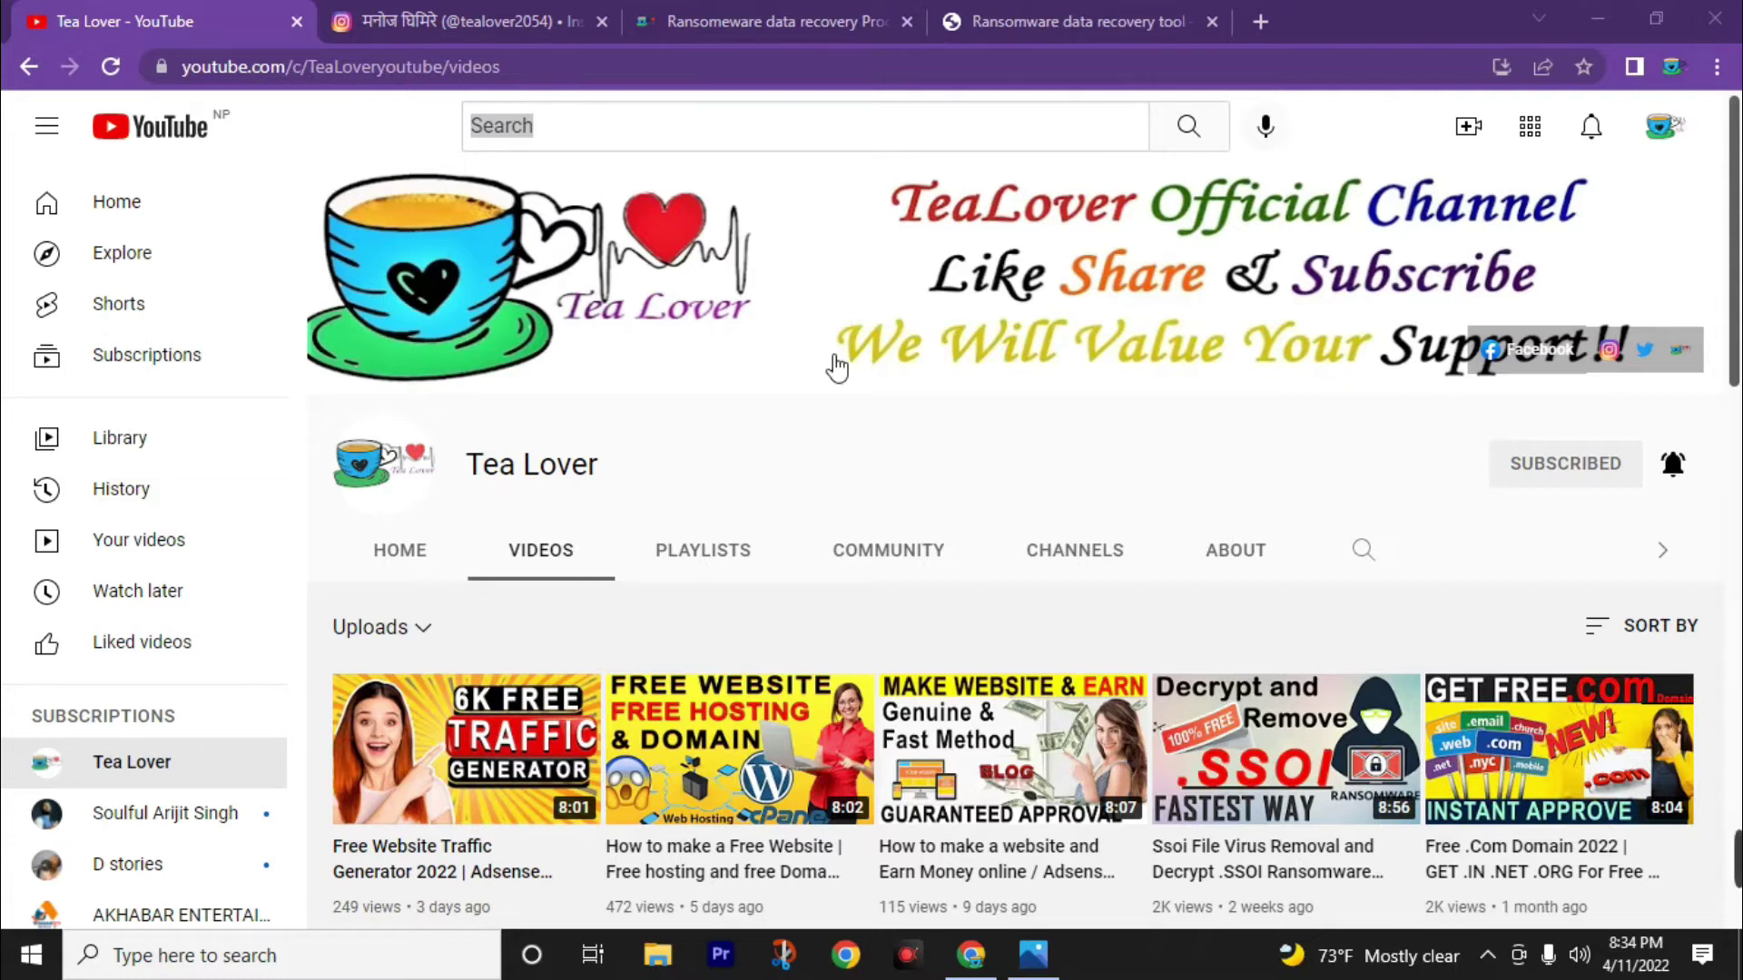
Scroll through the Tea Lover Videos list, then switch to the Ransomware data recovery Process tab.
scroll(836, 368, down, 4)
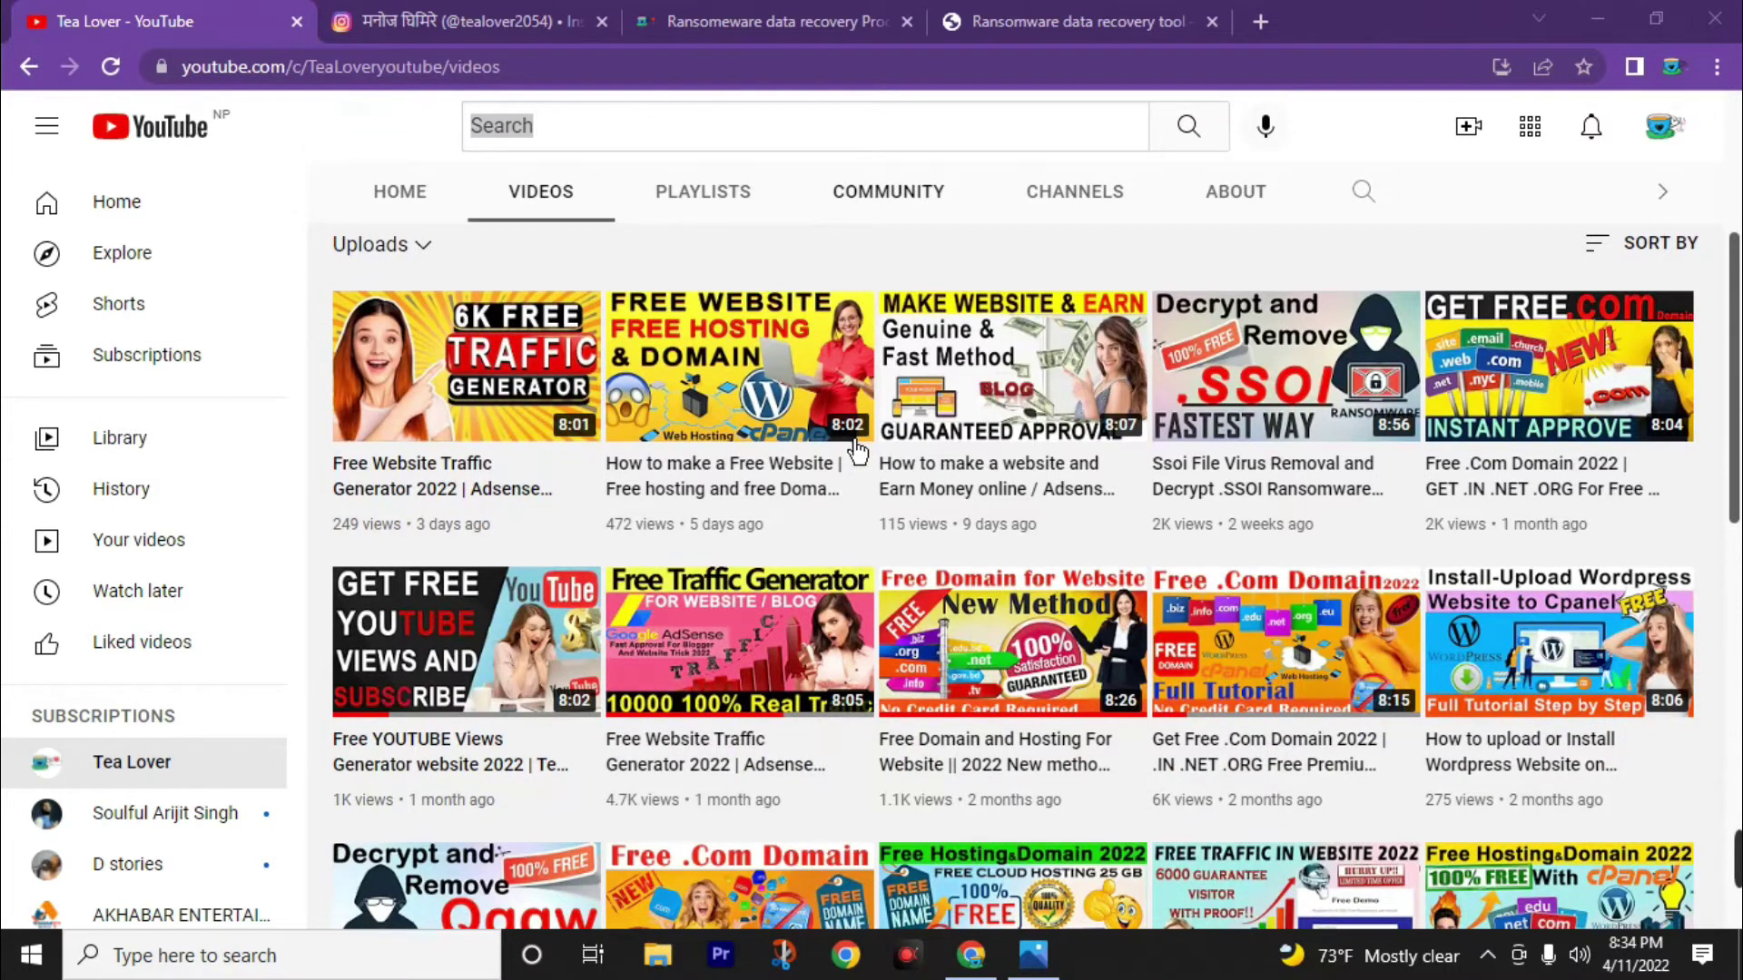
scroll(825, 515, down, 2)
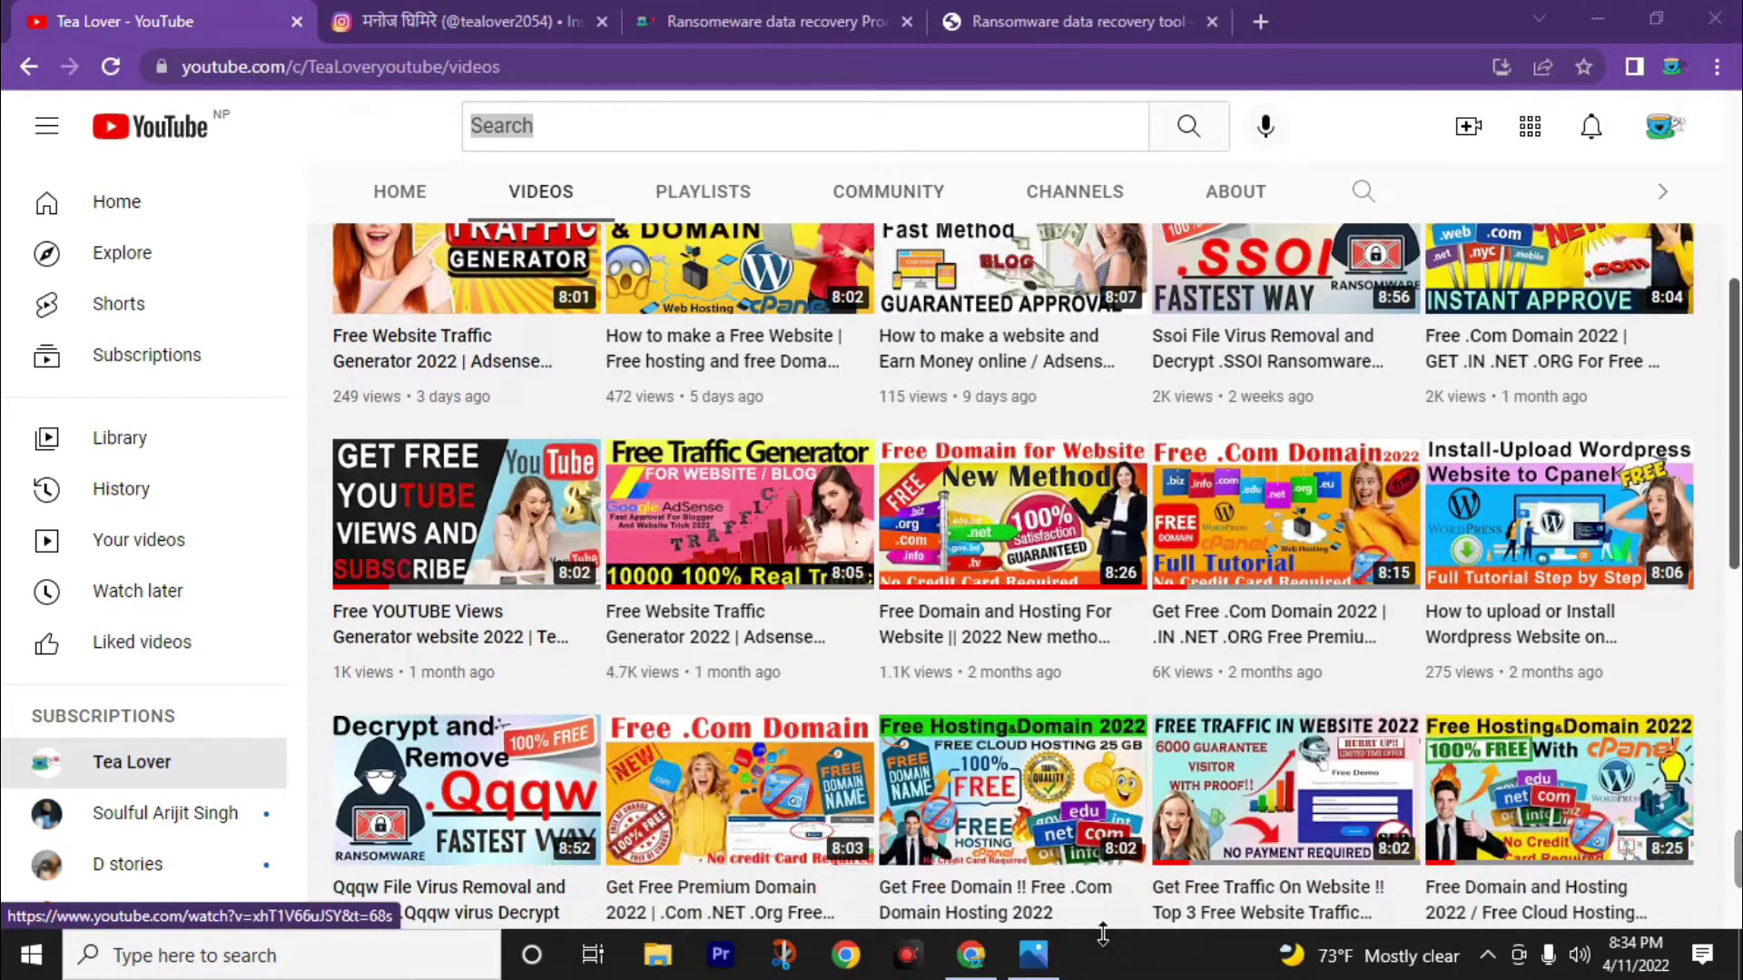
click(1035, 955)
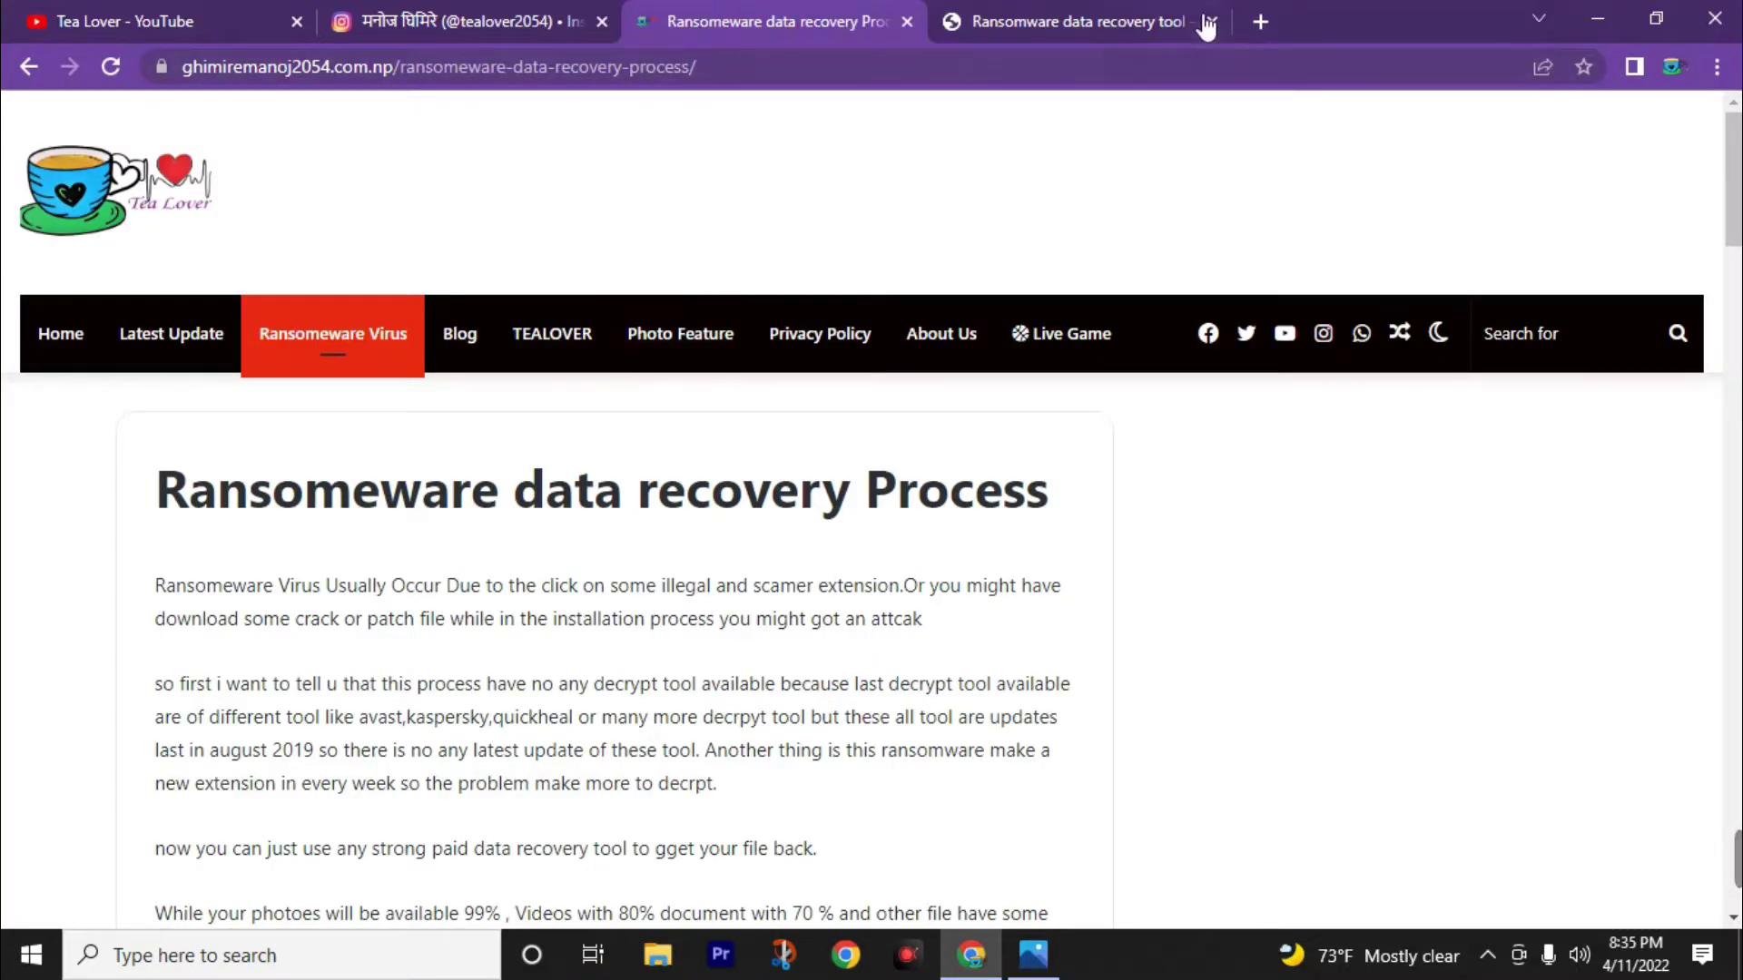
Open a new Chrome tab and cycle through the open tabs, ending on the data recovery Process article.
click(1259, 21)
click(1025, 19)
click(789, 19)
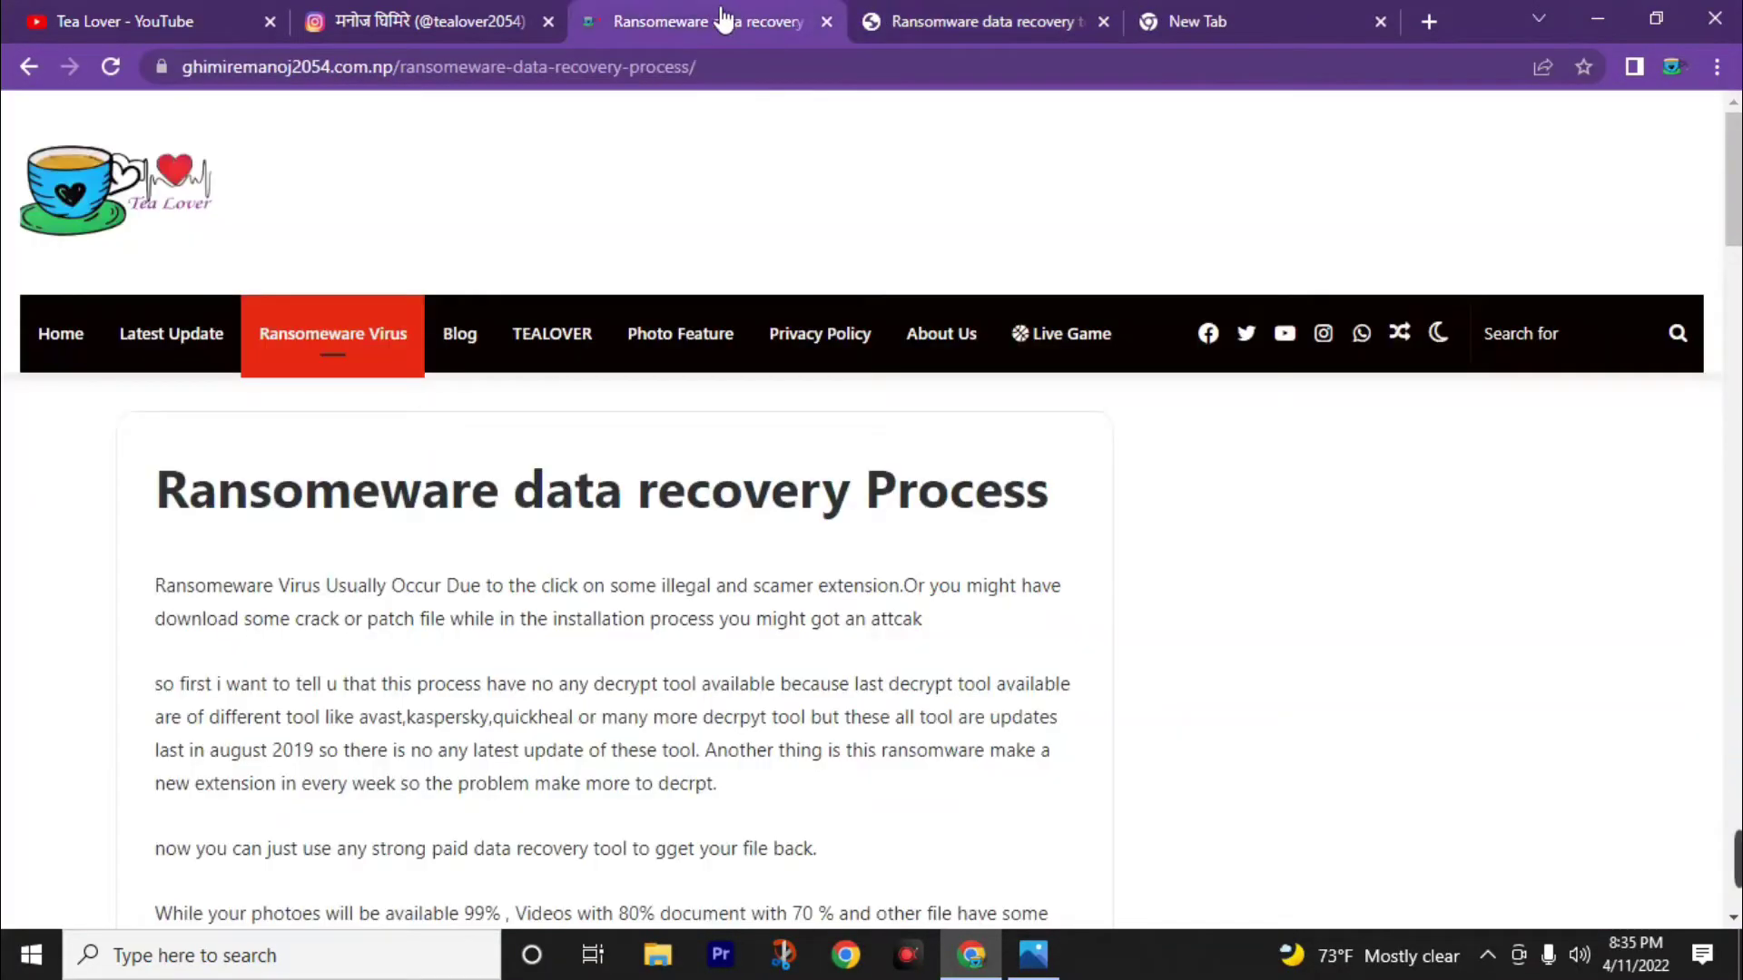
click(437, 18)
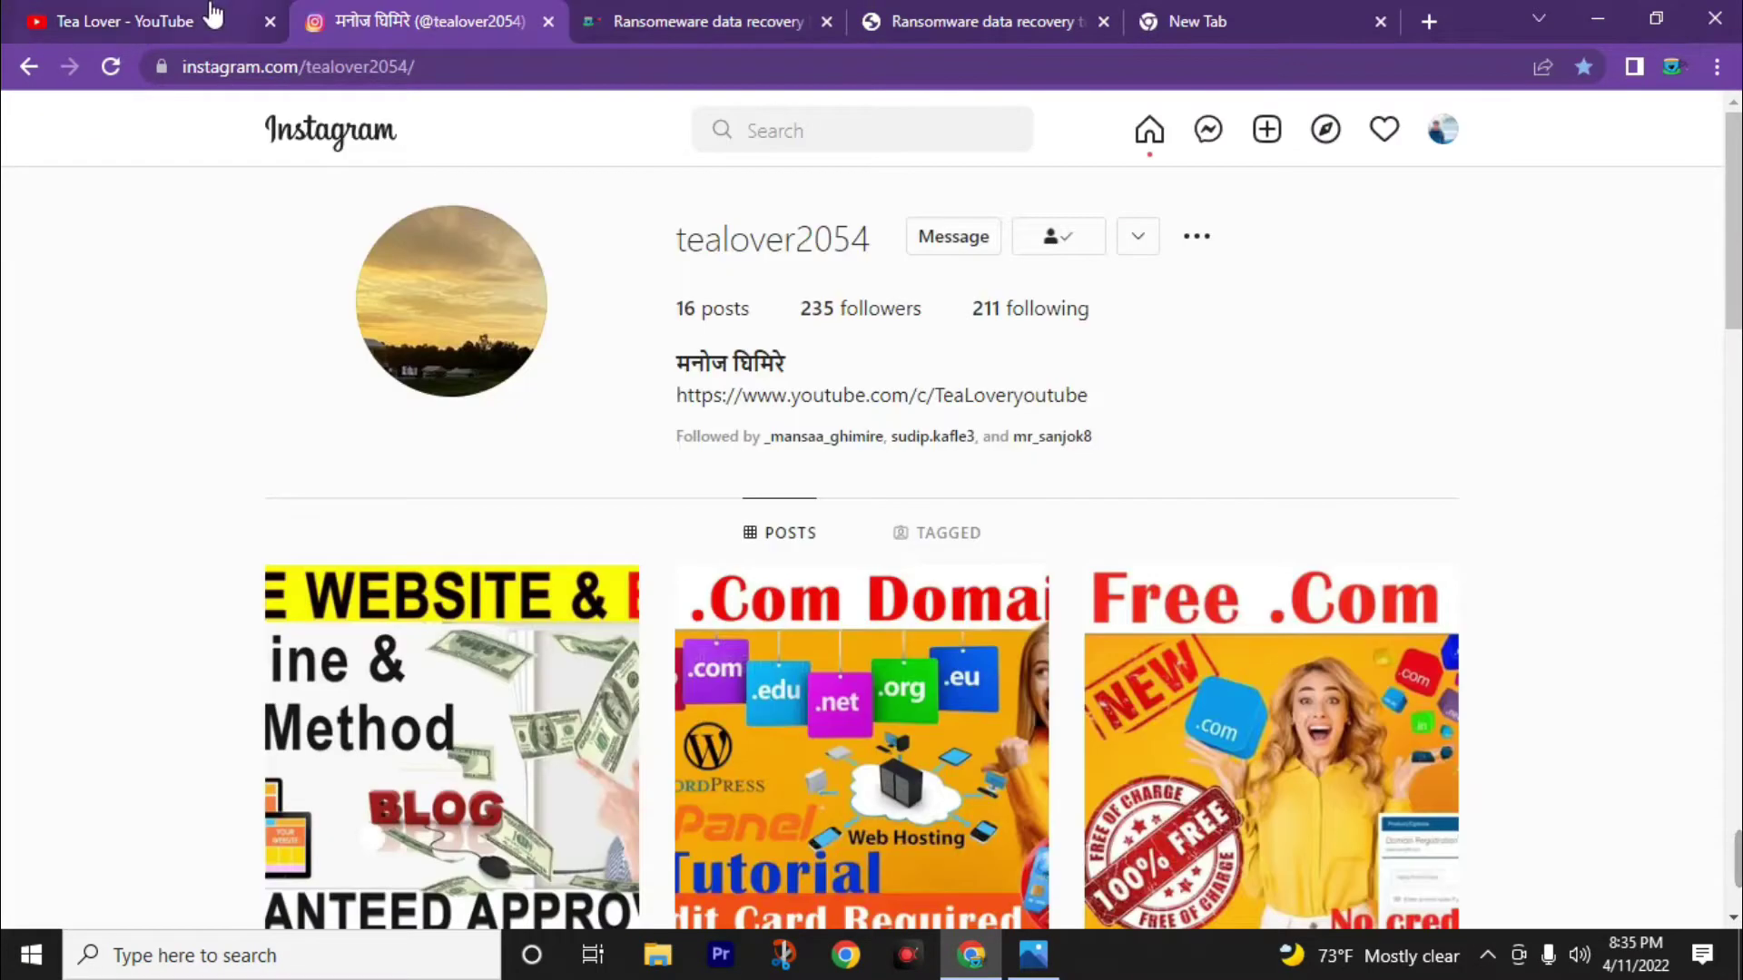
click(218, 15)
click(1169, 20)
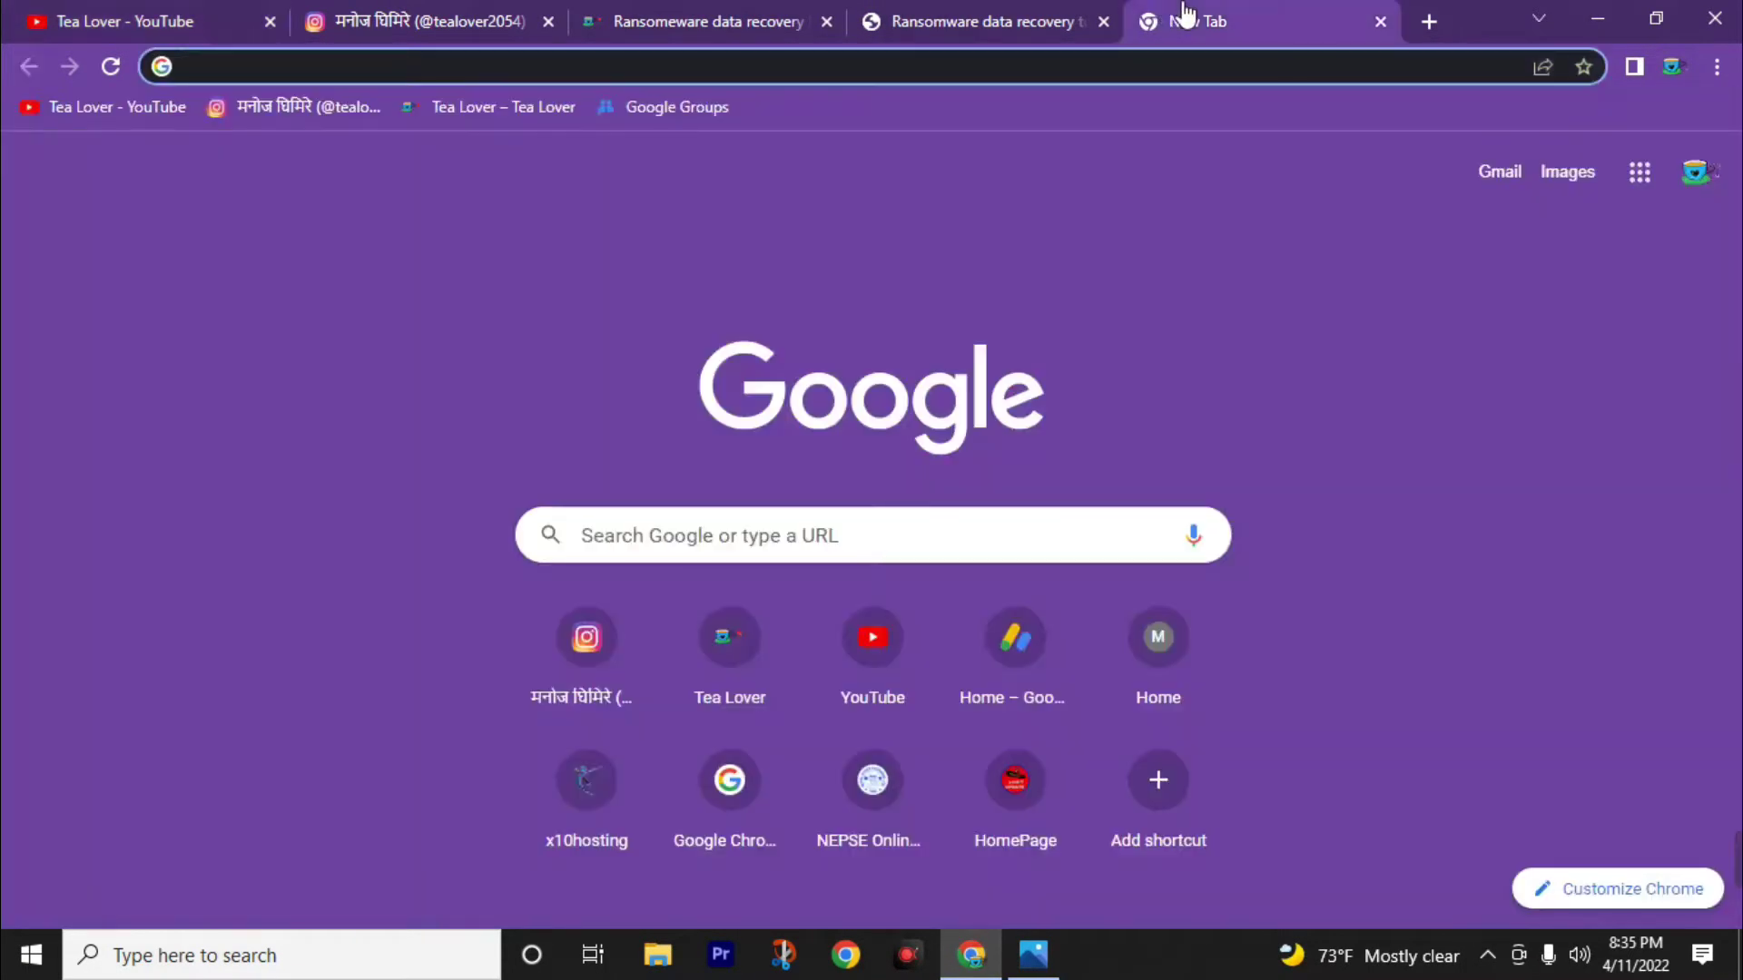
click(965, 27)
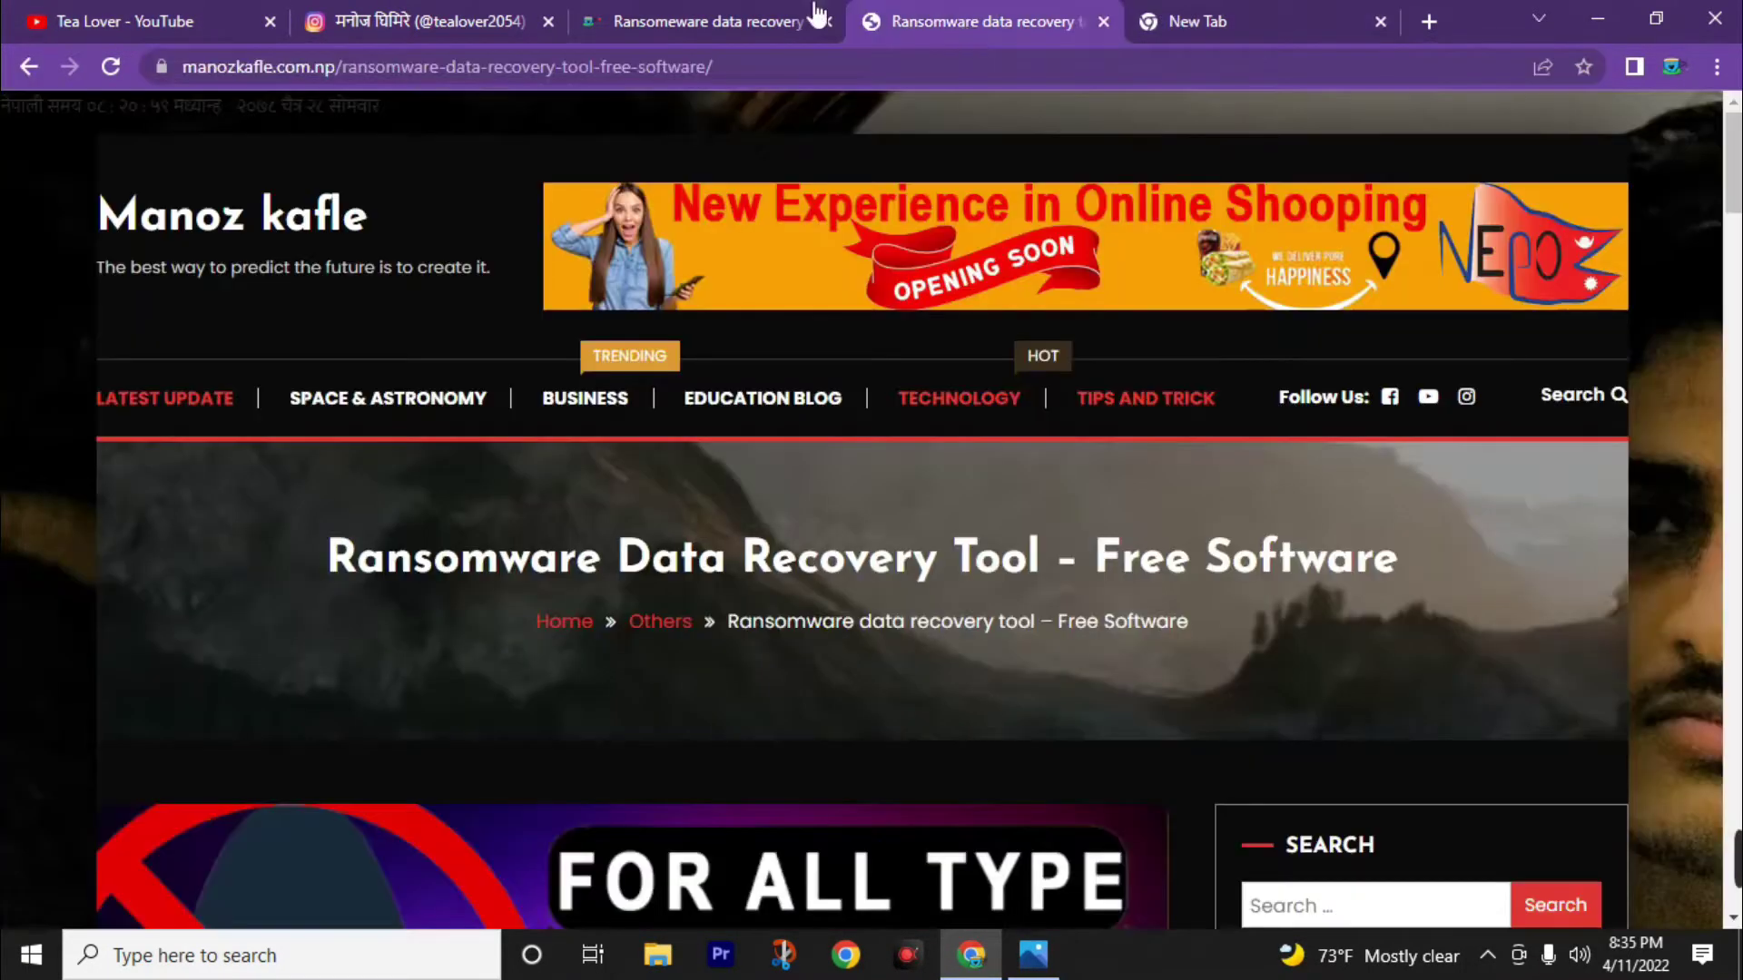
click(672, 18)
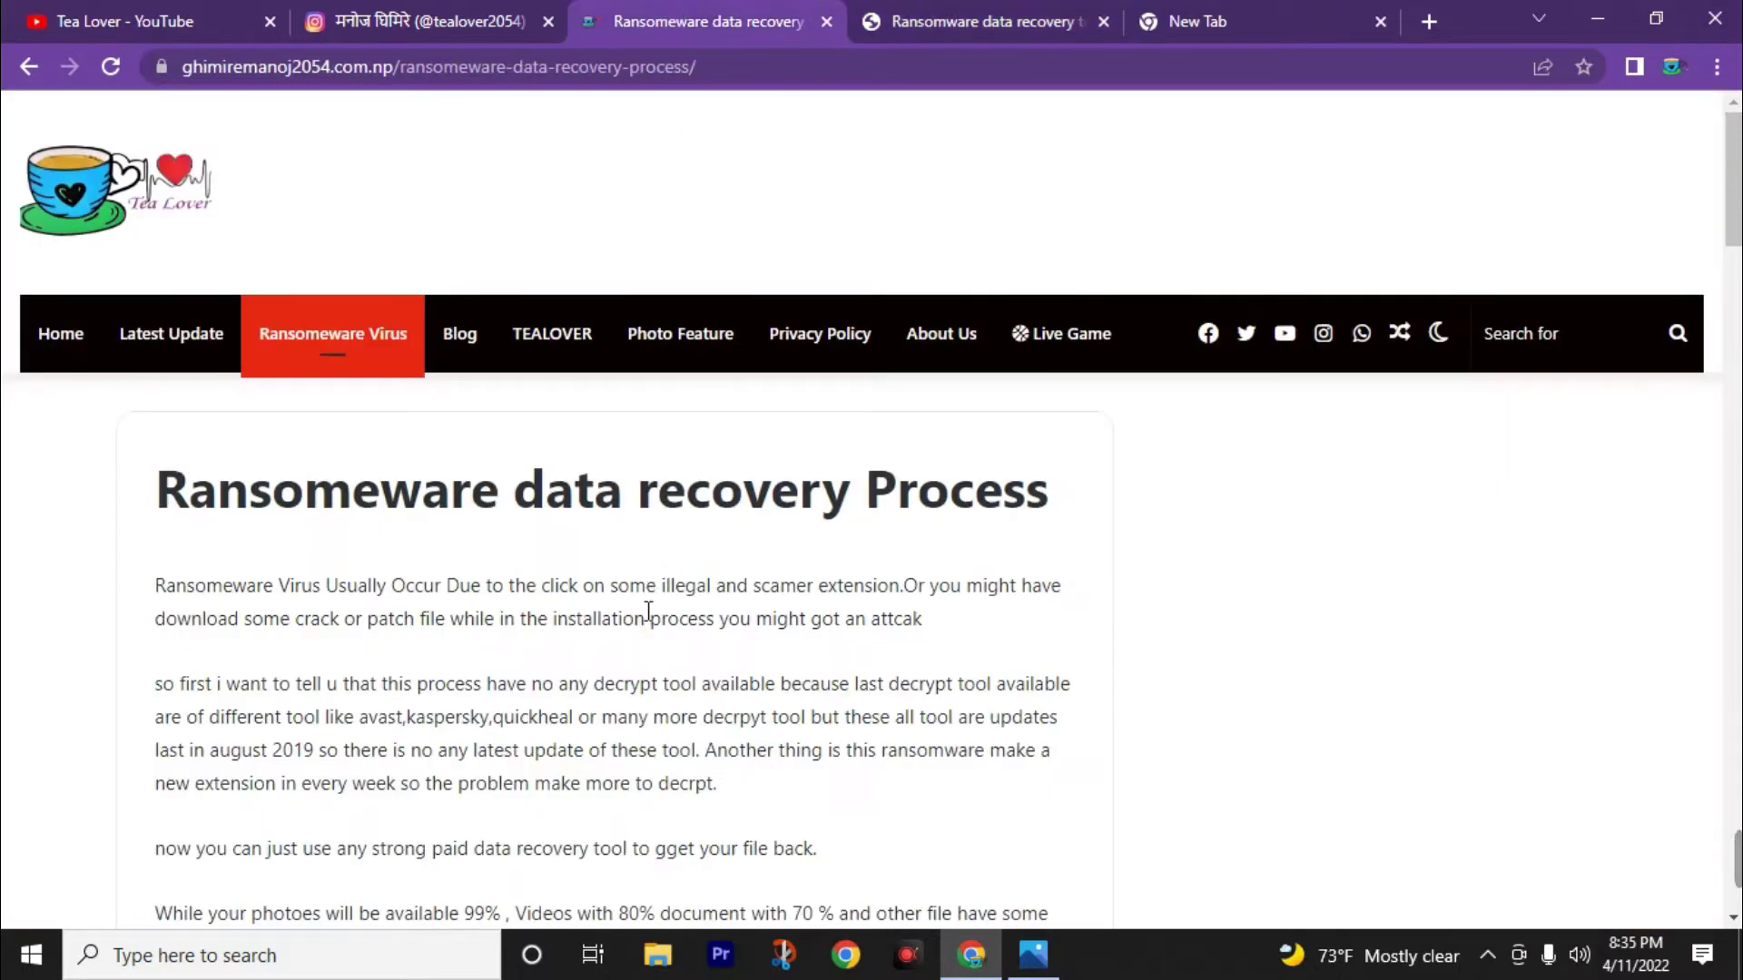
Scroll the Ransomware Data Recovery Tool article down to its Download button and password note.
scroll(652, 611, down, 7)
key(ctrl+Tab)
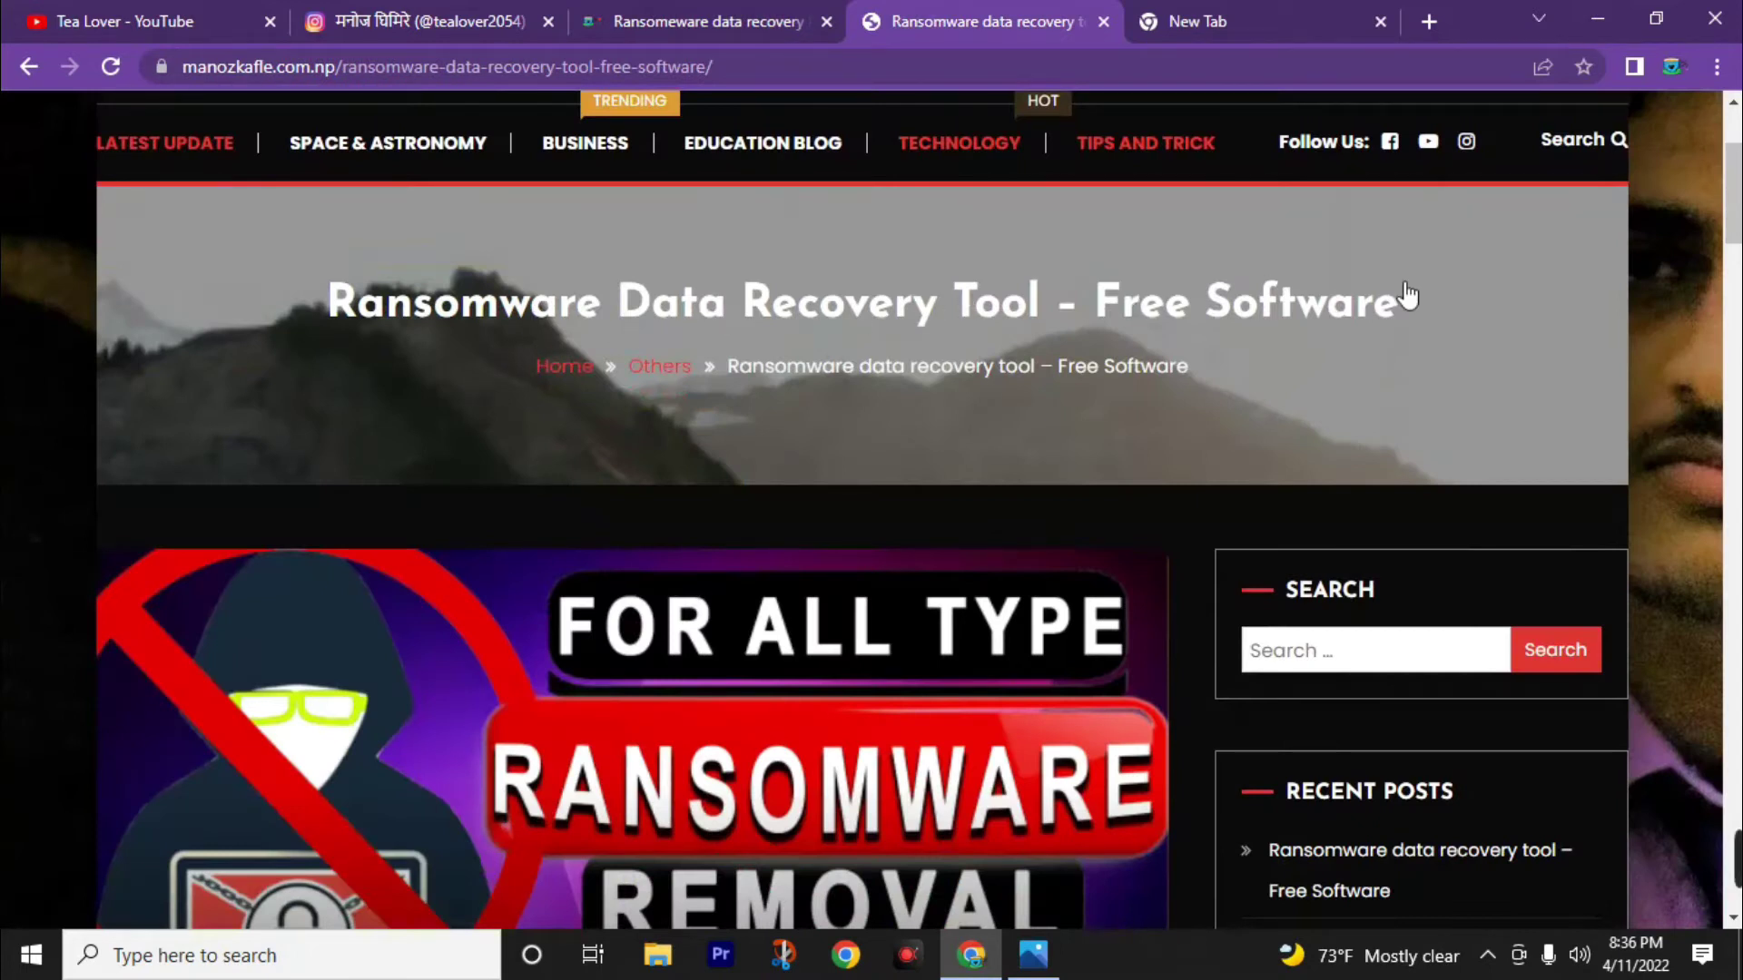
click(774, 18)
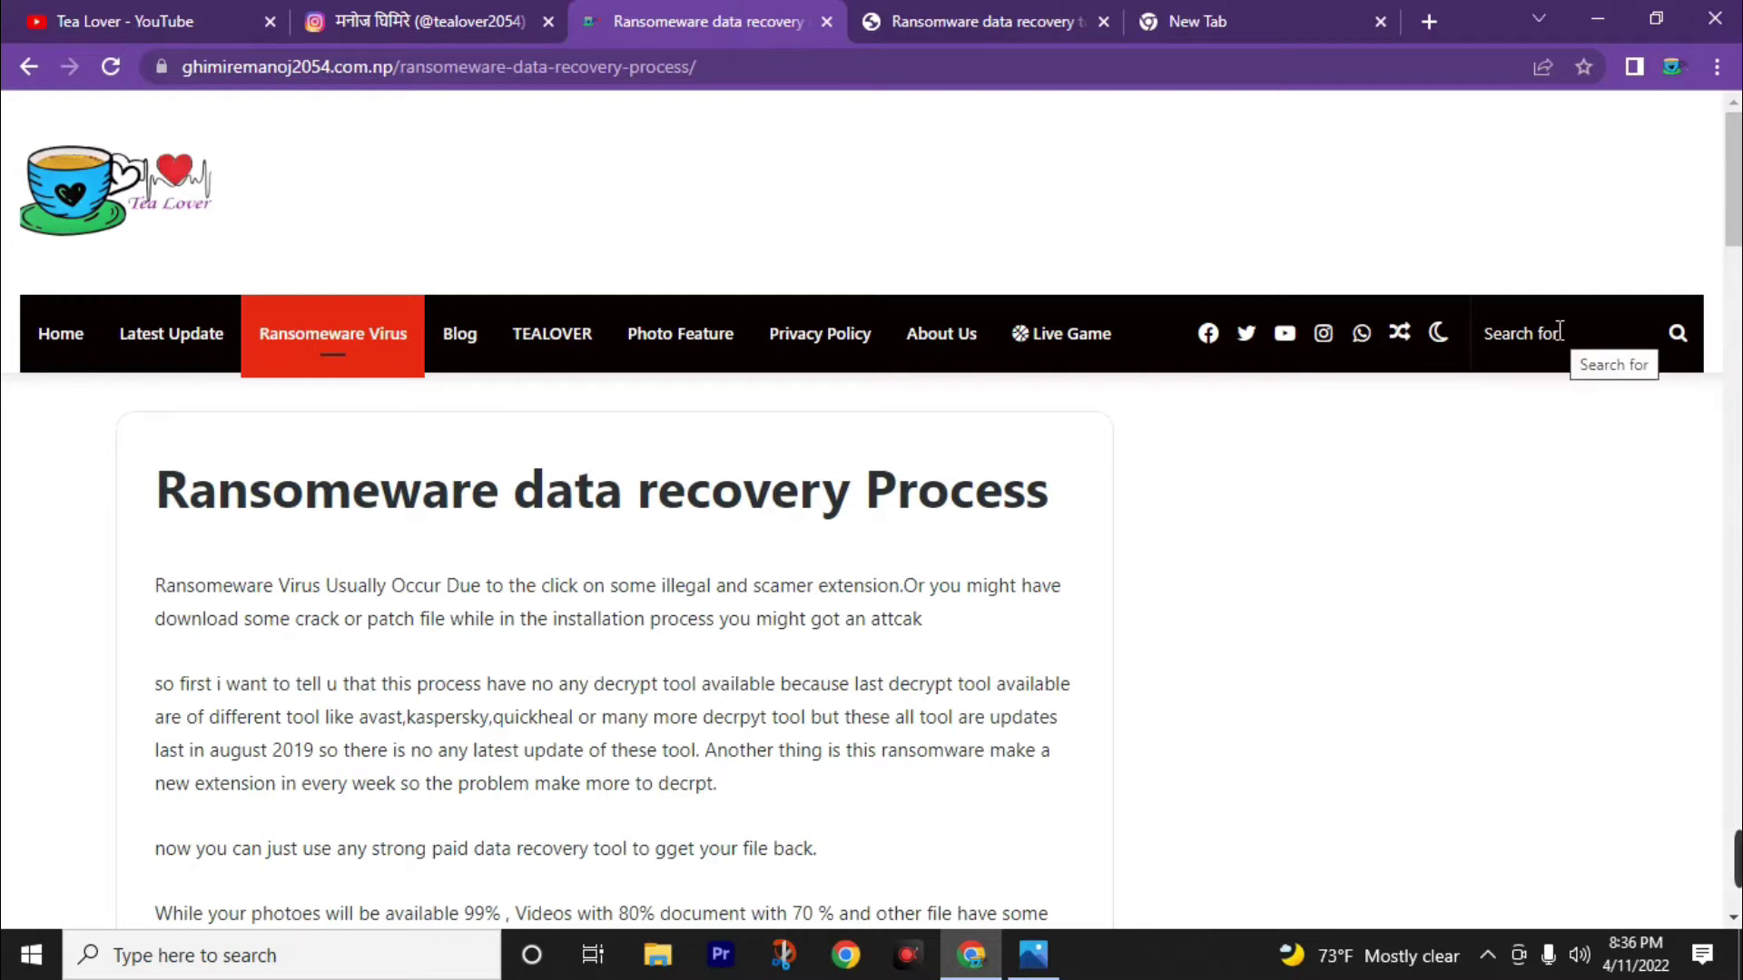
click(1021, 15)
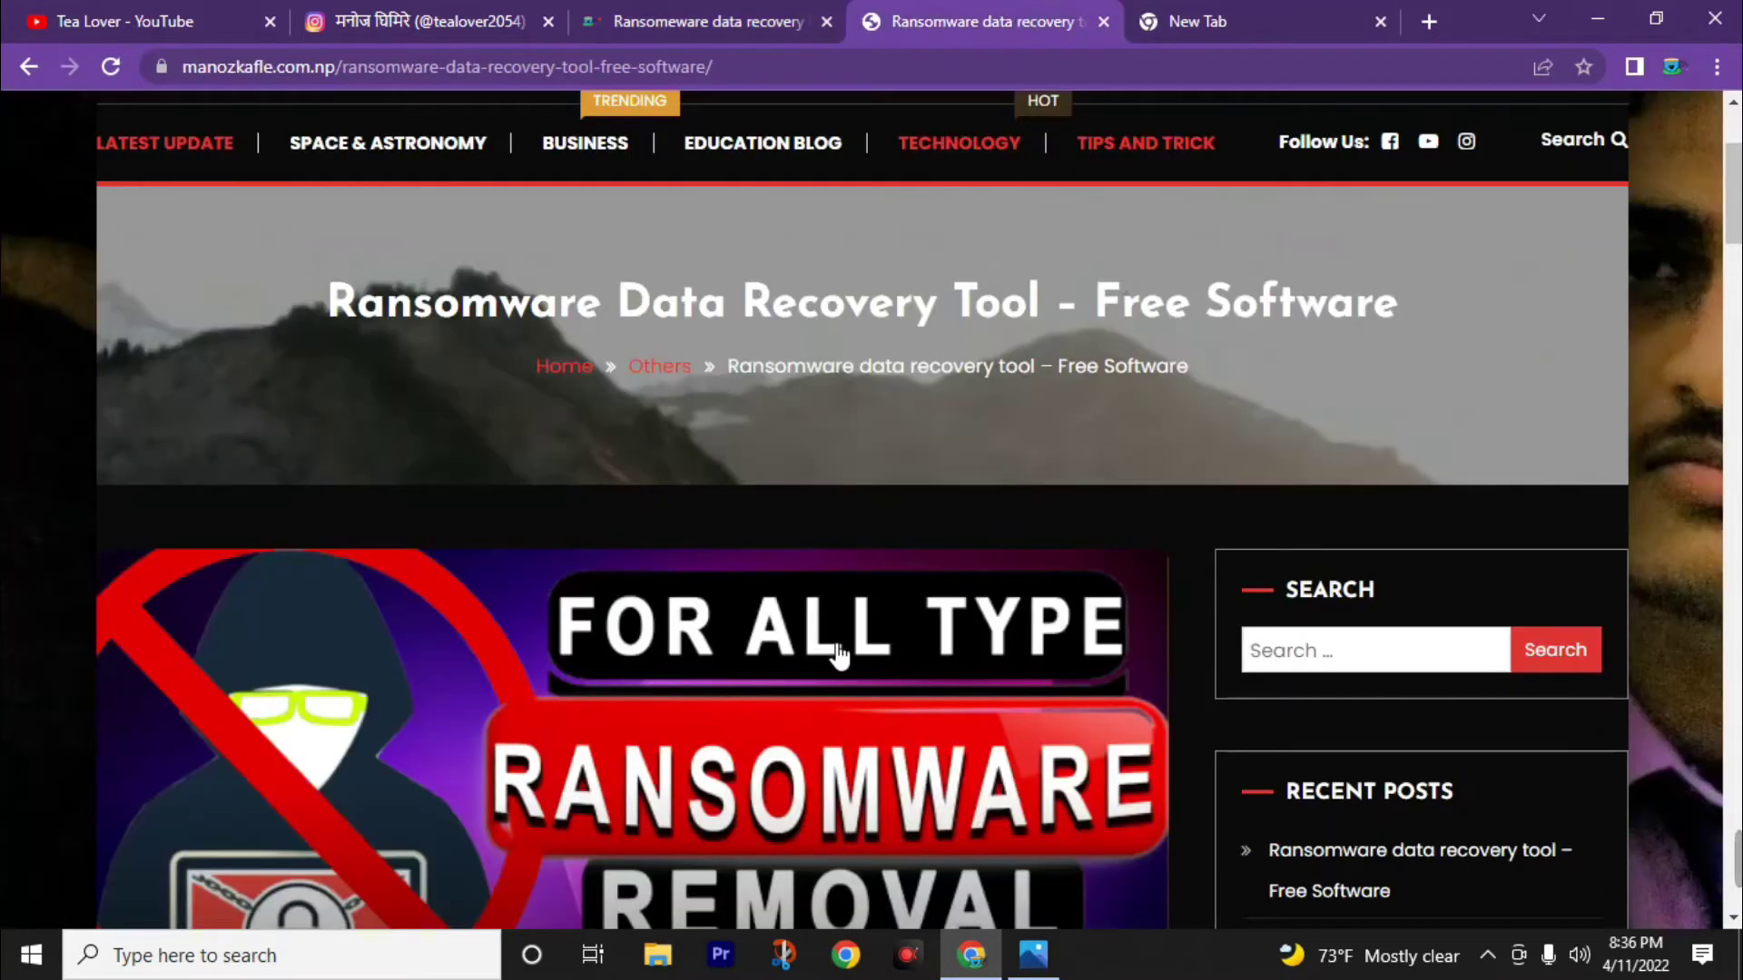
scroll(487, 699, down, 6)
scroll(381, 622, down, 1)
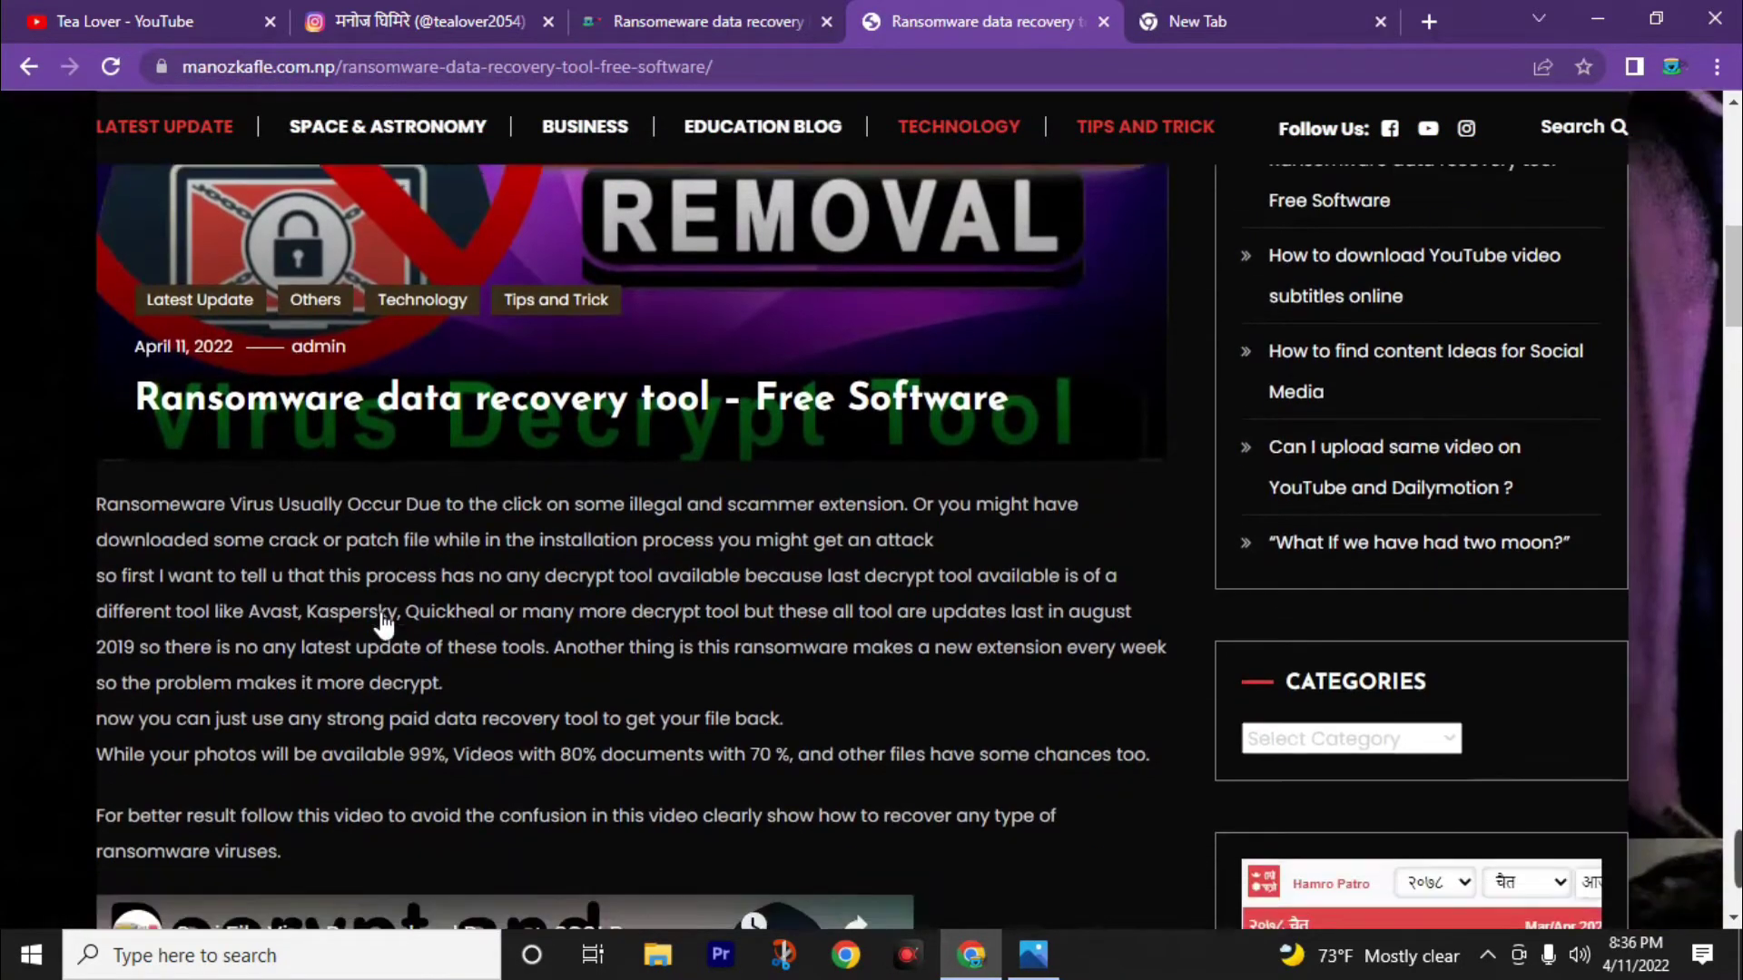
scroll(472, 570, down, 15)
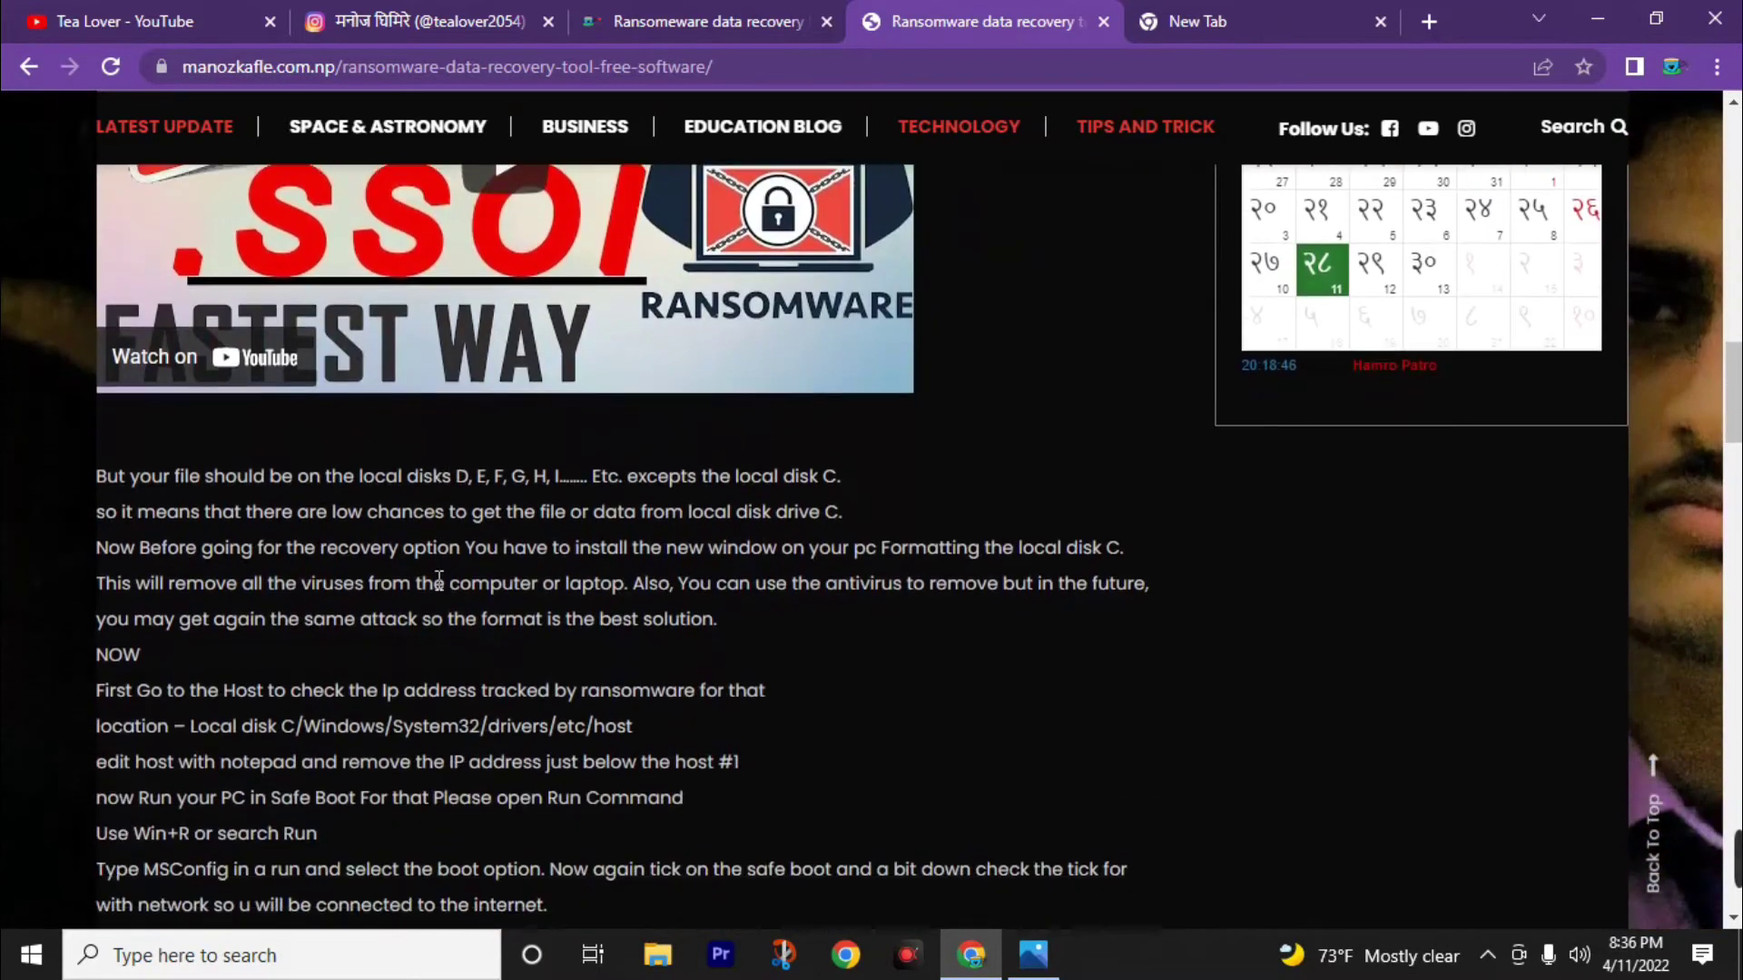
scroll(436, 546, down, 1)
scroll(1035, 393, down, 2)
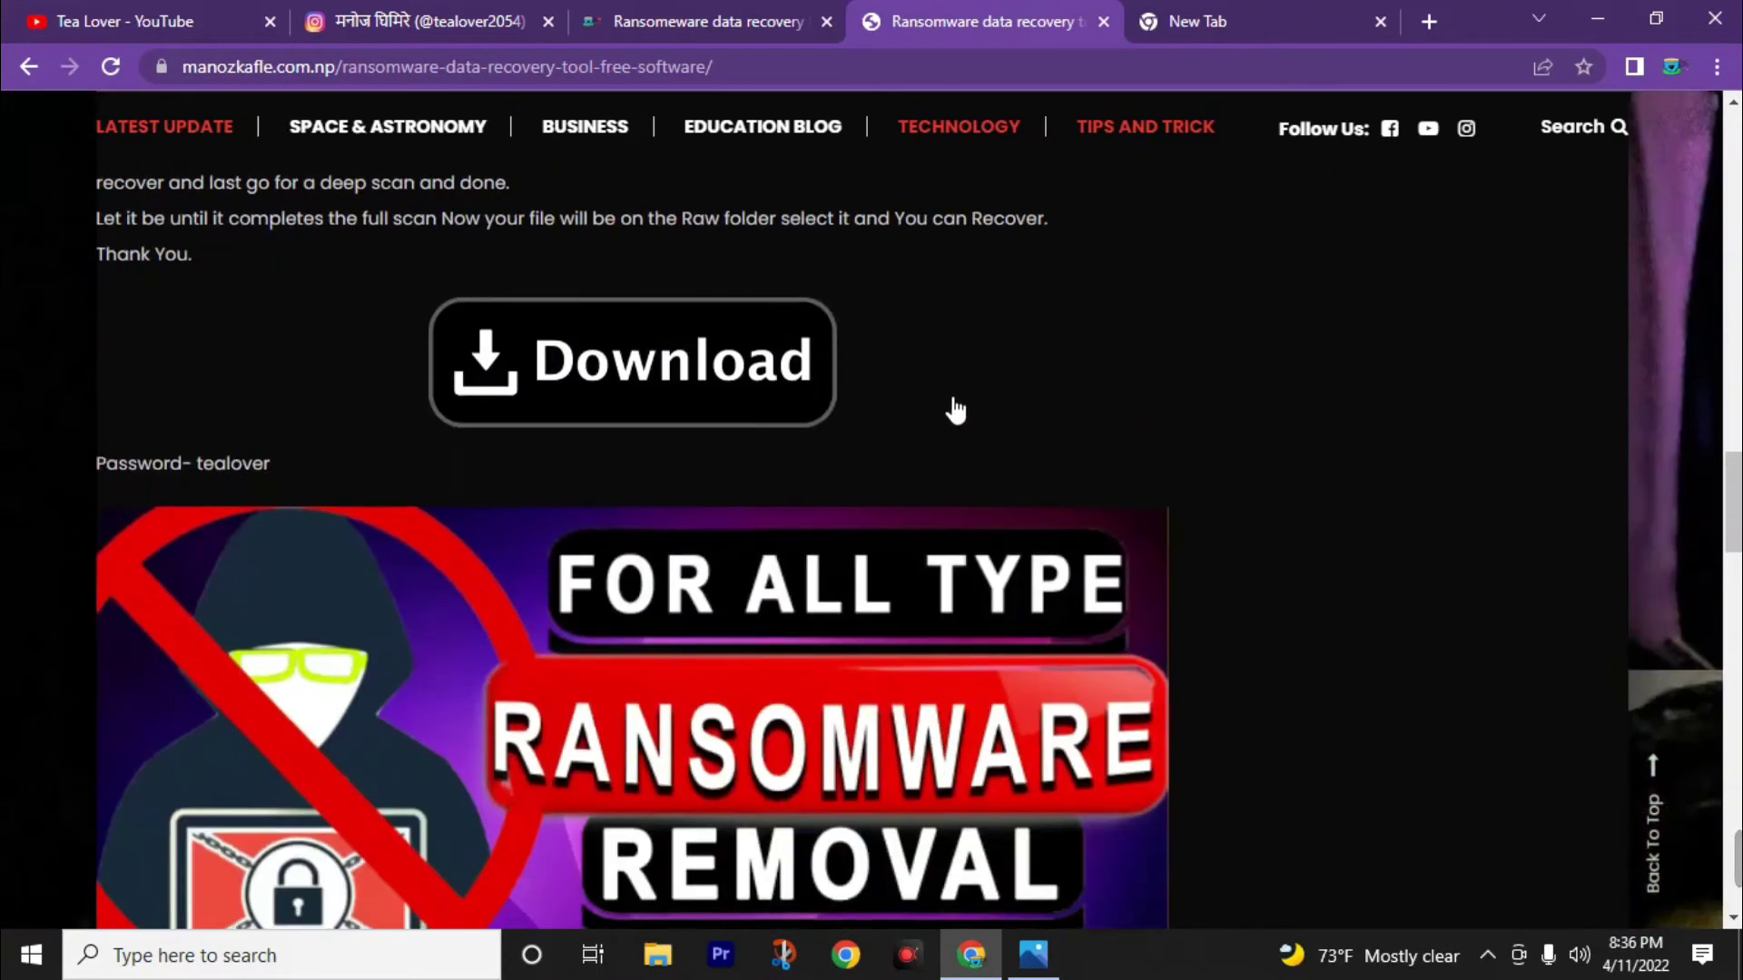
Download the 112M steller Data Recovery.rar from Google Drive past the virus-scan warning.
click(651, 389)
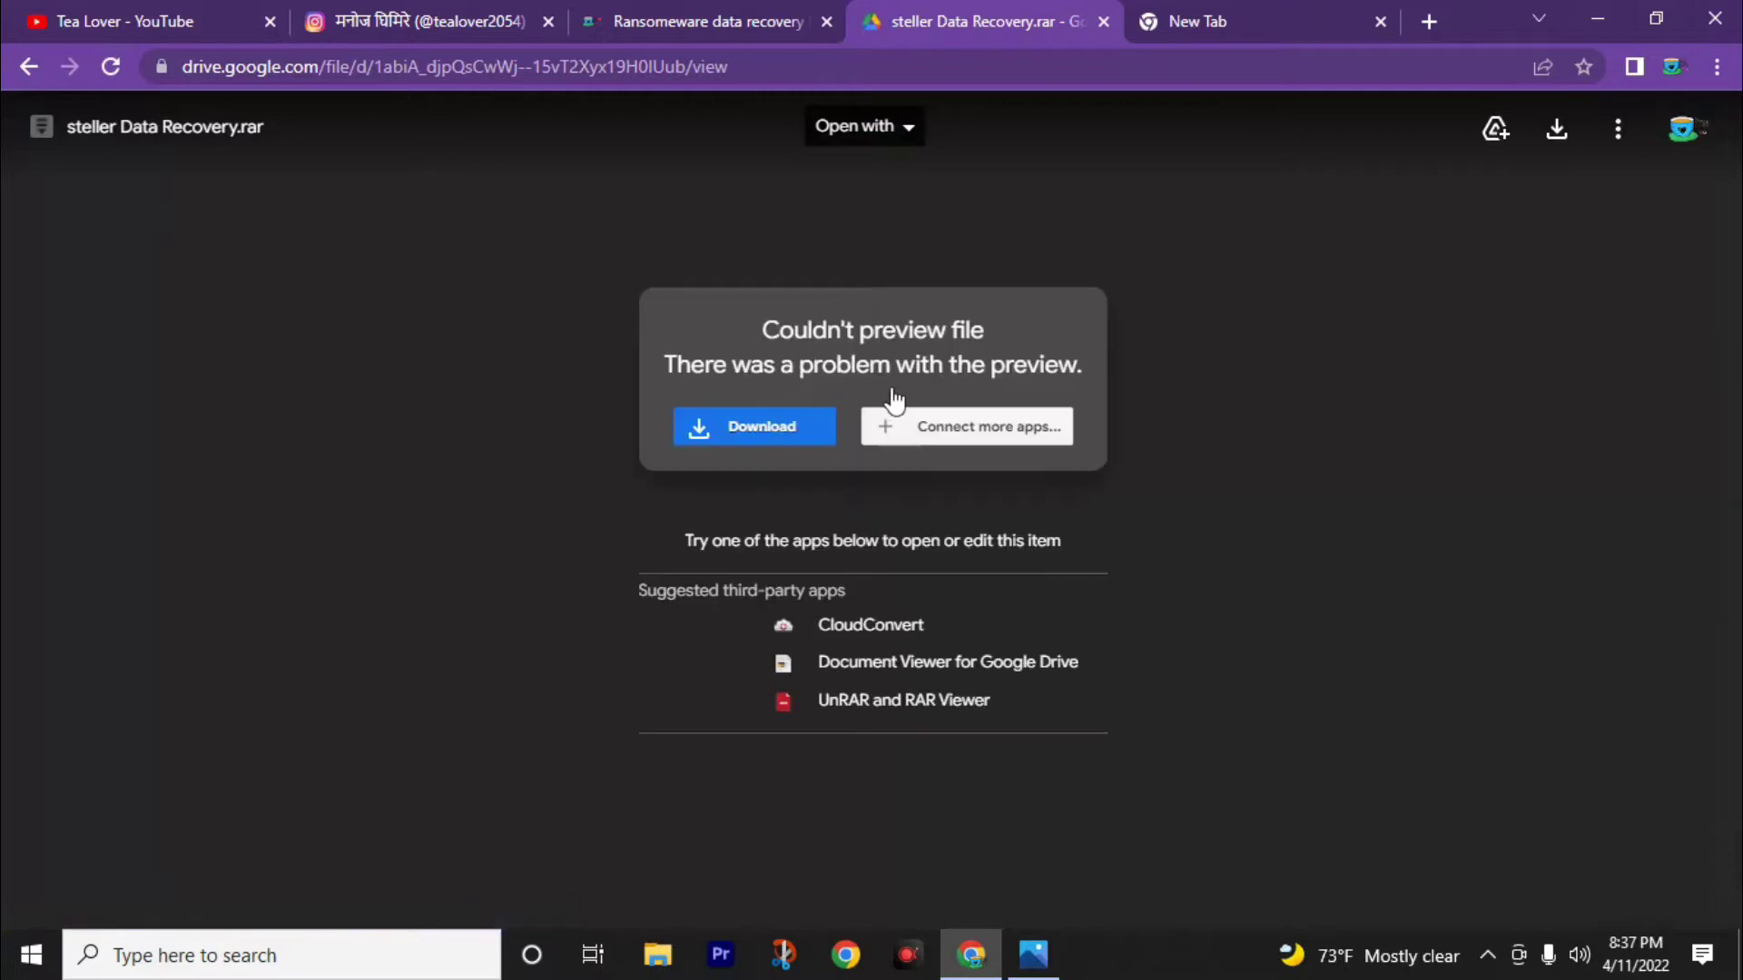
click(753, 434)
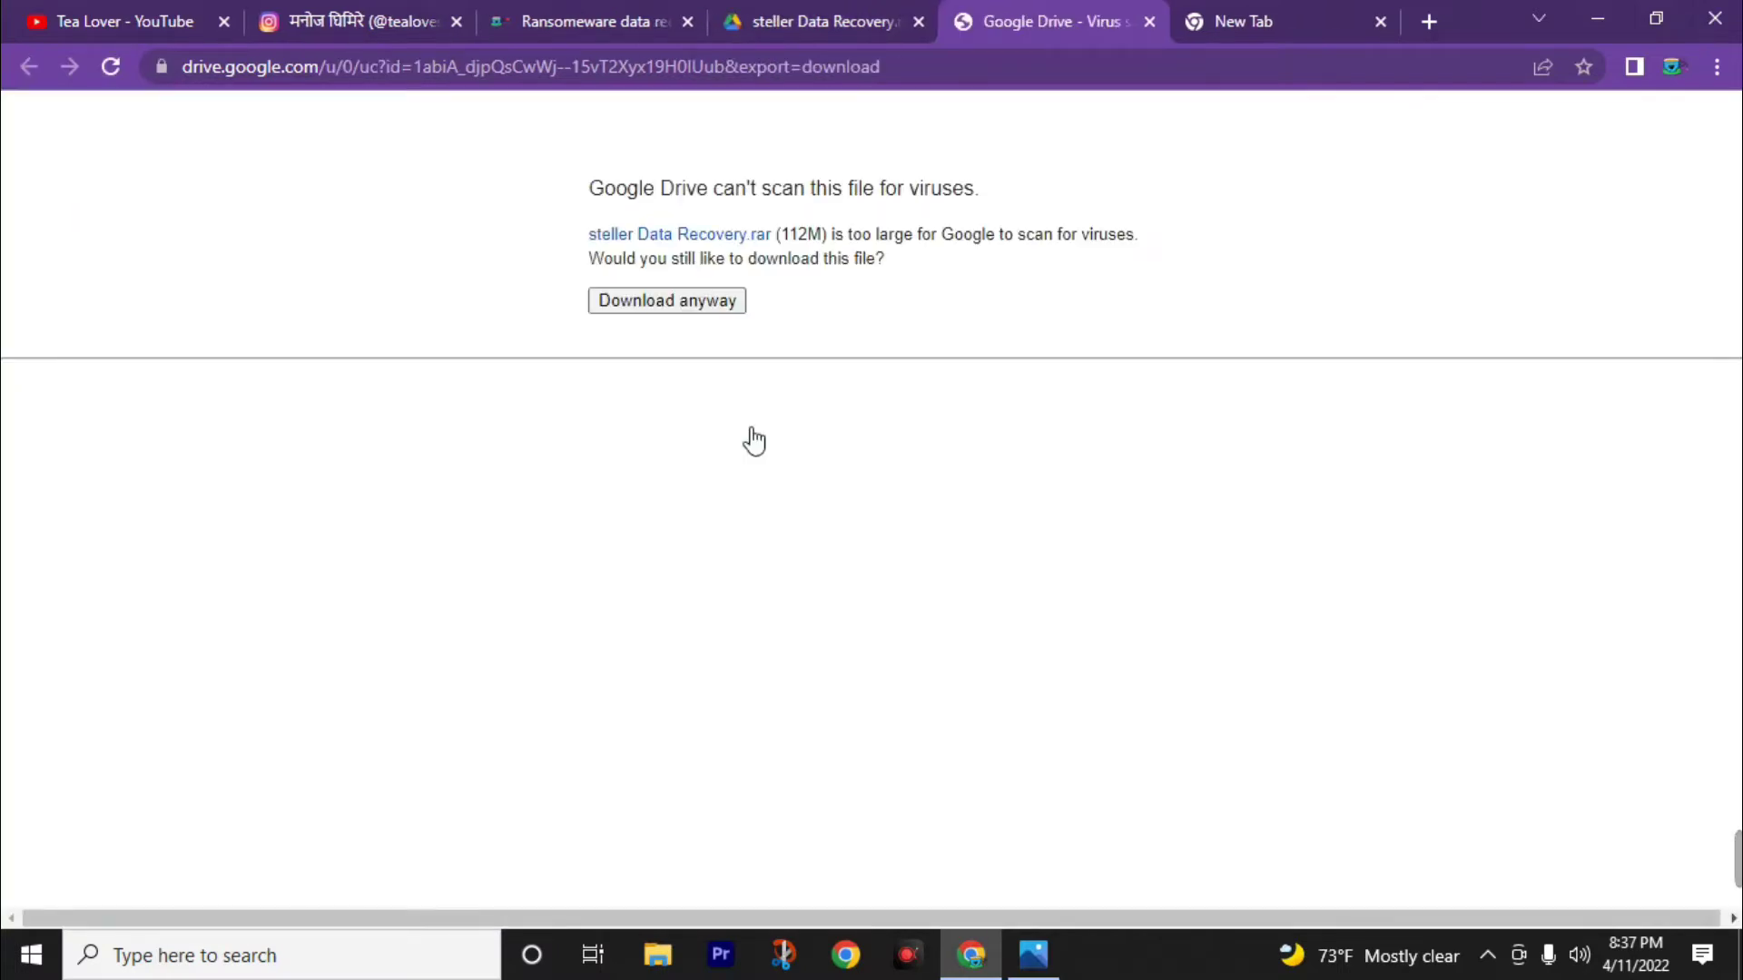
click(674, 318)
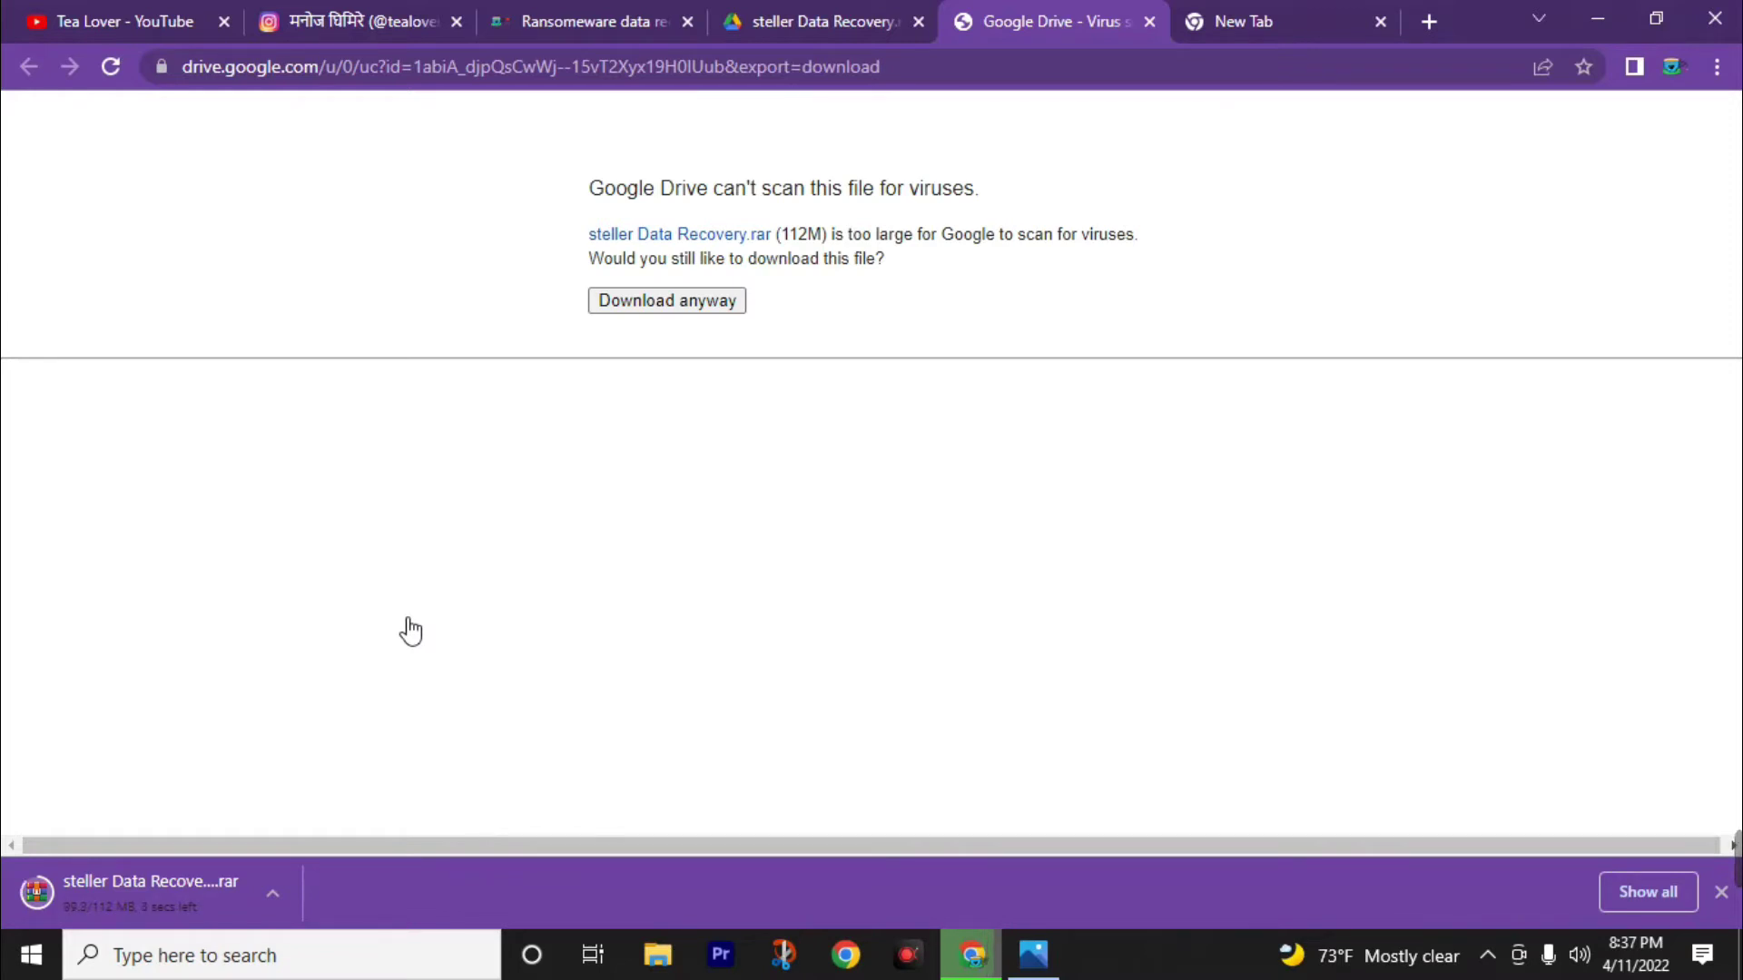
click(271, 904)
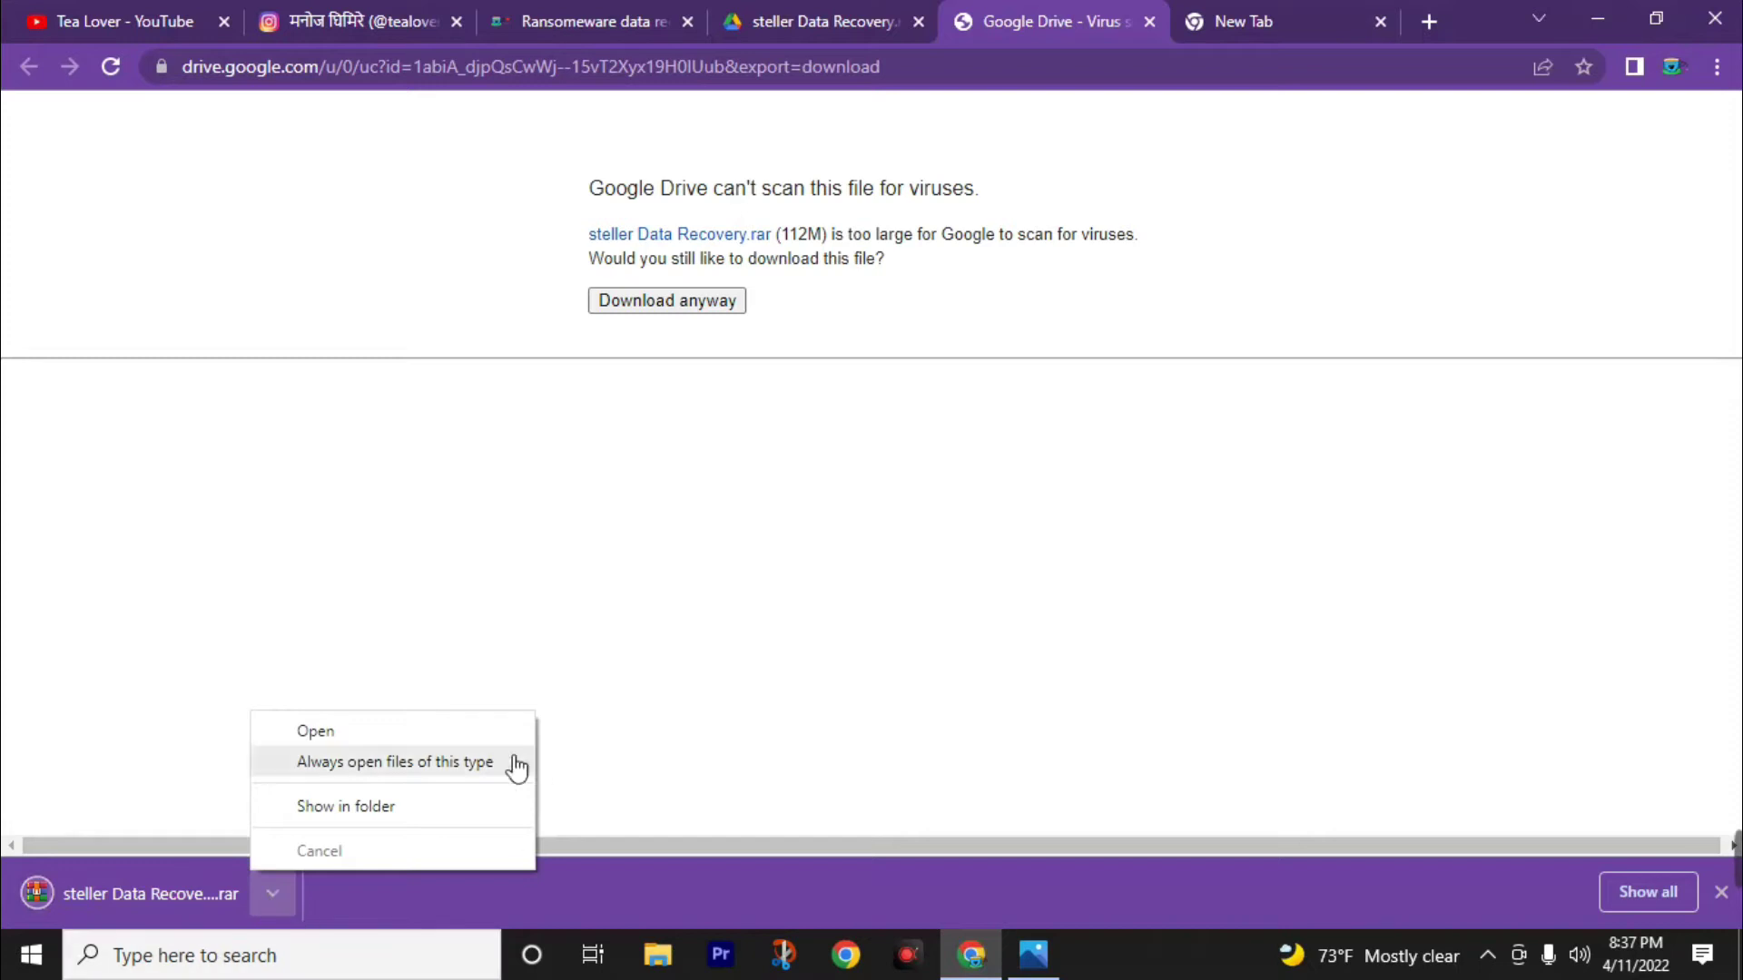
Show the steller Data Recovery (5) archive in Downloads, keeping its original name.
click(353, 810)
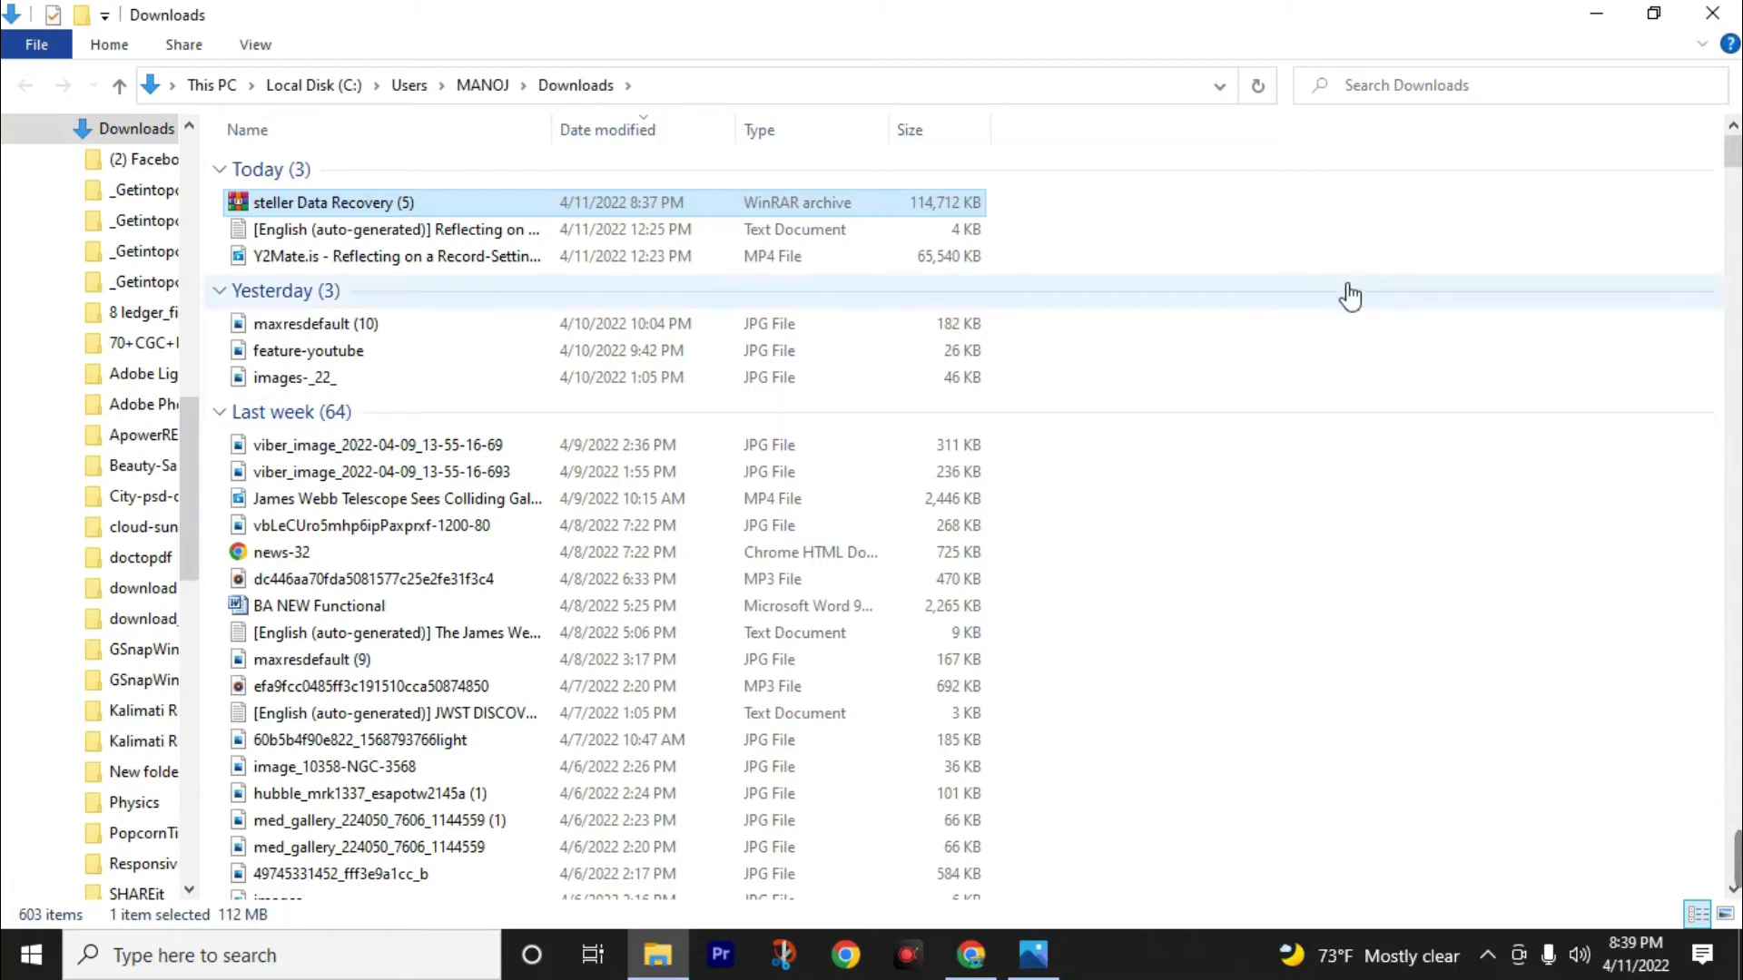
click(448, 209)
click(500, 209)
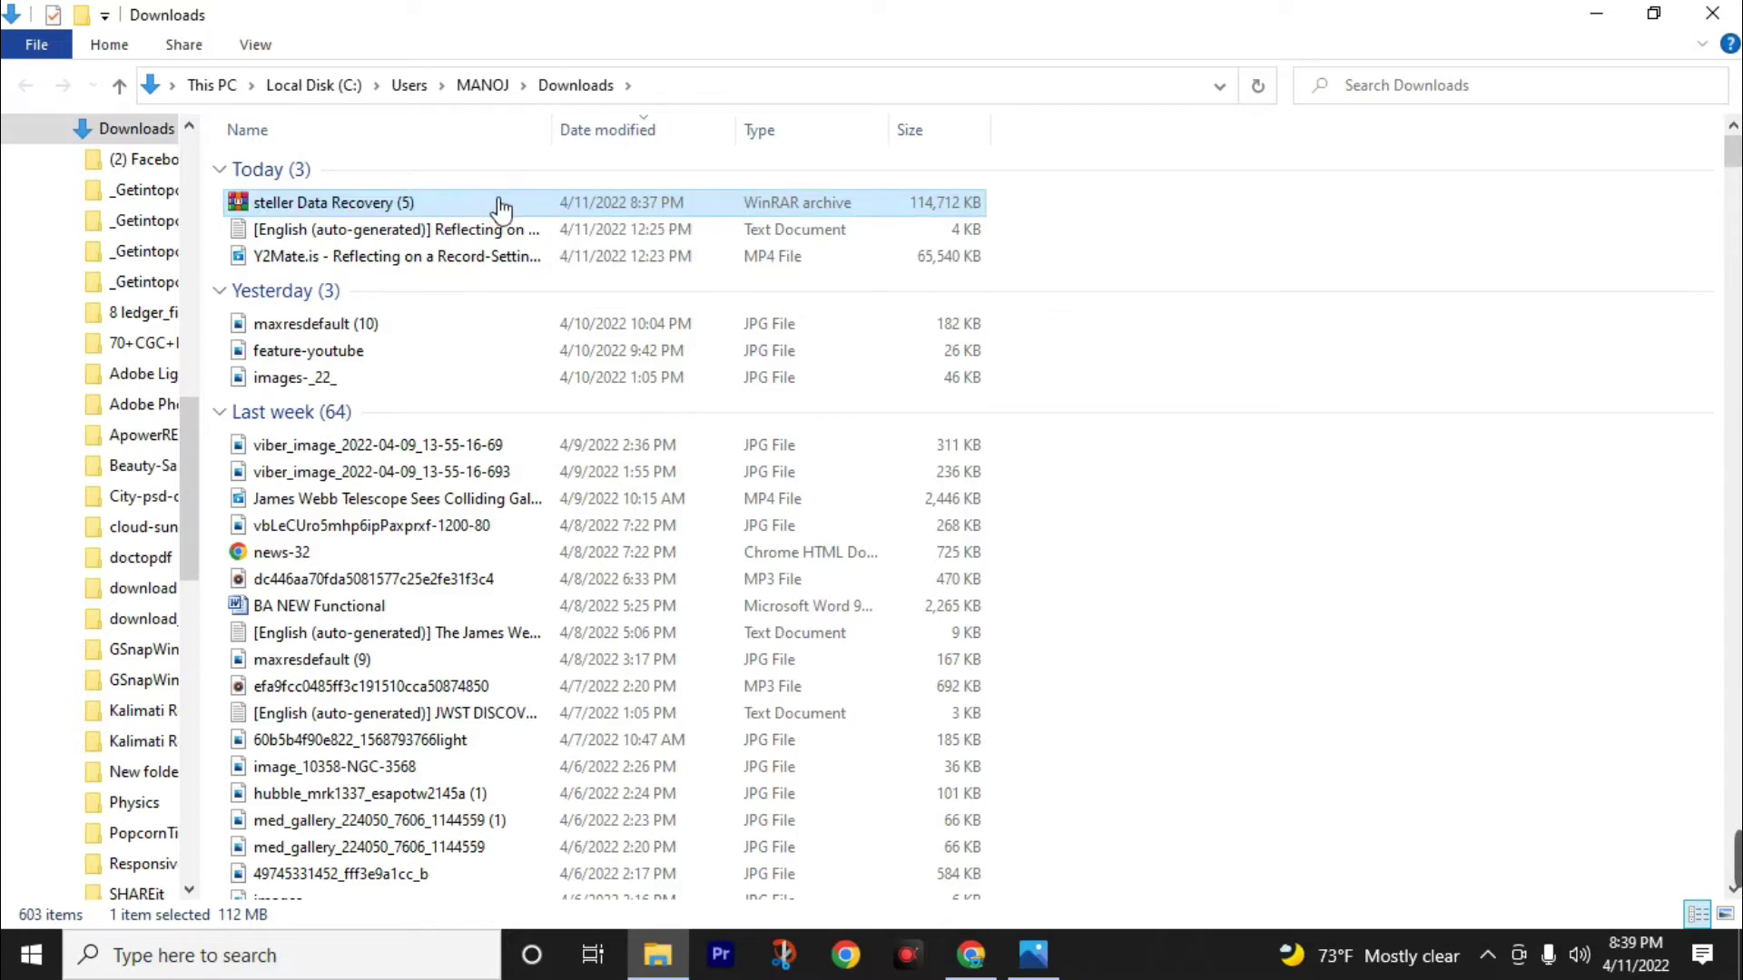
Extract the archive's folder to Downloads in WinRAR, entering the archive password.
double_click(437, 207)
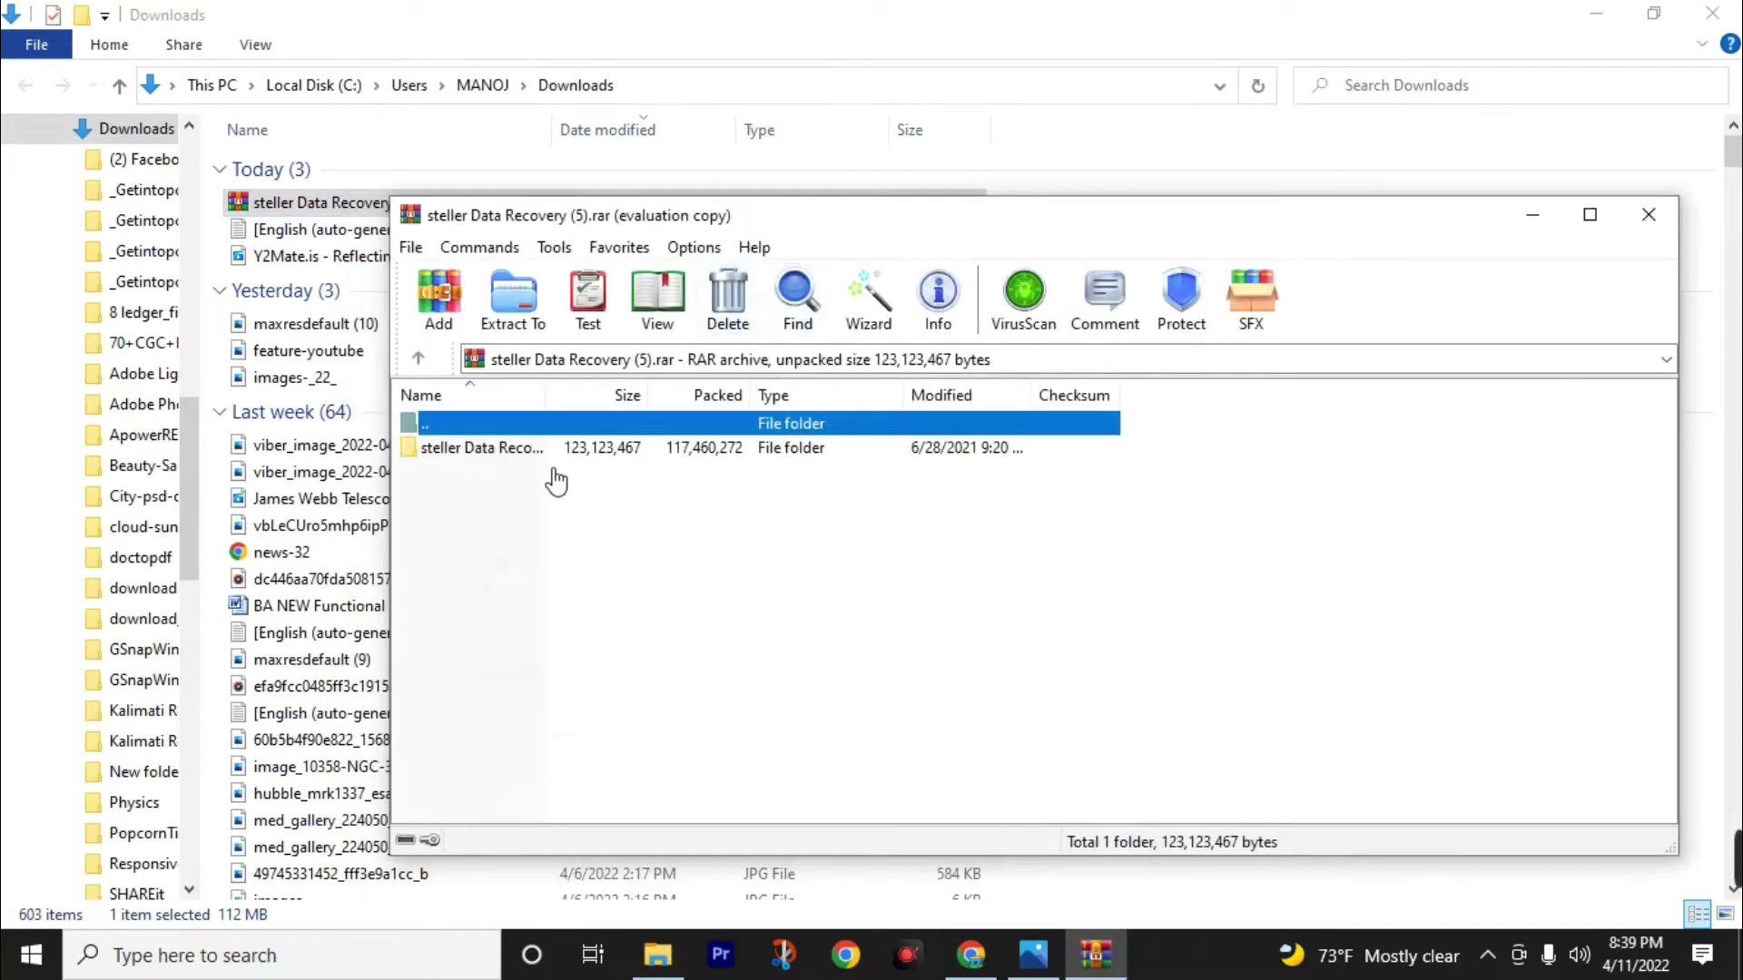
click(515, 452)
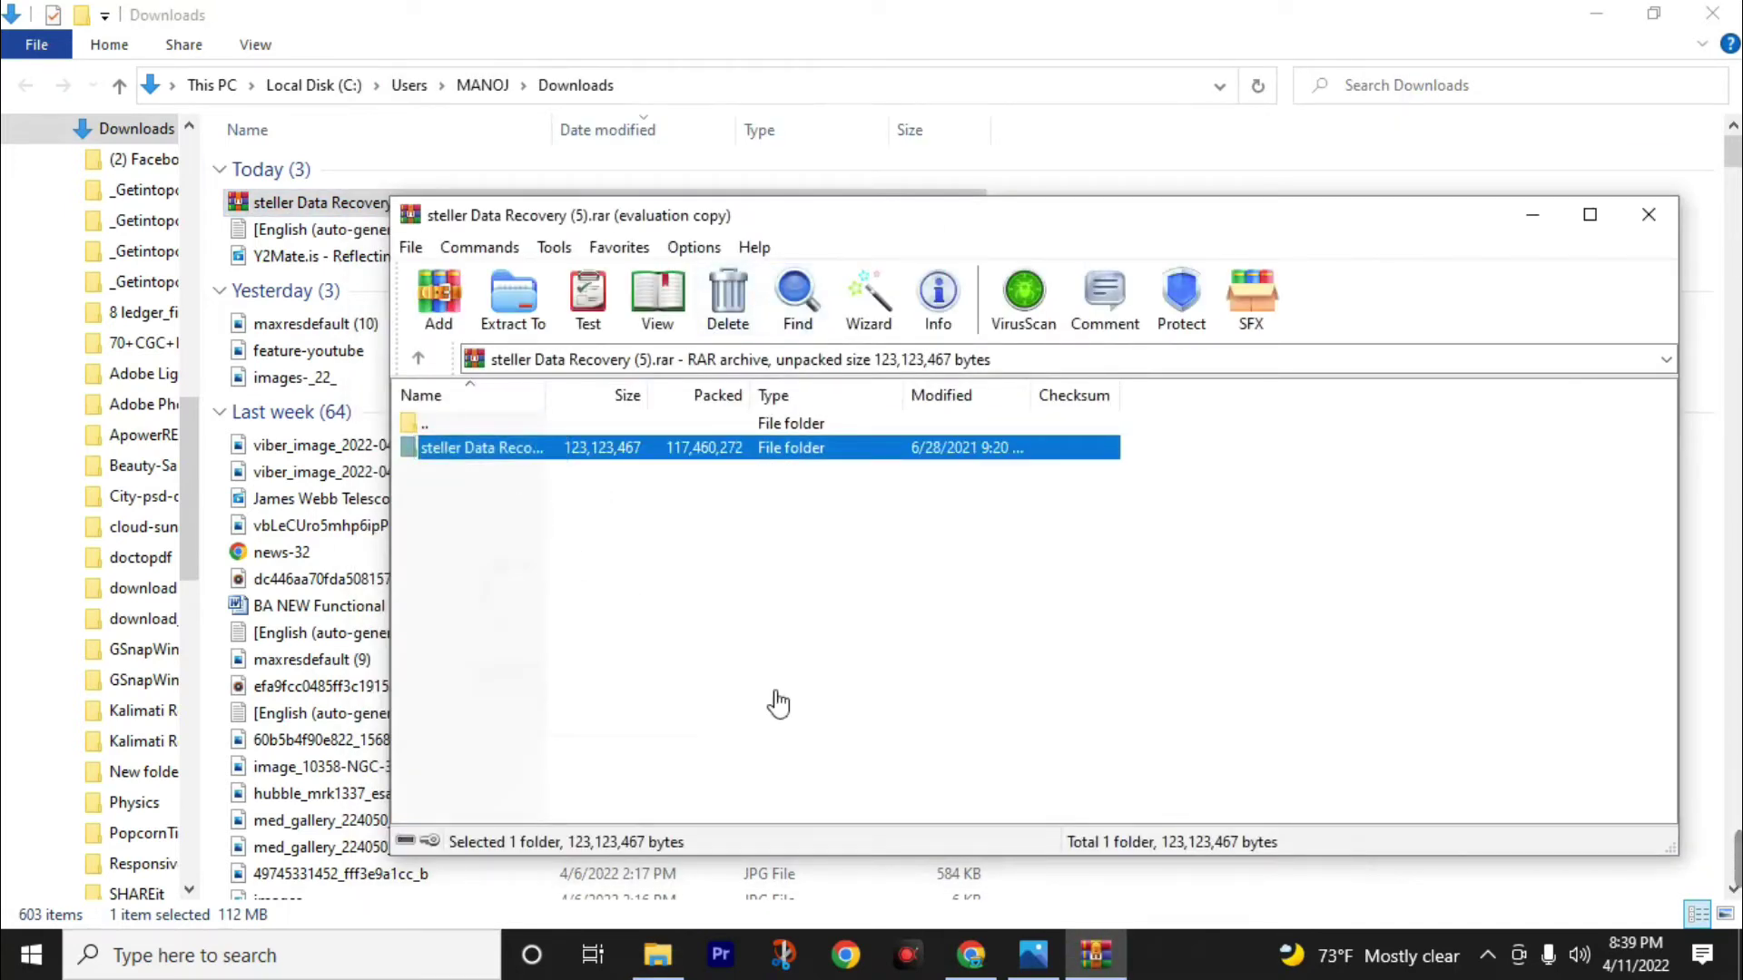
click(510, 313)
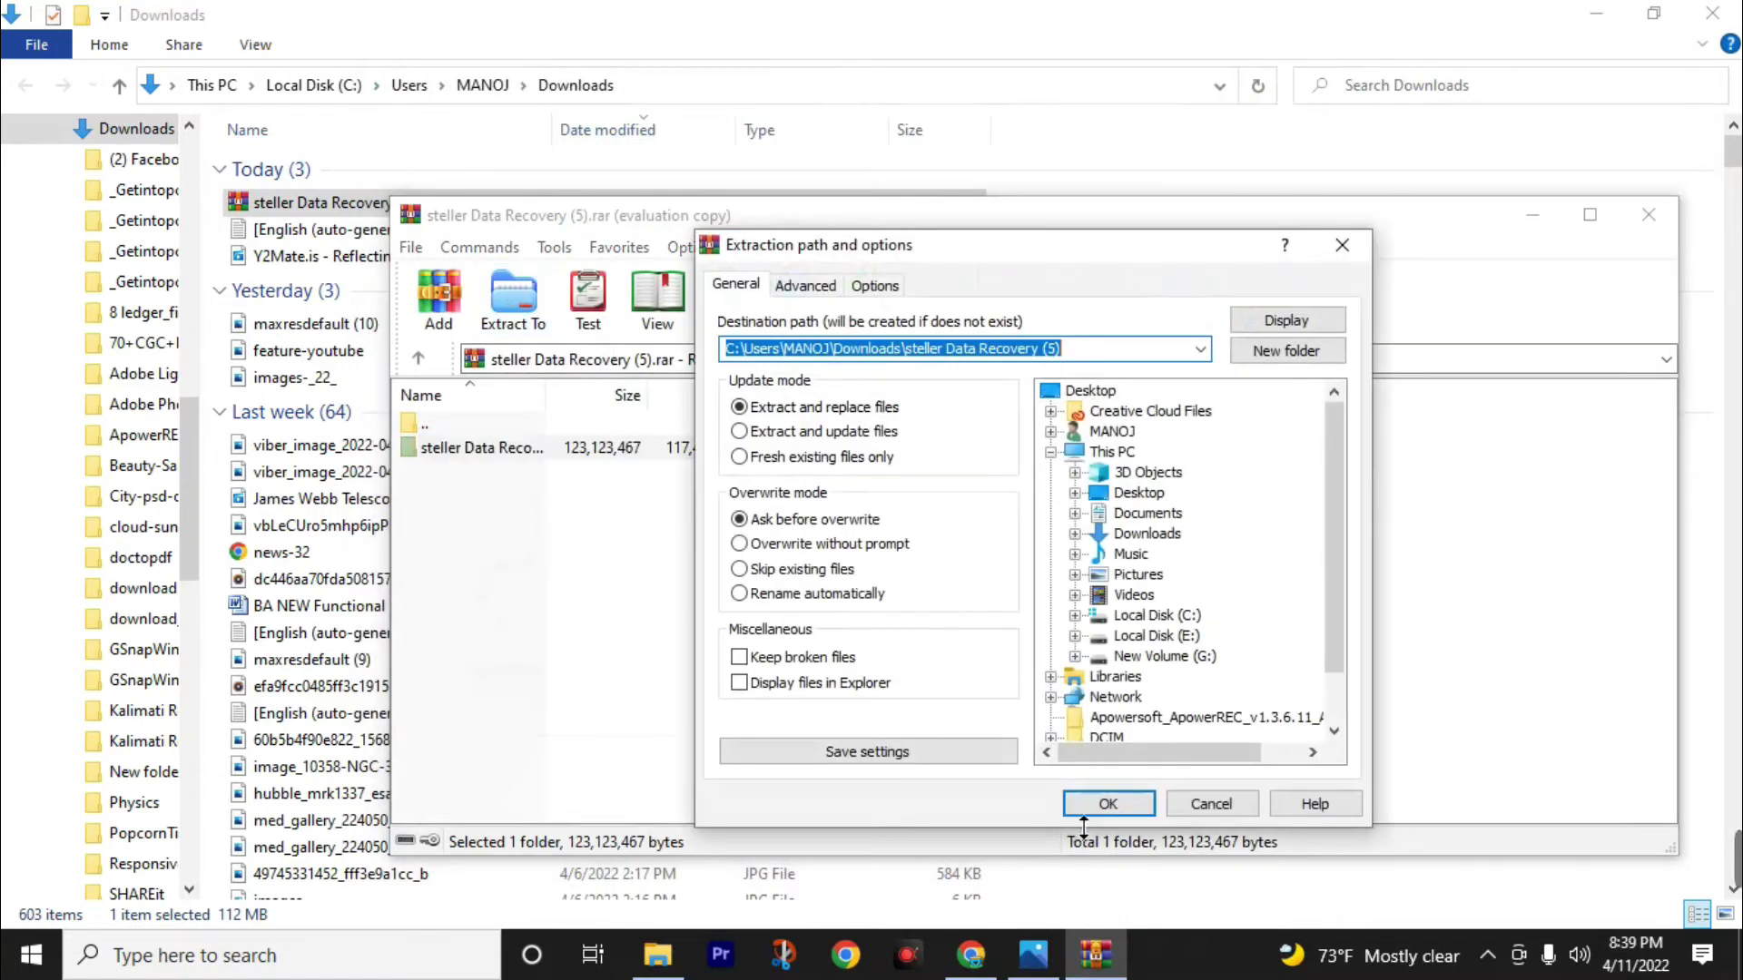
click(1107, 805)
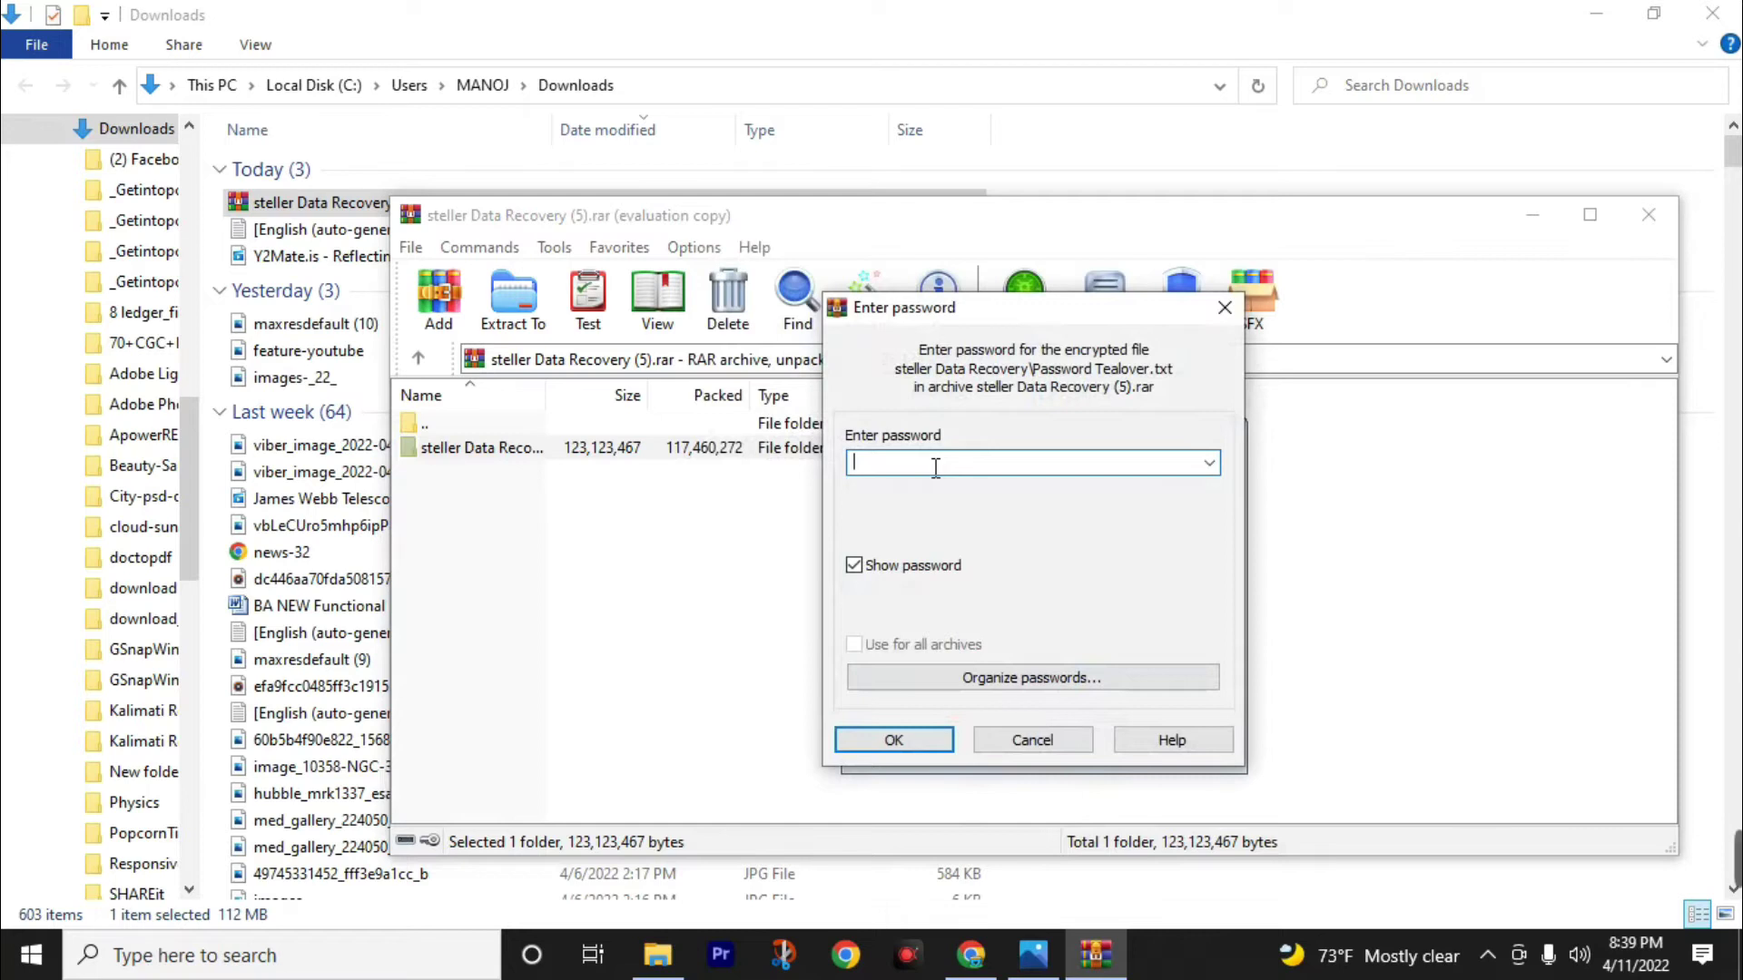
text(tealover)
click(891, 740)
Select the password on the data recovery Process article, then return to Downloads.
click(986, 957)
click(556, 21)
scroll(481, 590, down, 15)
scroll(459, 541, down, 6)
scroll(342, 541, up, 6)
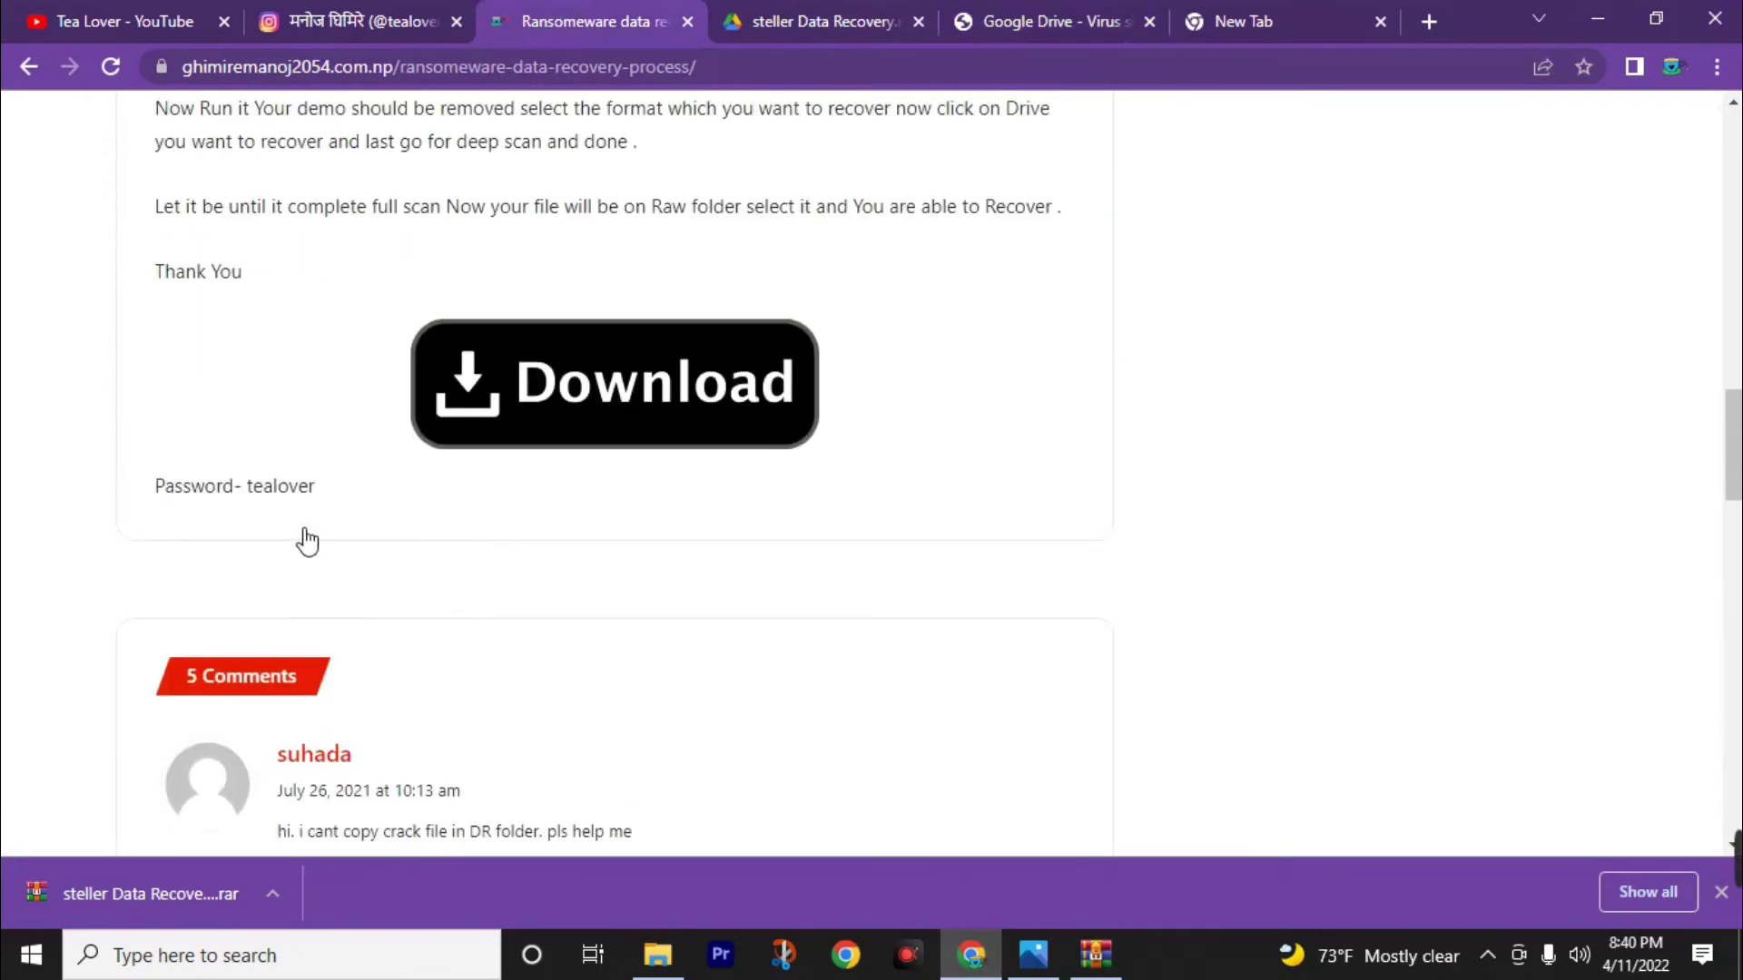
triple_click(272, 495)
double_click(285, 490)
key(alt+Tab)
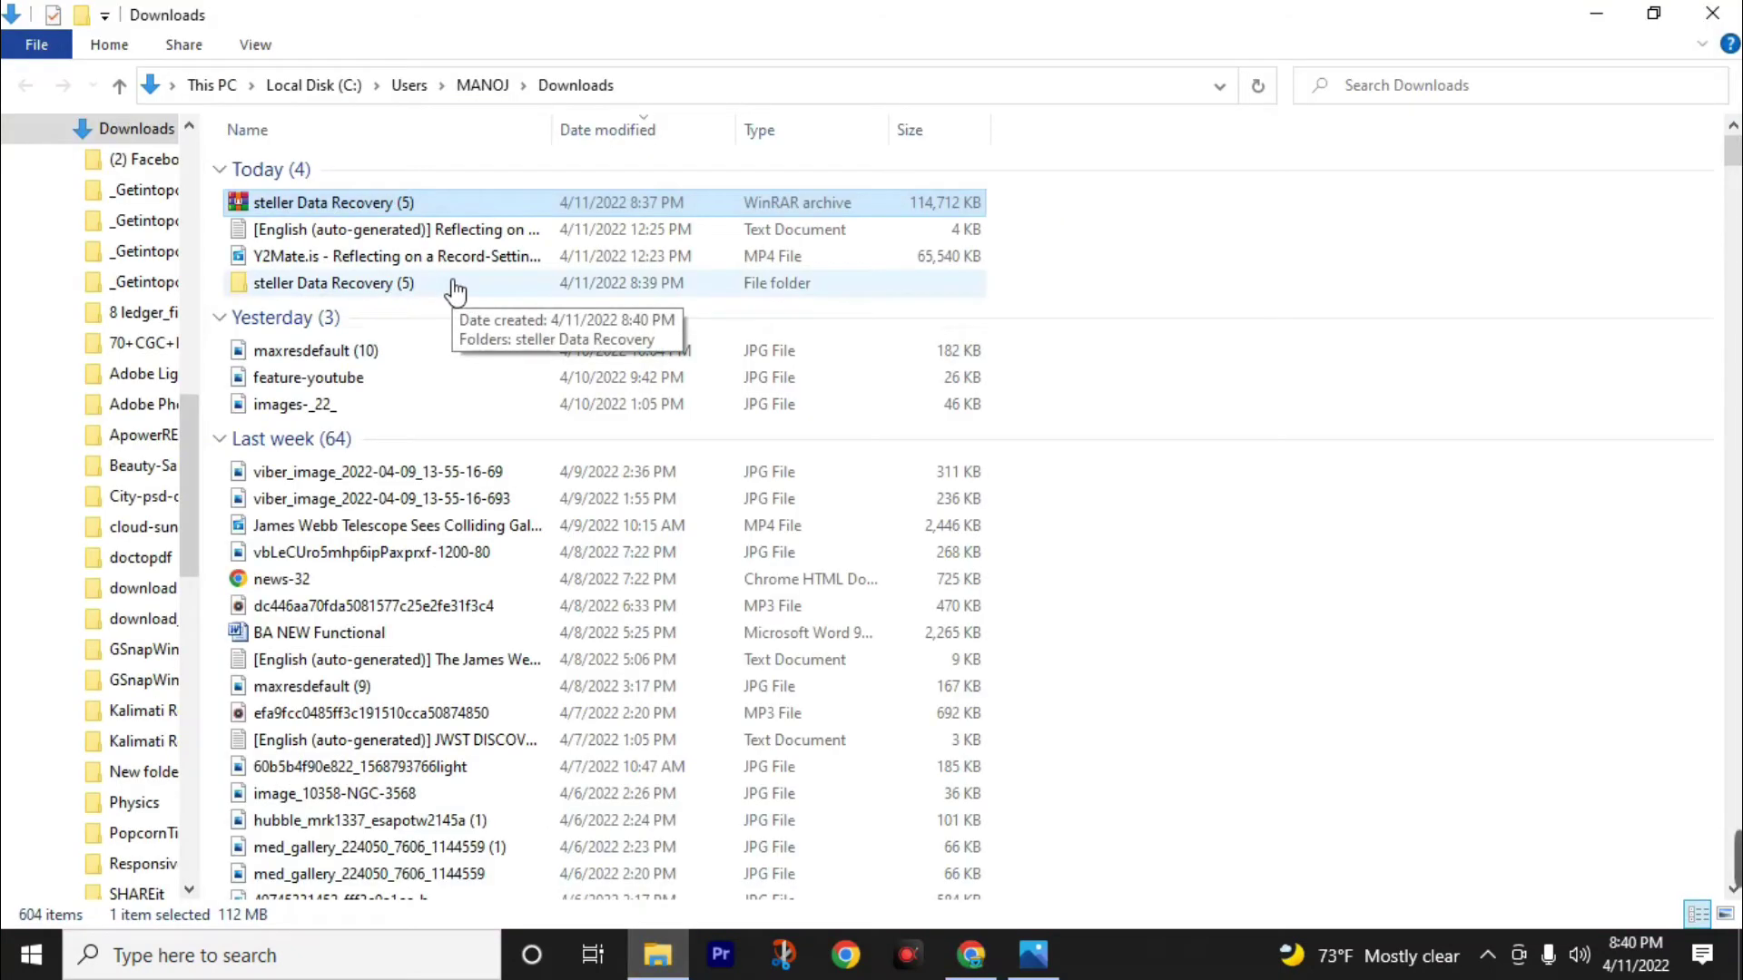
Open steller Data Recovery (5) > steller Data Recovery > Stellar_Data_Recovery_Professional_9.0.0.5 and launch its installer.
double_click(455, 285)
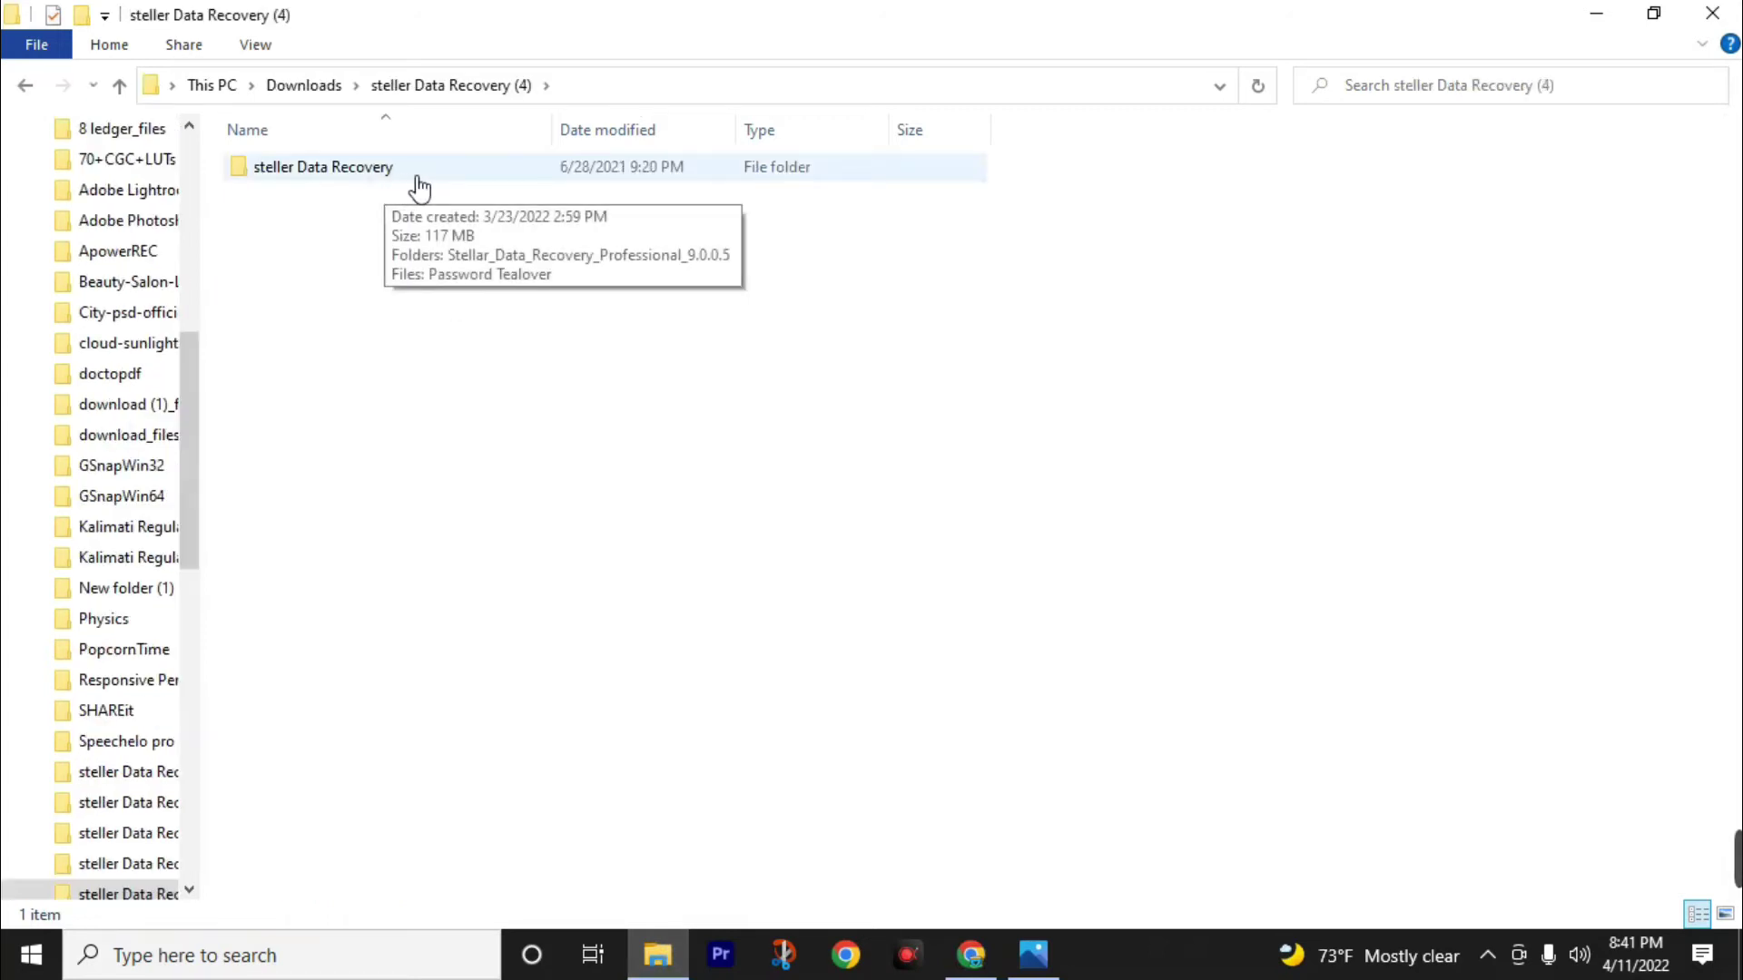
double_click(418, 181)
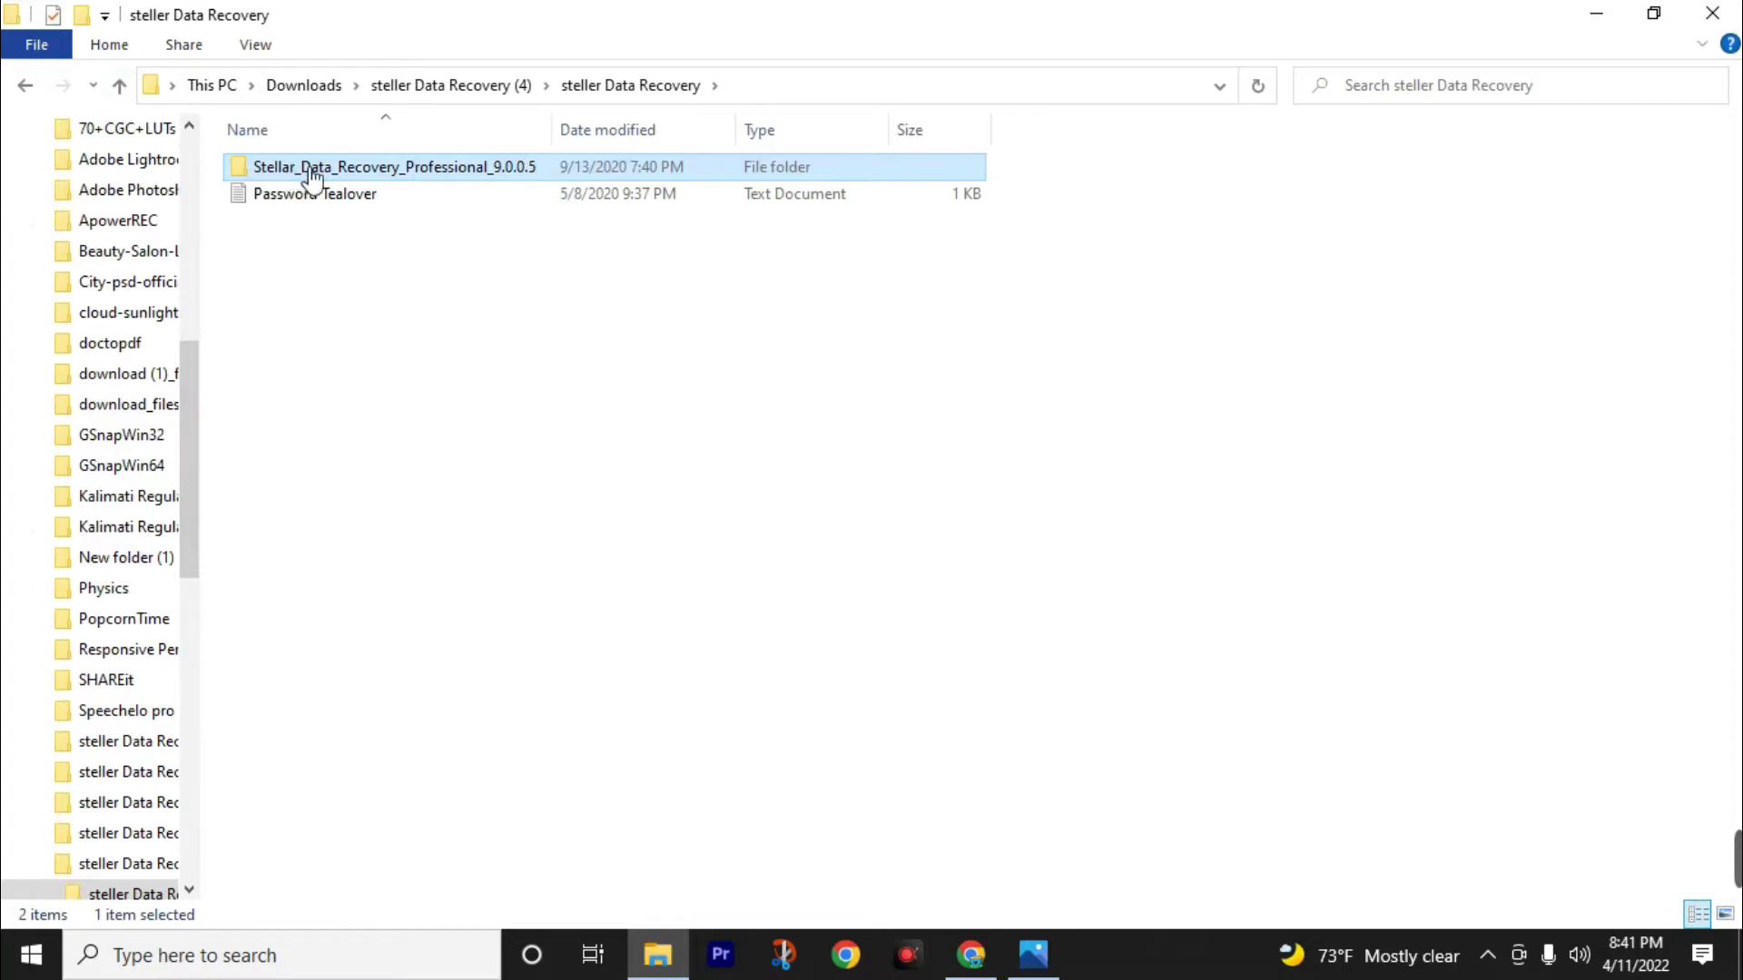
double_click(553, 171)
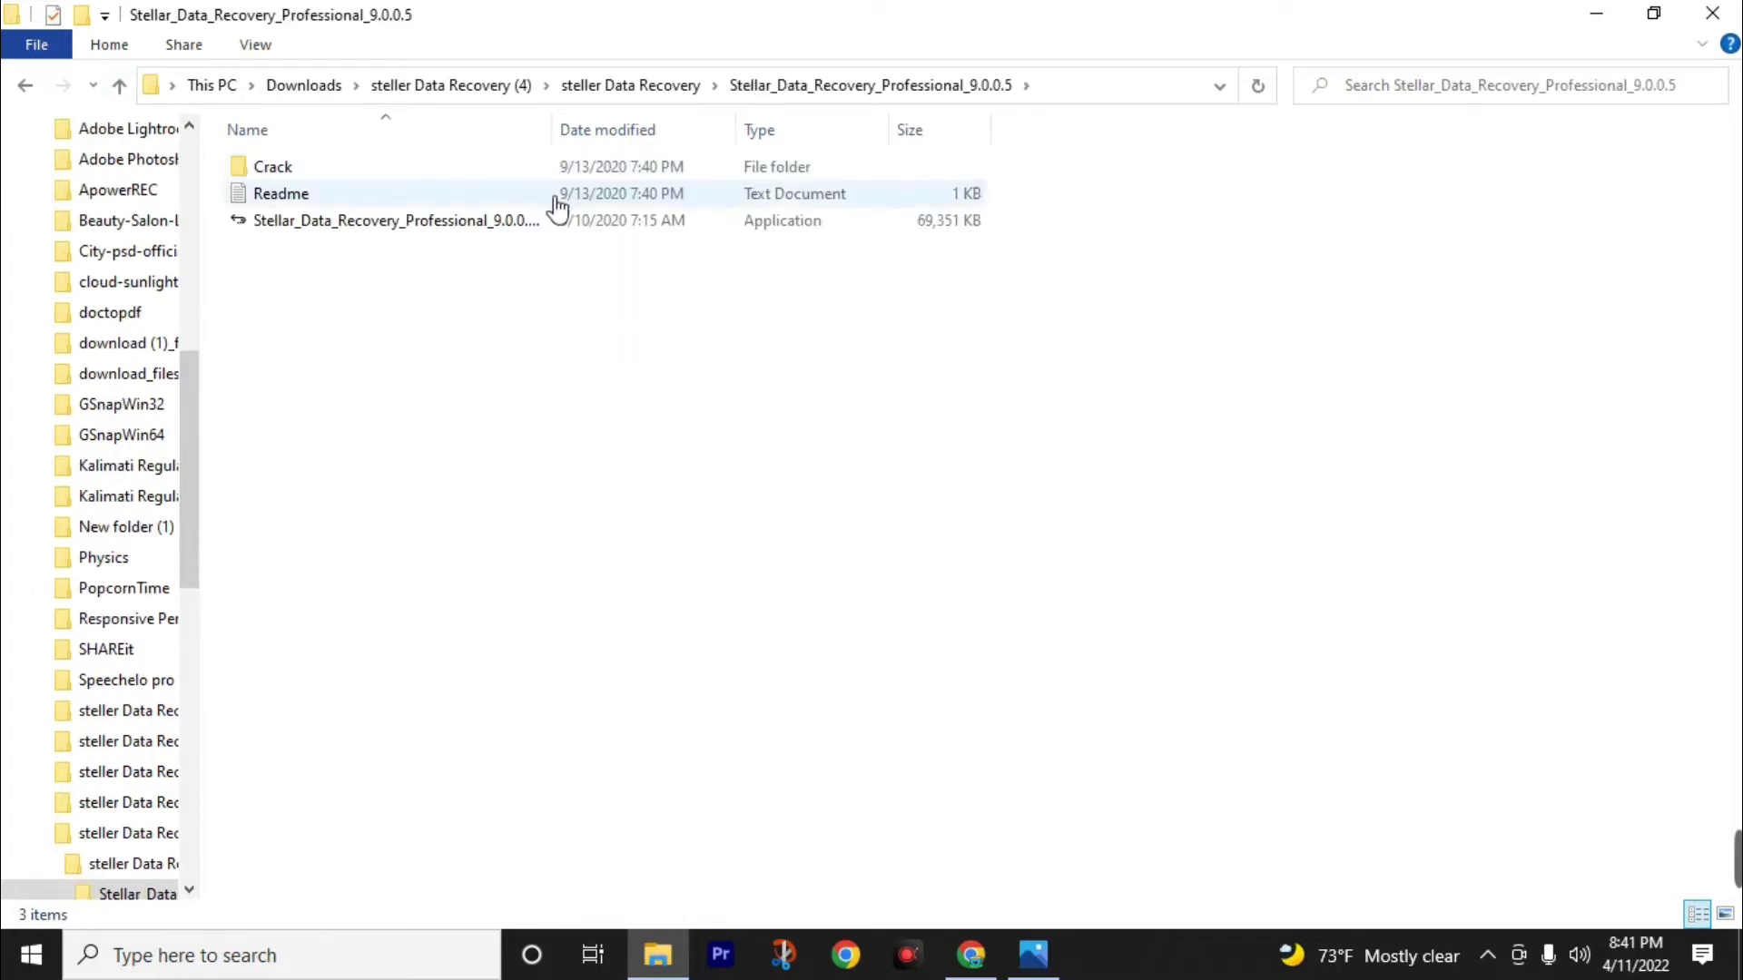
double_click(427, 229)
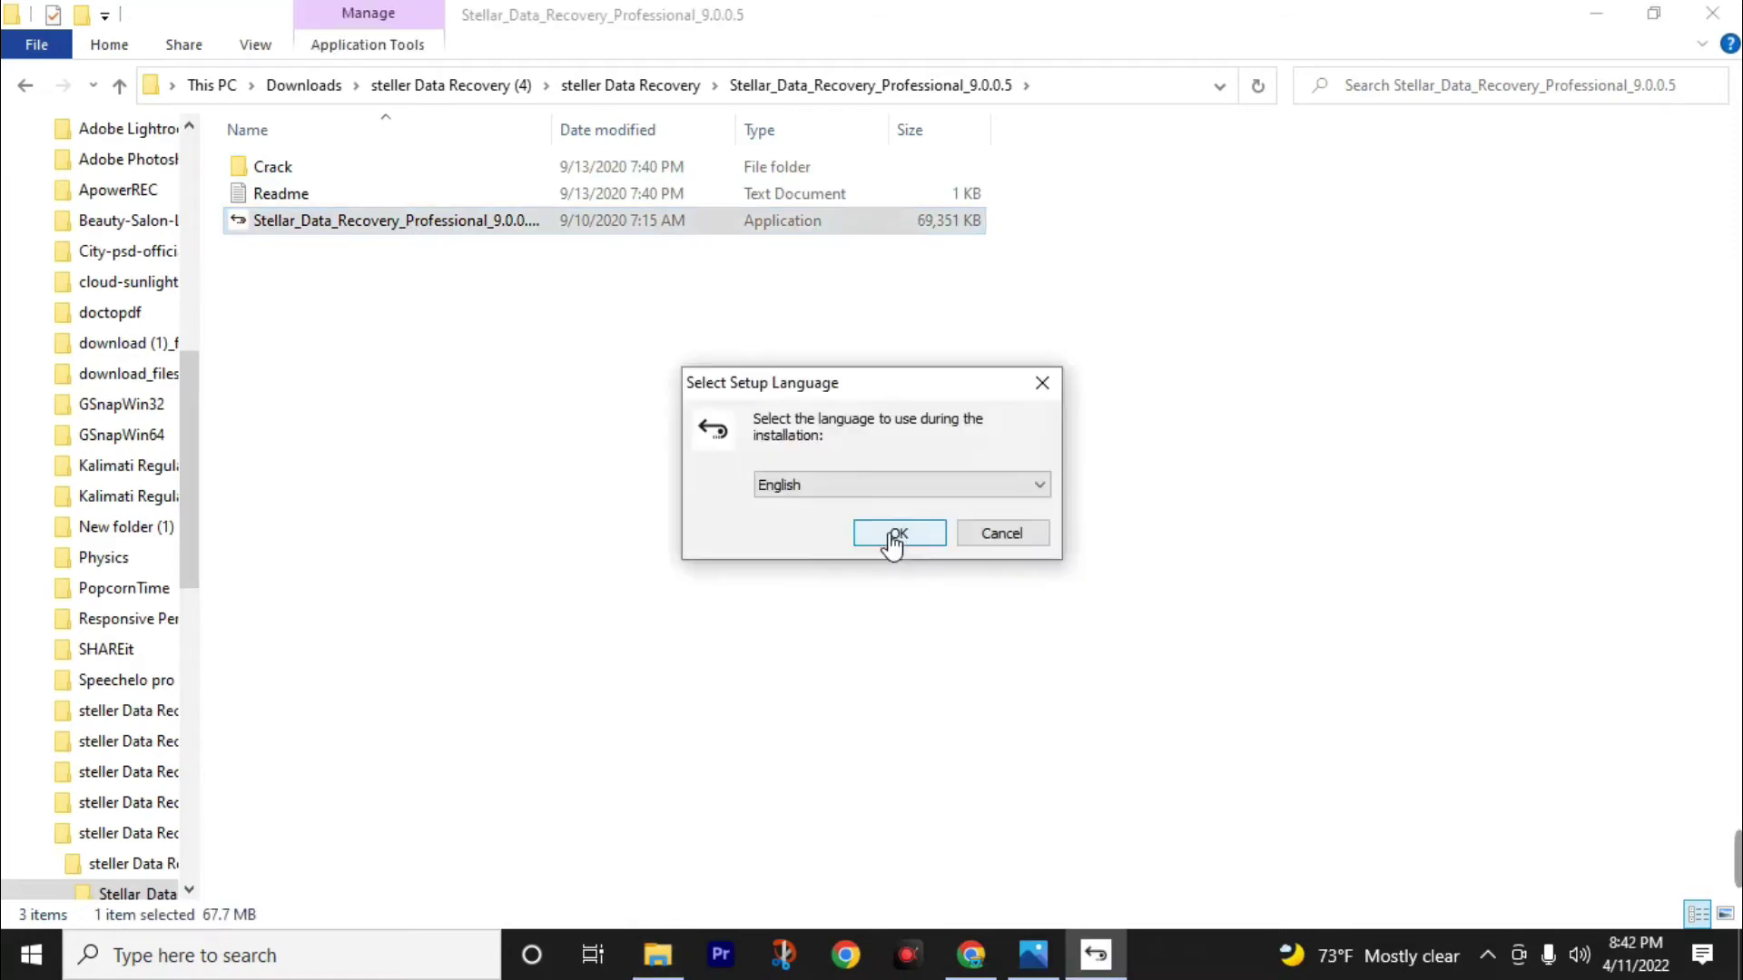
Install in English with the default location and Start Menu folder, then finish with launch ticked.
click(894, 540)
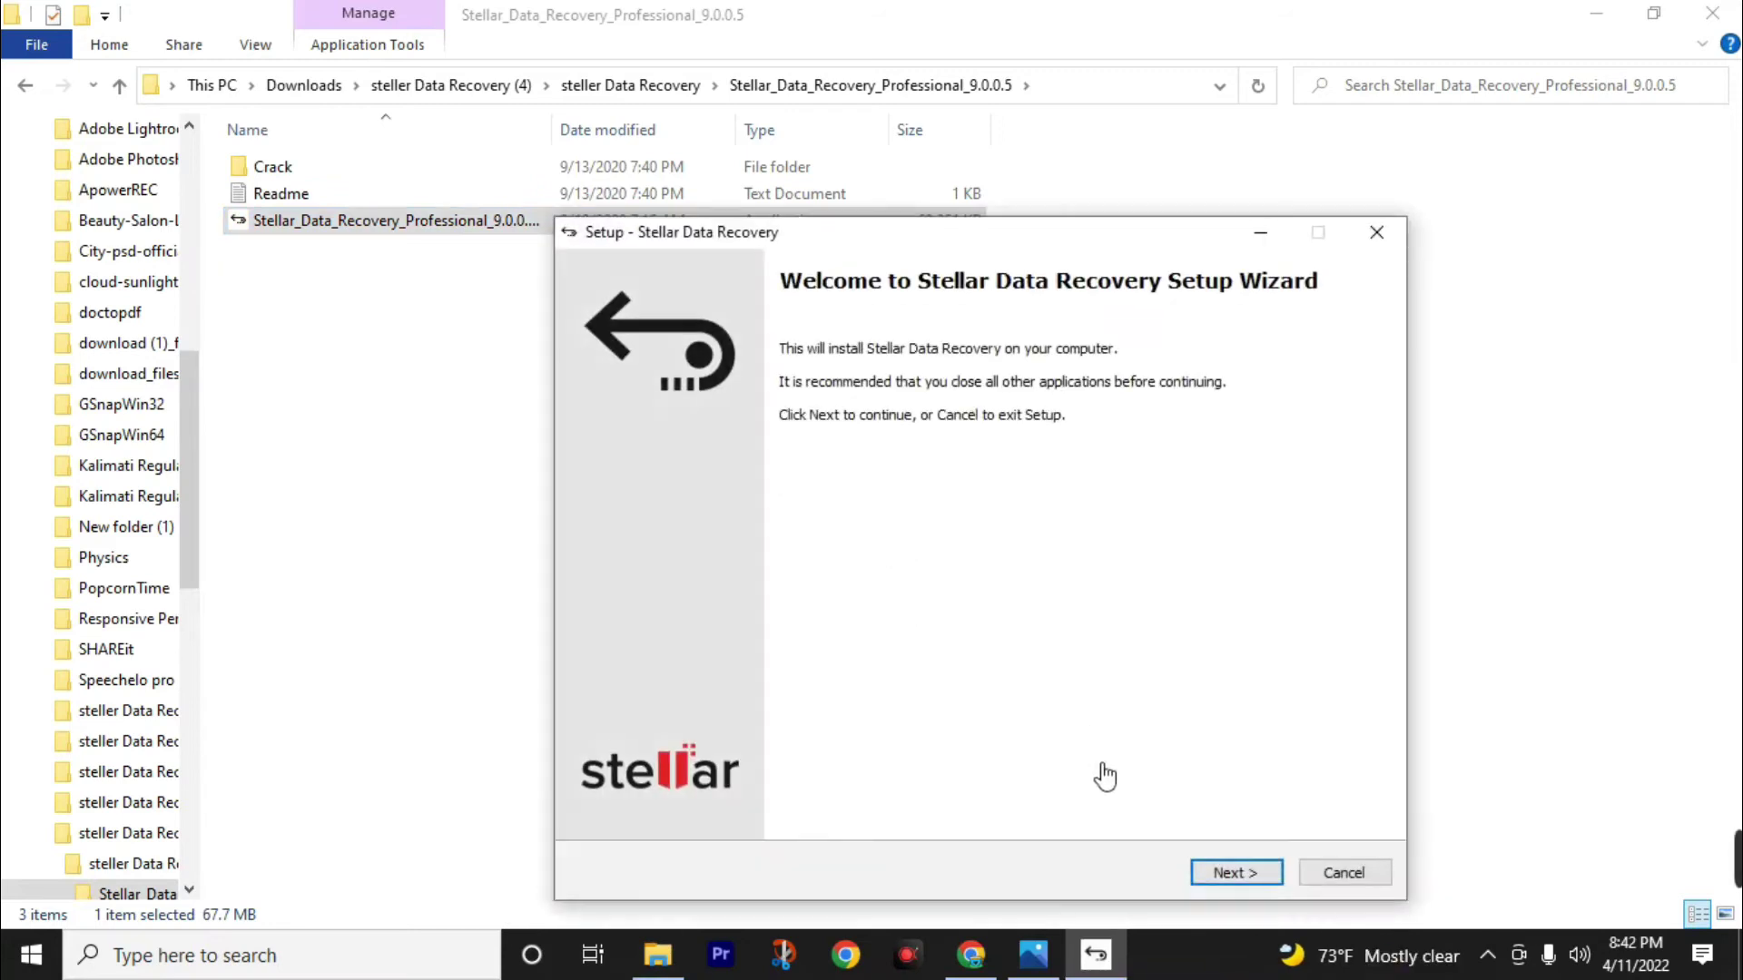
click(1206, 871)
click(1211, 876)
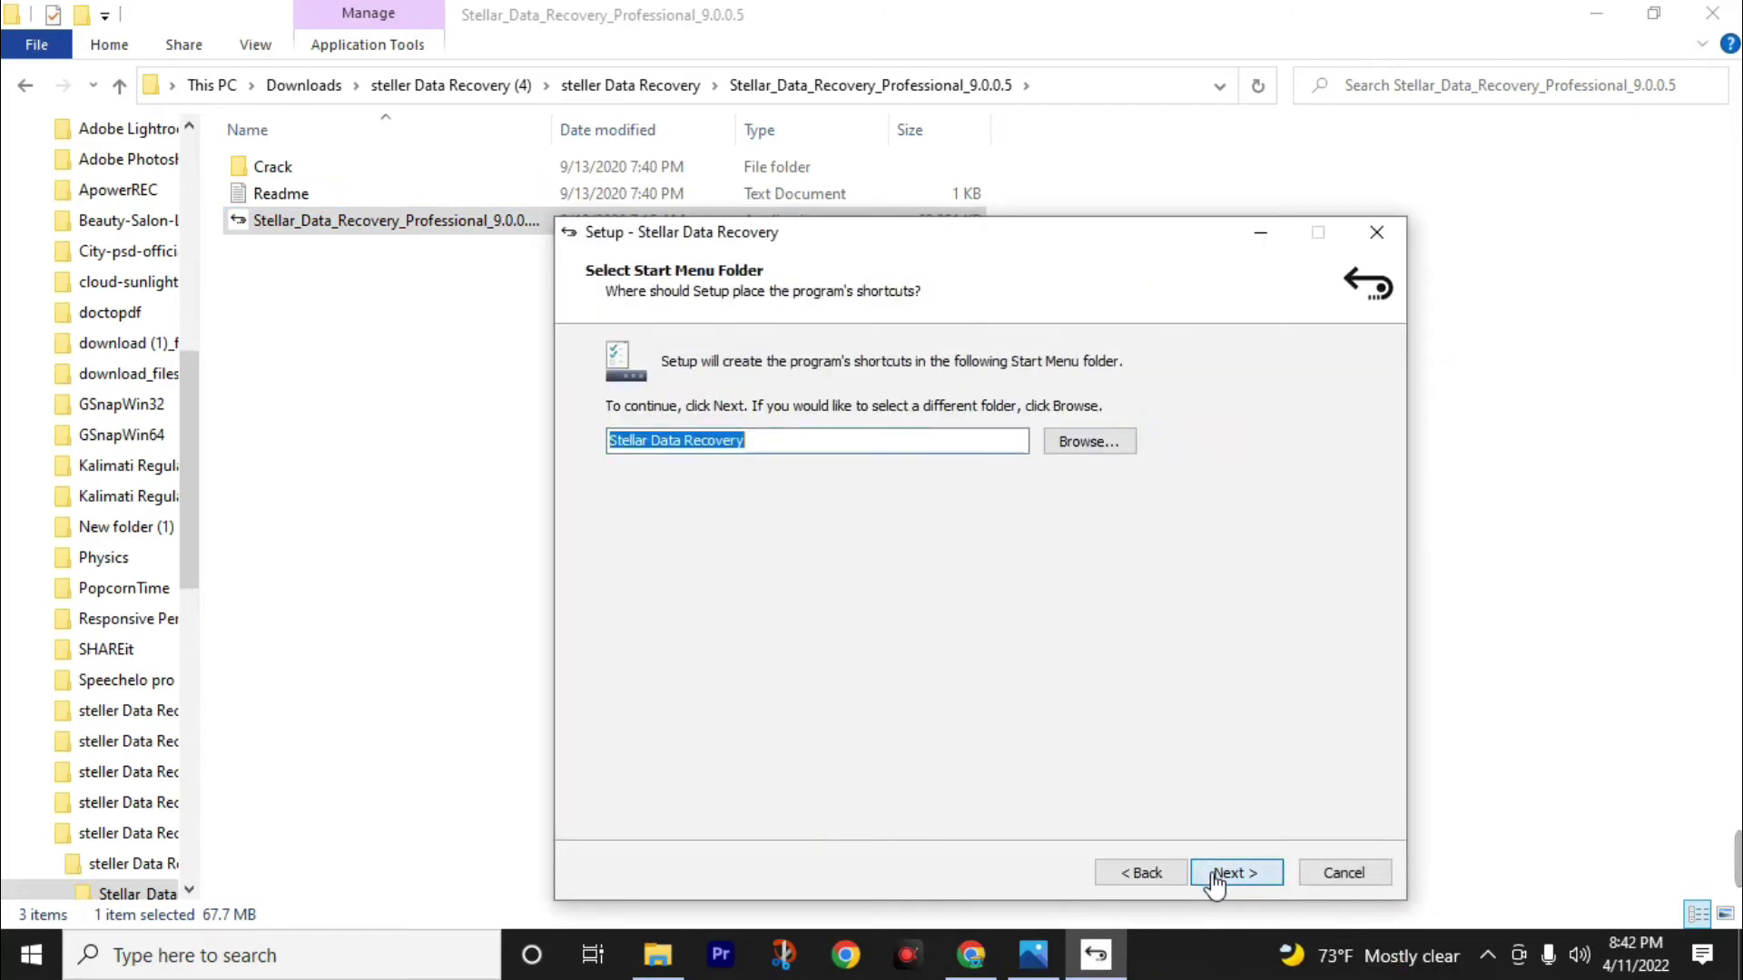
click(1219, 876)
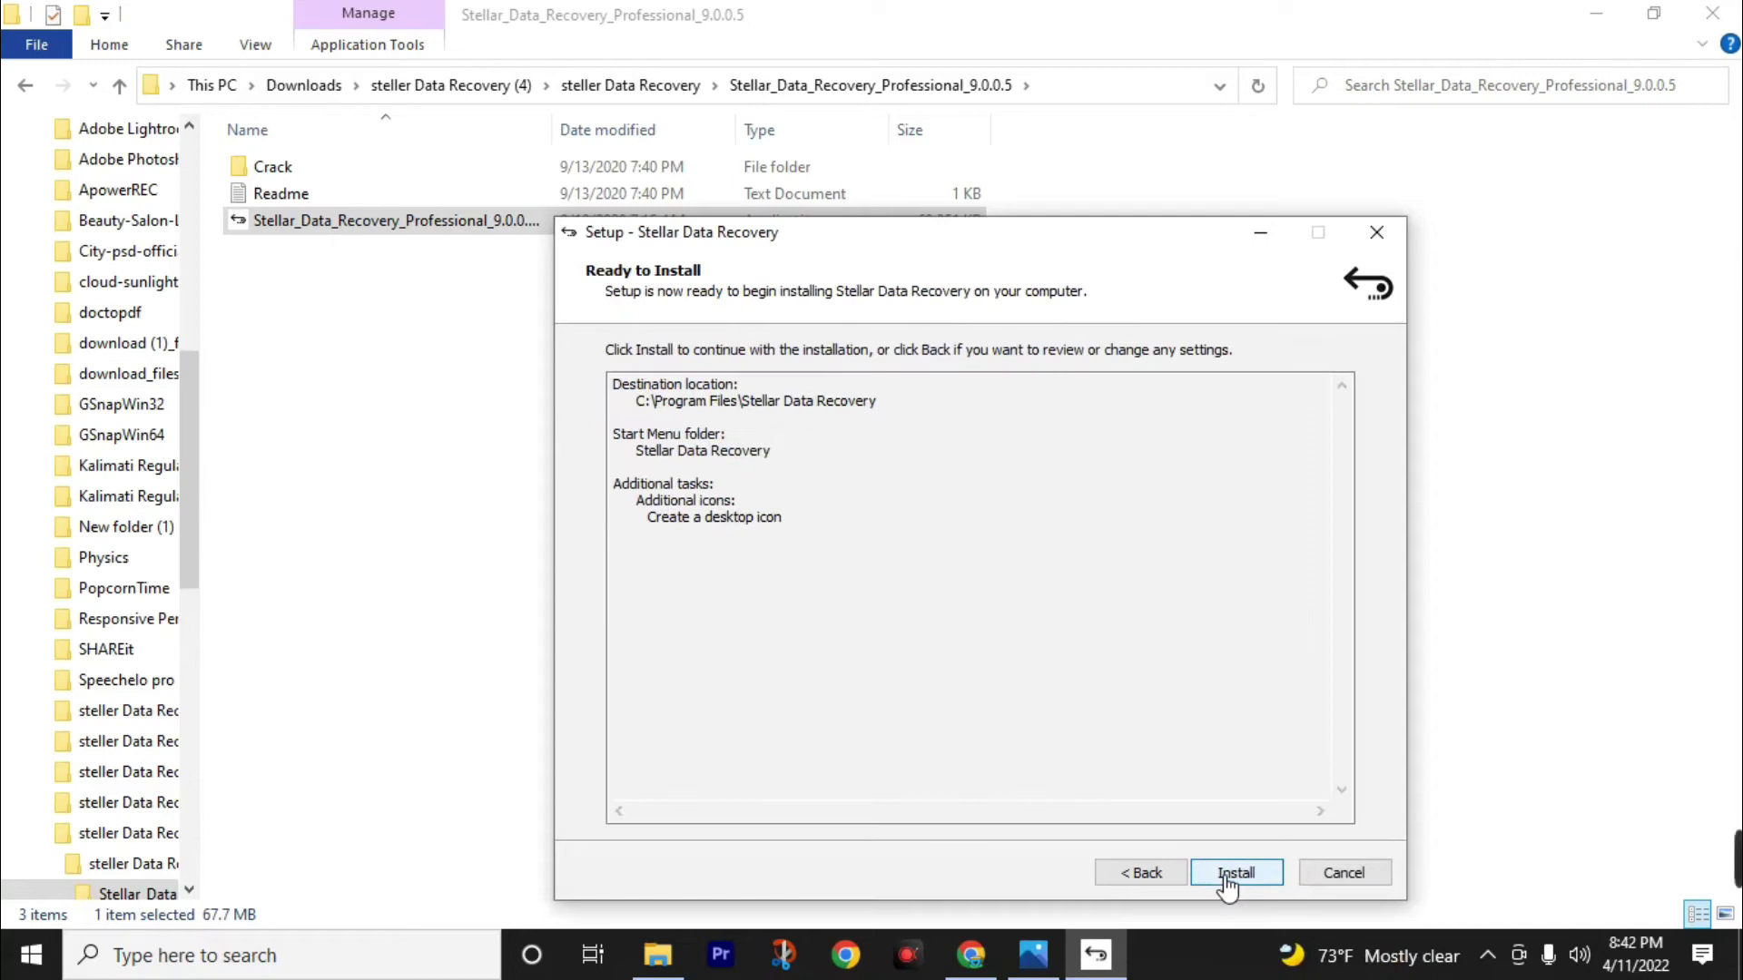
click(1224, 876)
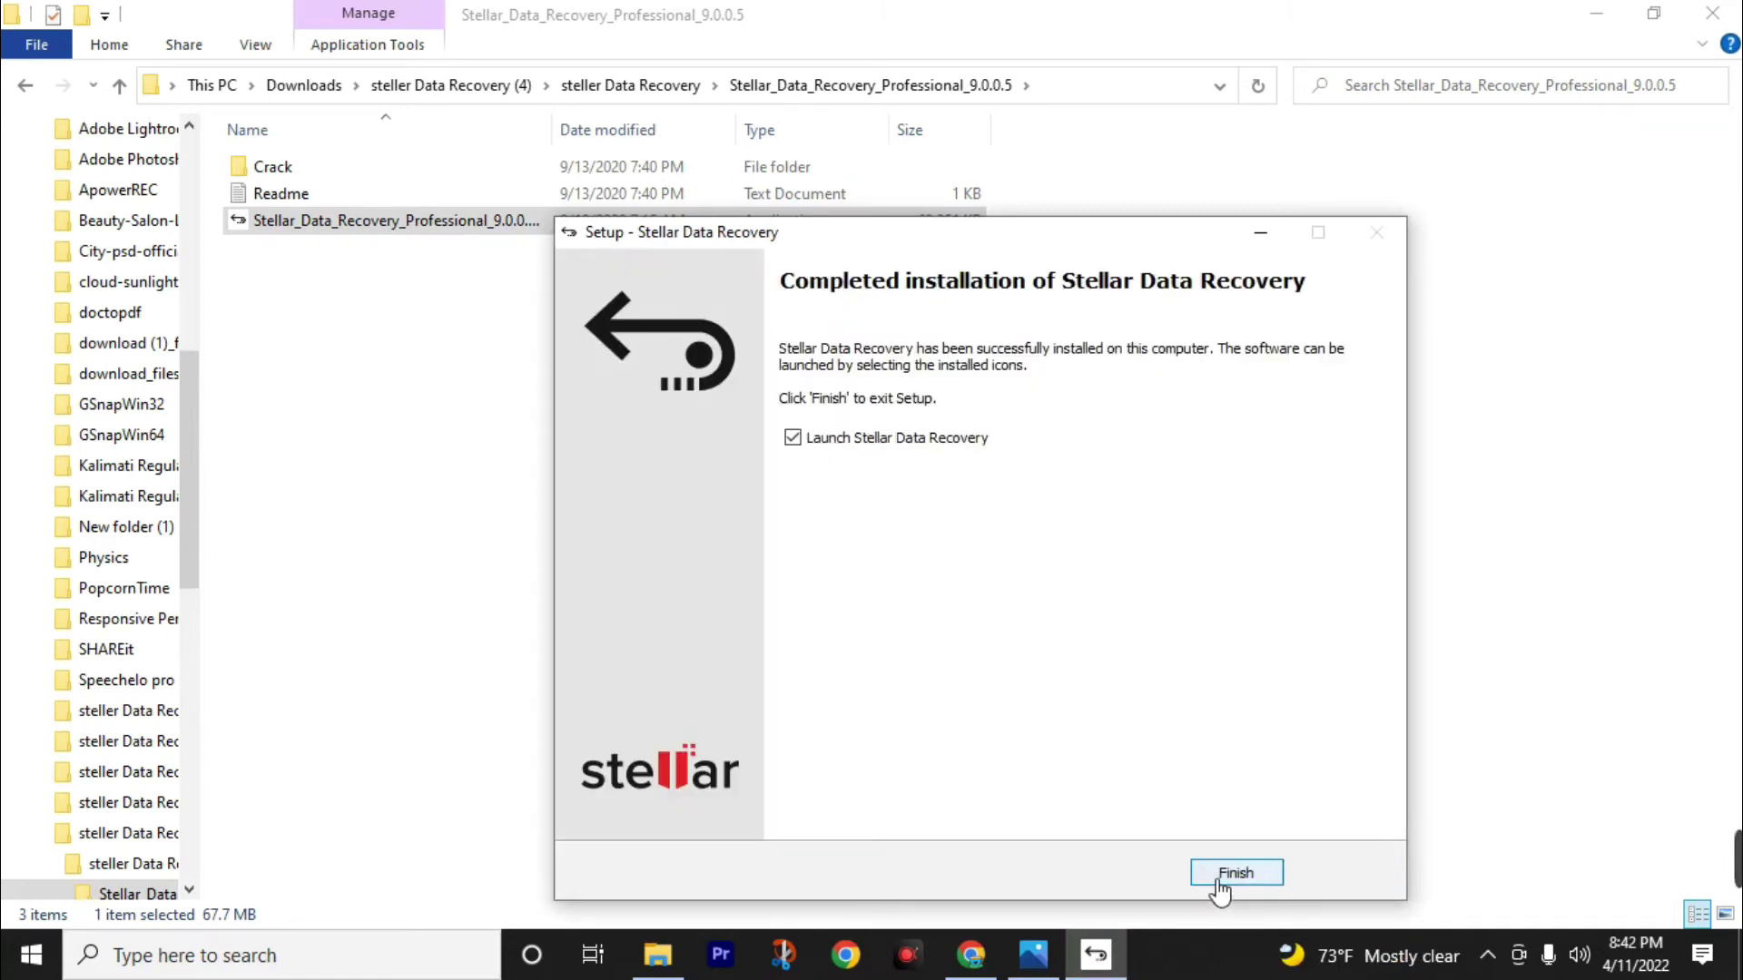
click(1220, 876)
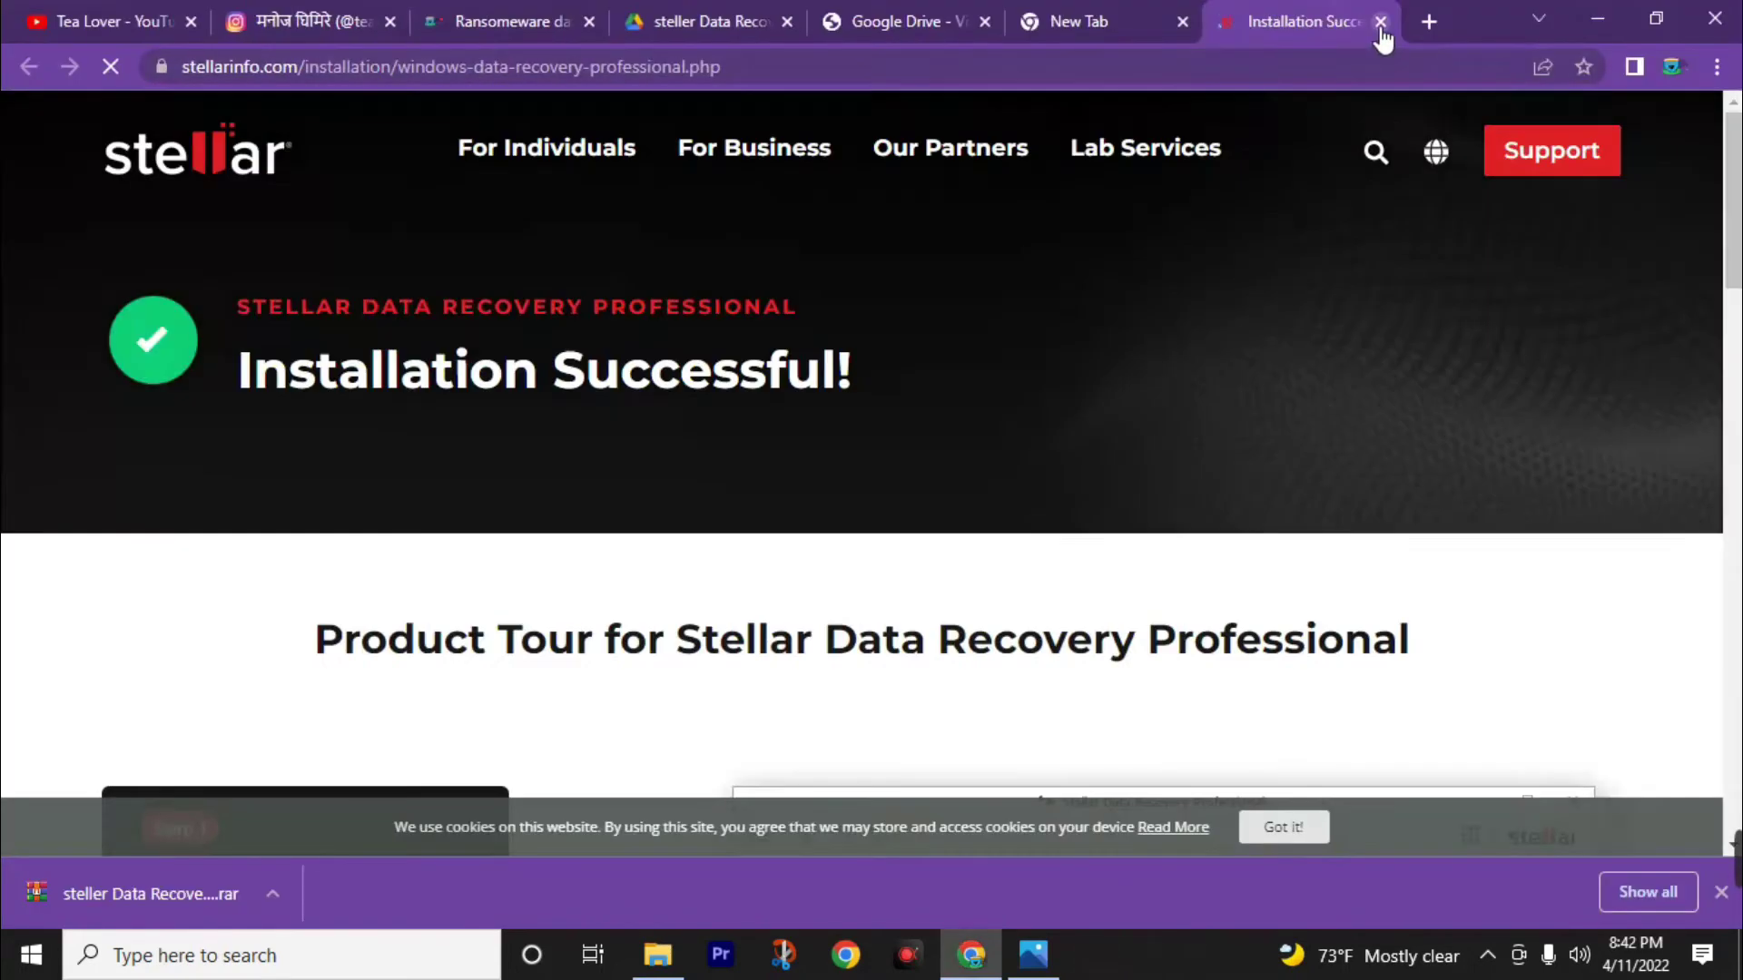
click(1595, 14)
click(1594, 15)
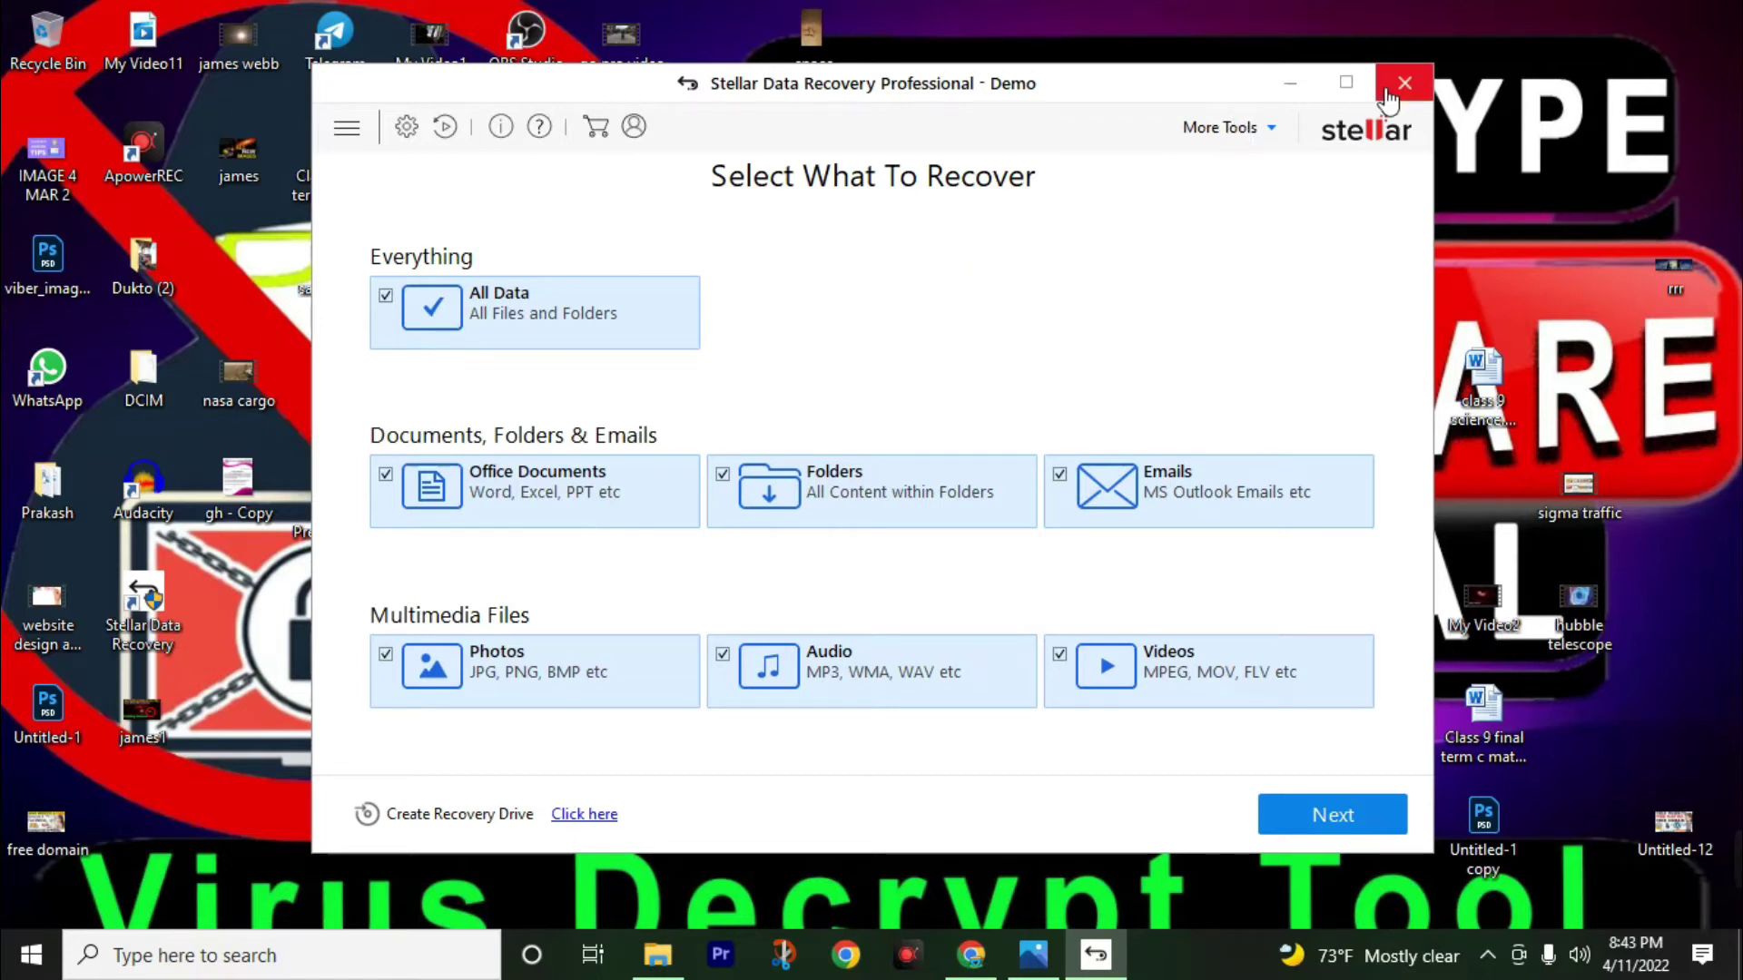
click(1404, 83)
click(657, 955)
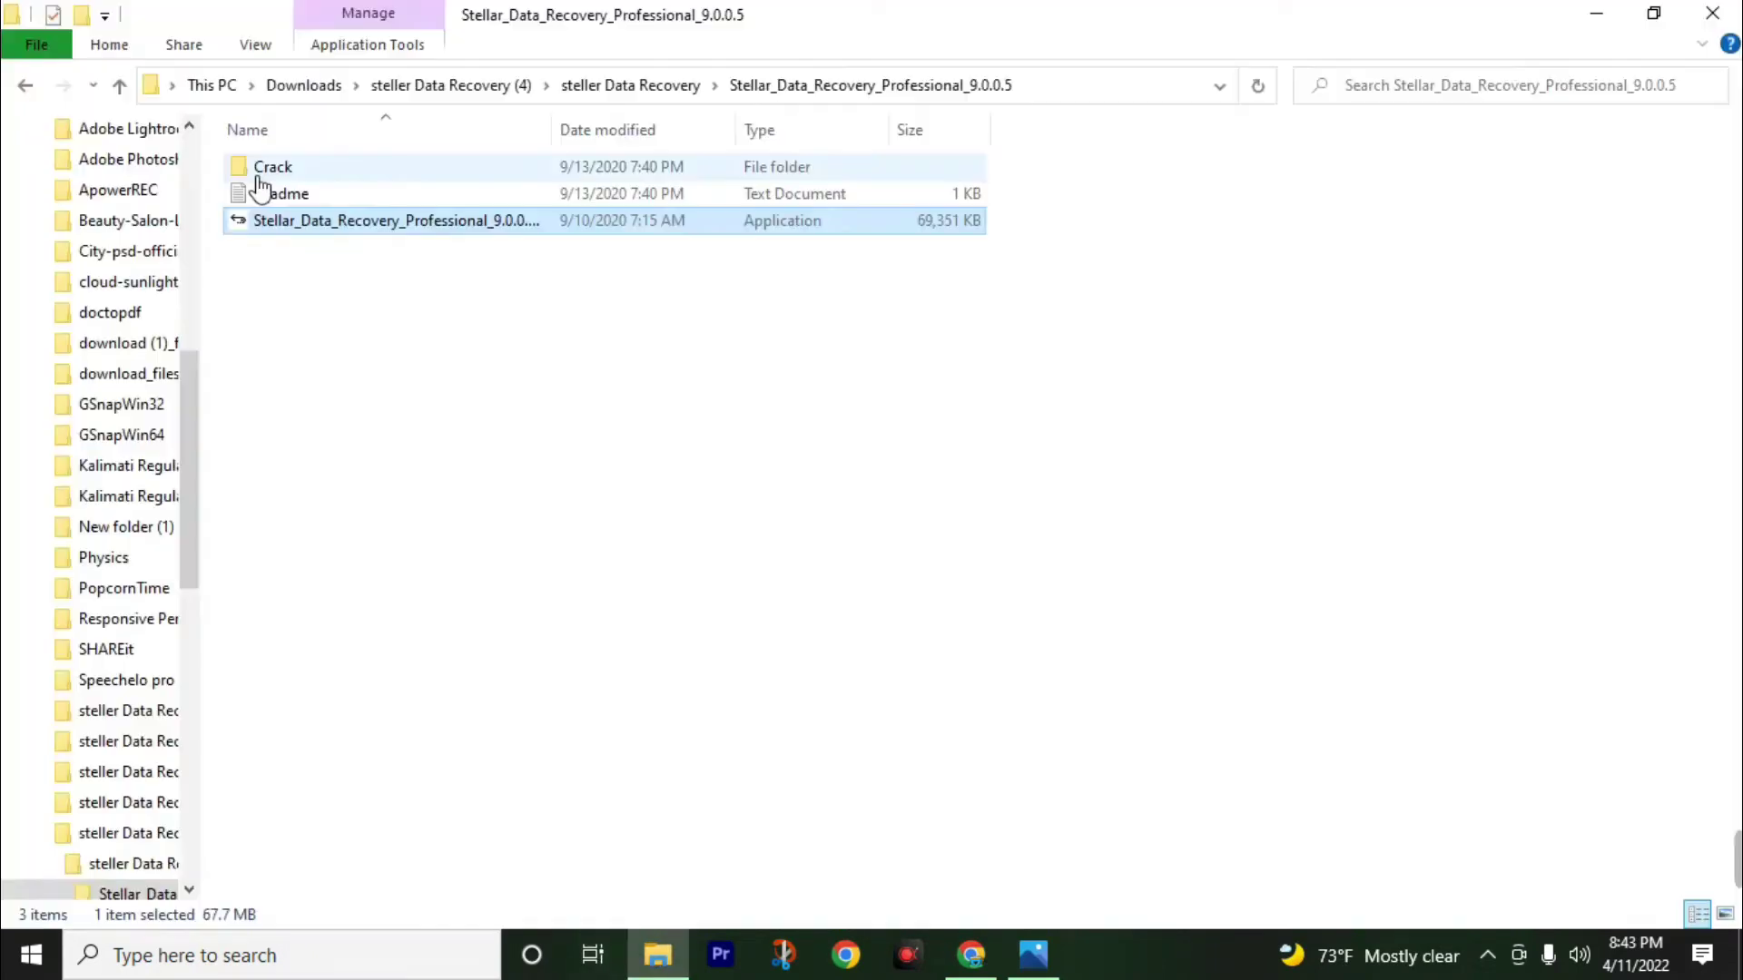
Open Crack > x64 > DR and copy the StellarDataRecovery application.
click(372, 341)
double_click(444, 167)
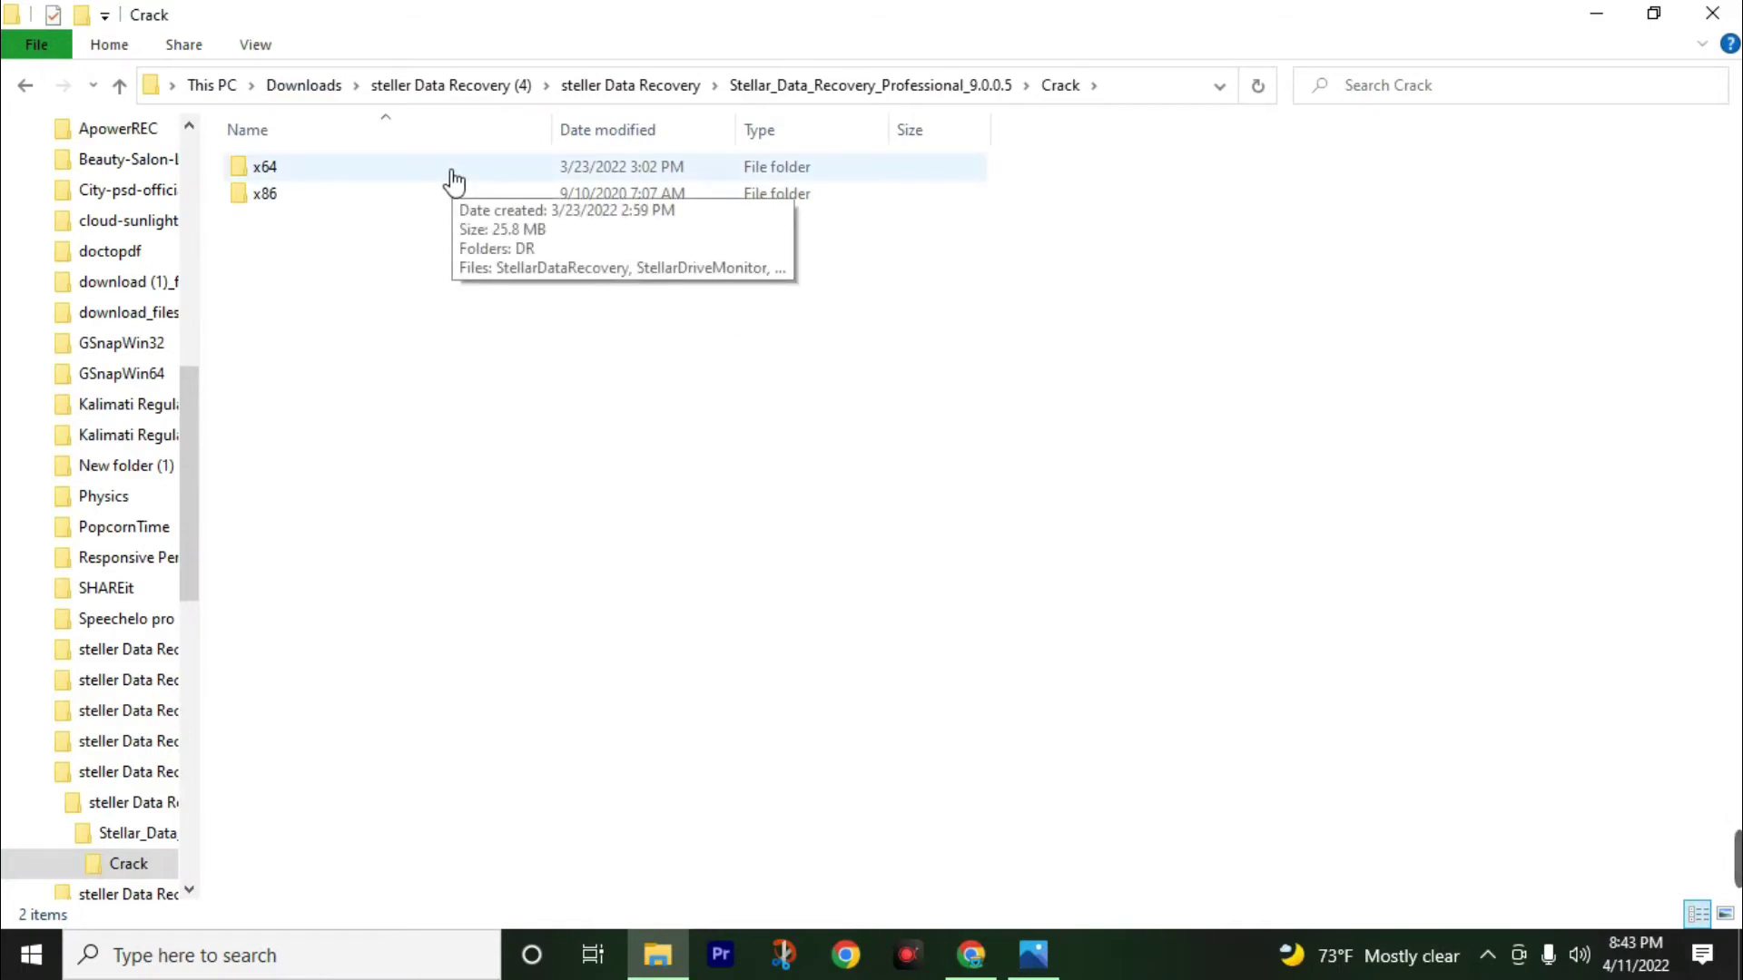
double_click(454, 182)
drag(417, 333, 386, 179)
double_click(390, 171)
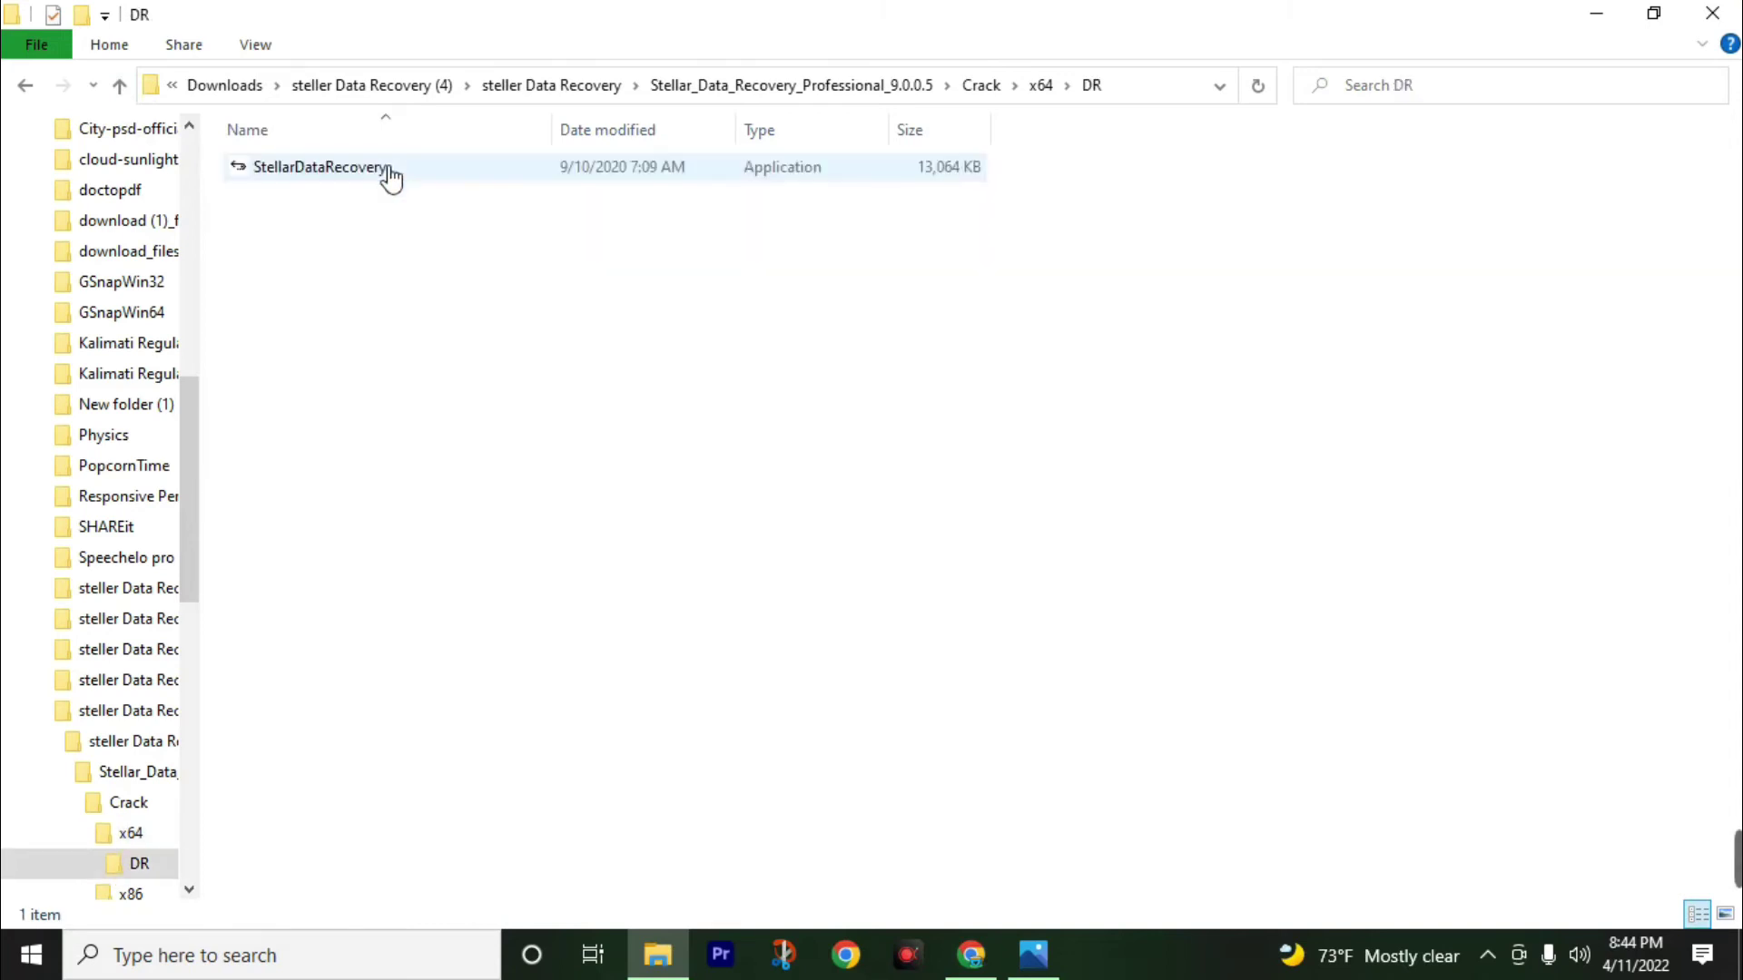
double_click(426, 169)
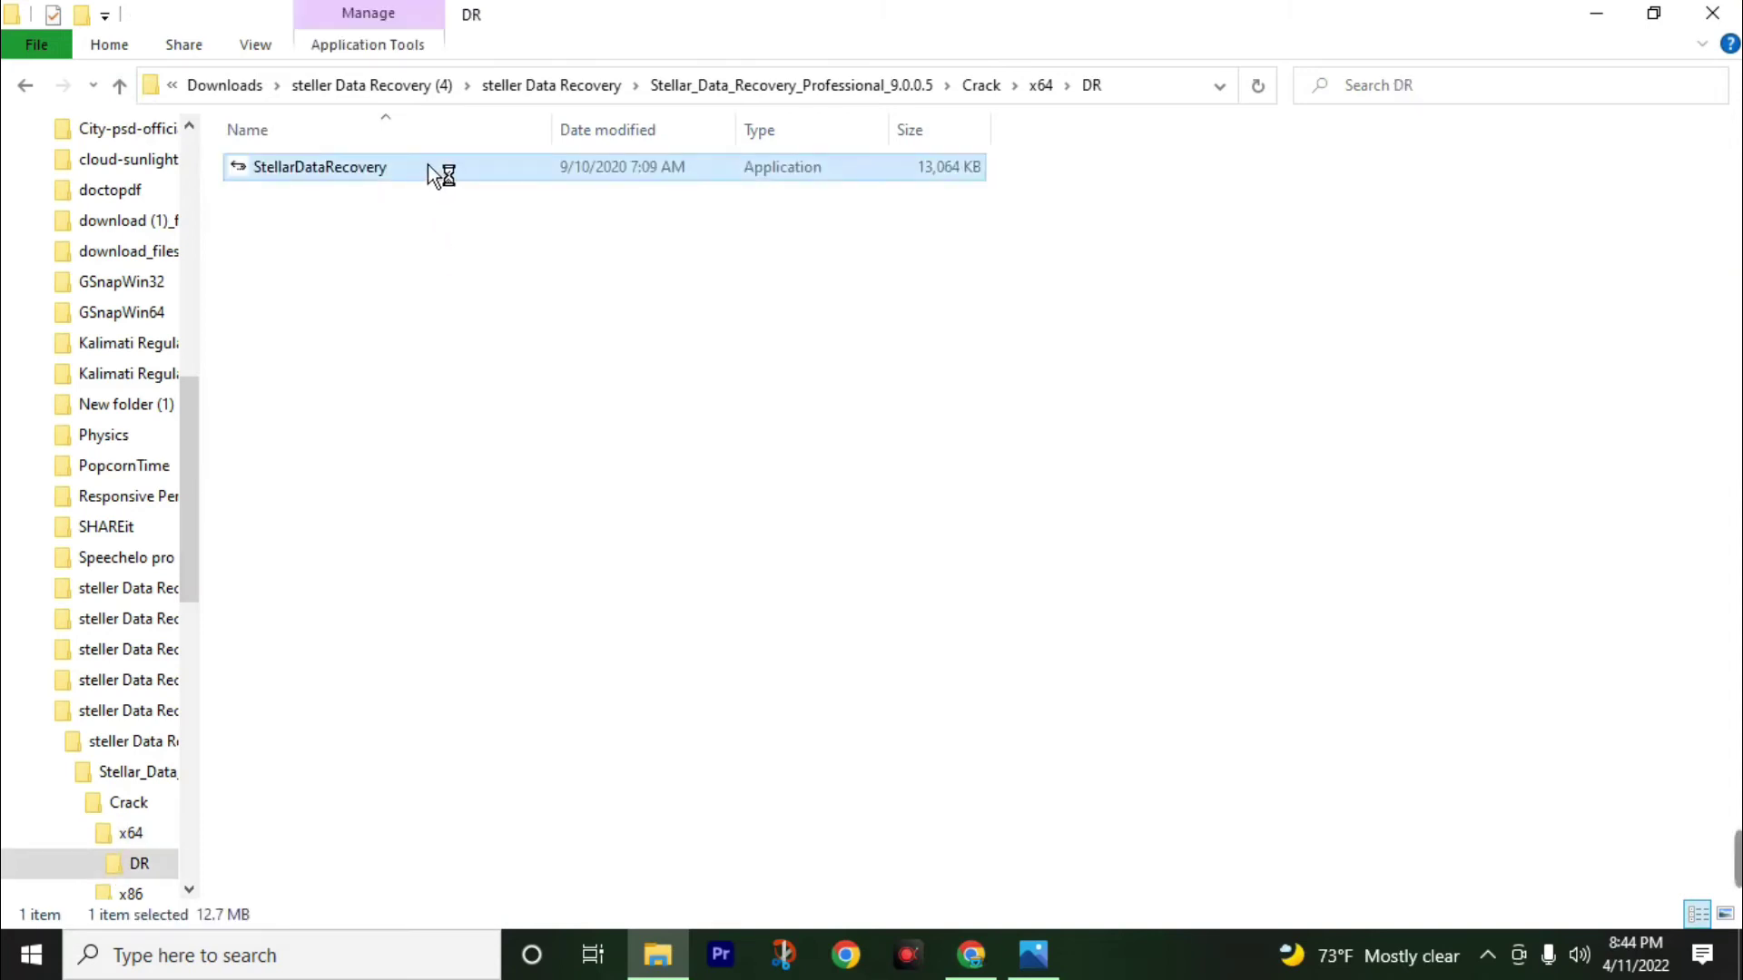
right_click(437, 178)
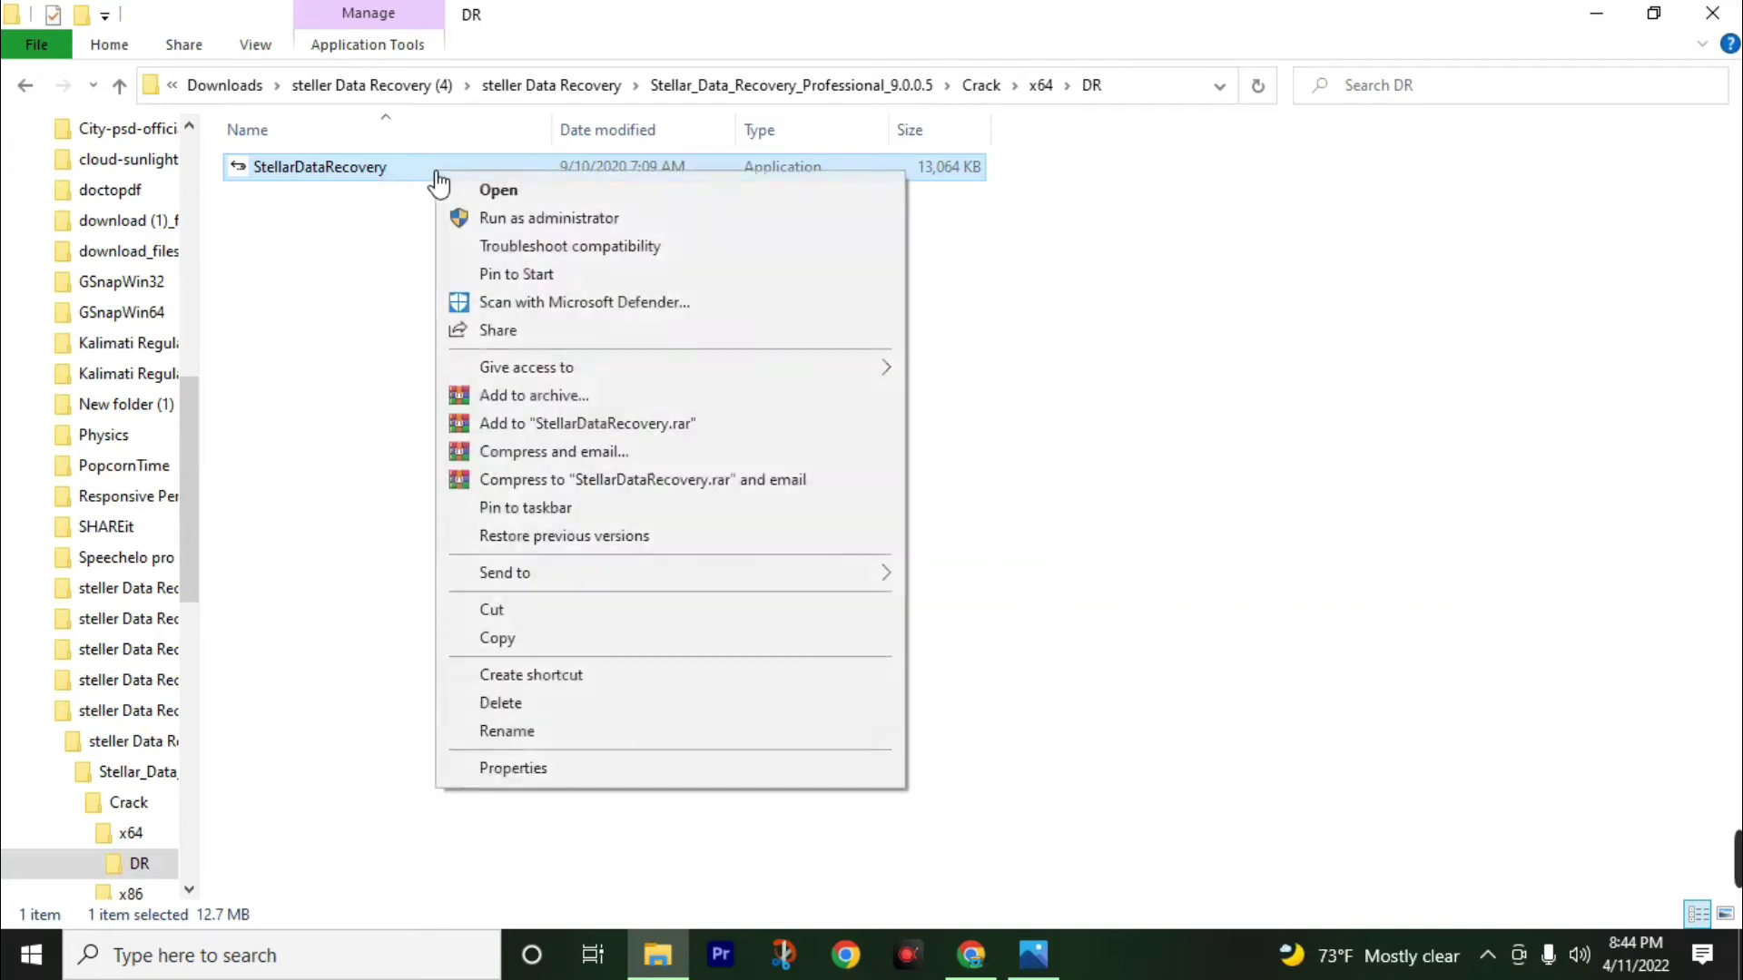
click(529, 640)
Copy the four Stellar applications in x64 and minimise the Explorer window.
click(121, 86)
drag(444, 397, 376, 196)
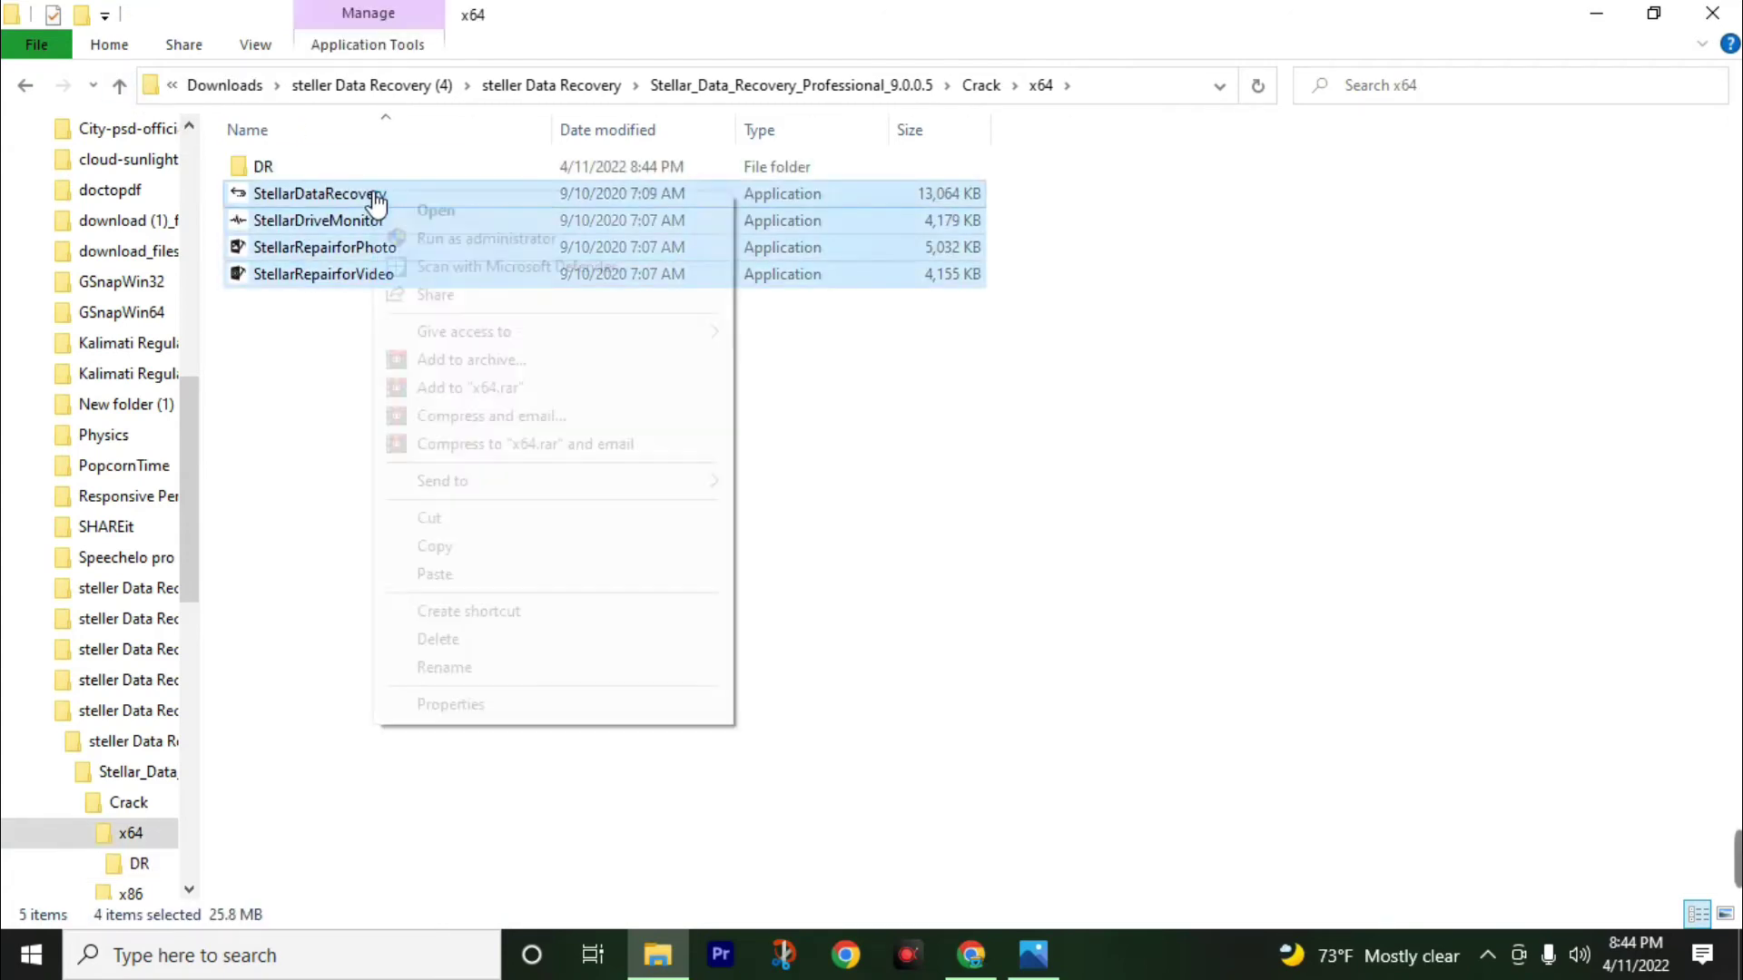
right_click(376, 200)
click(455, 548)
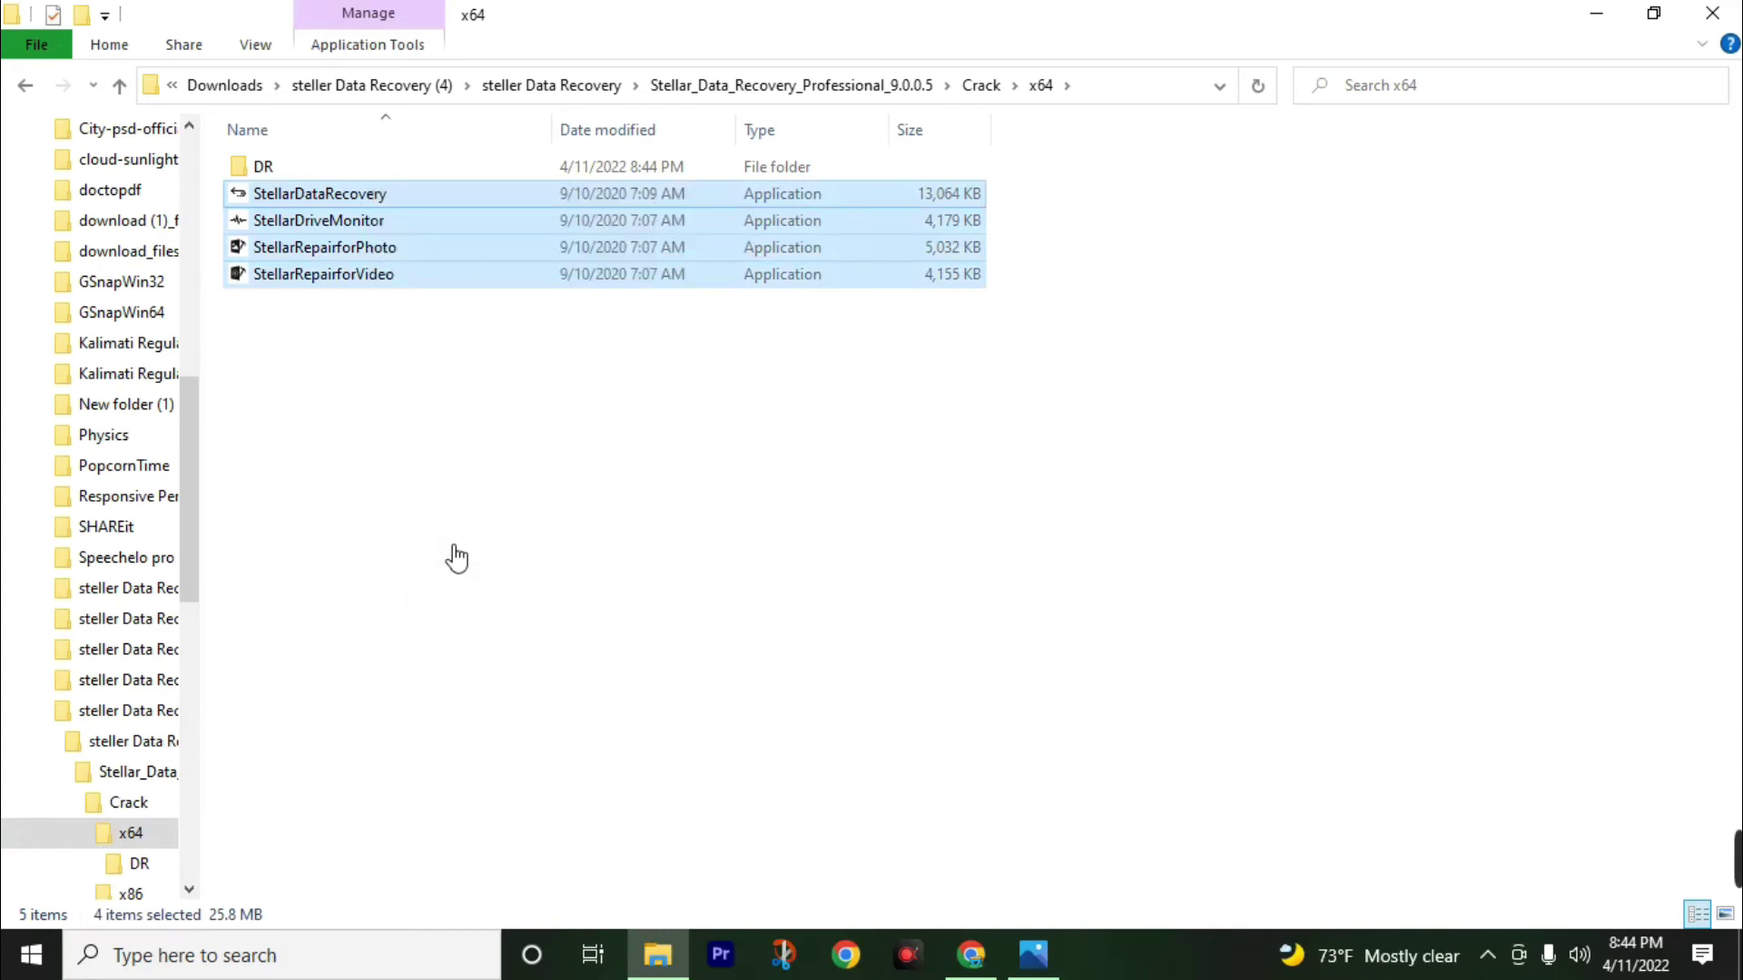
click(1587, 24)
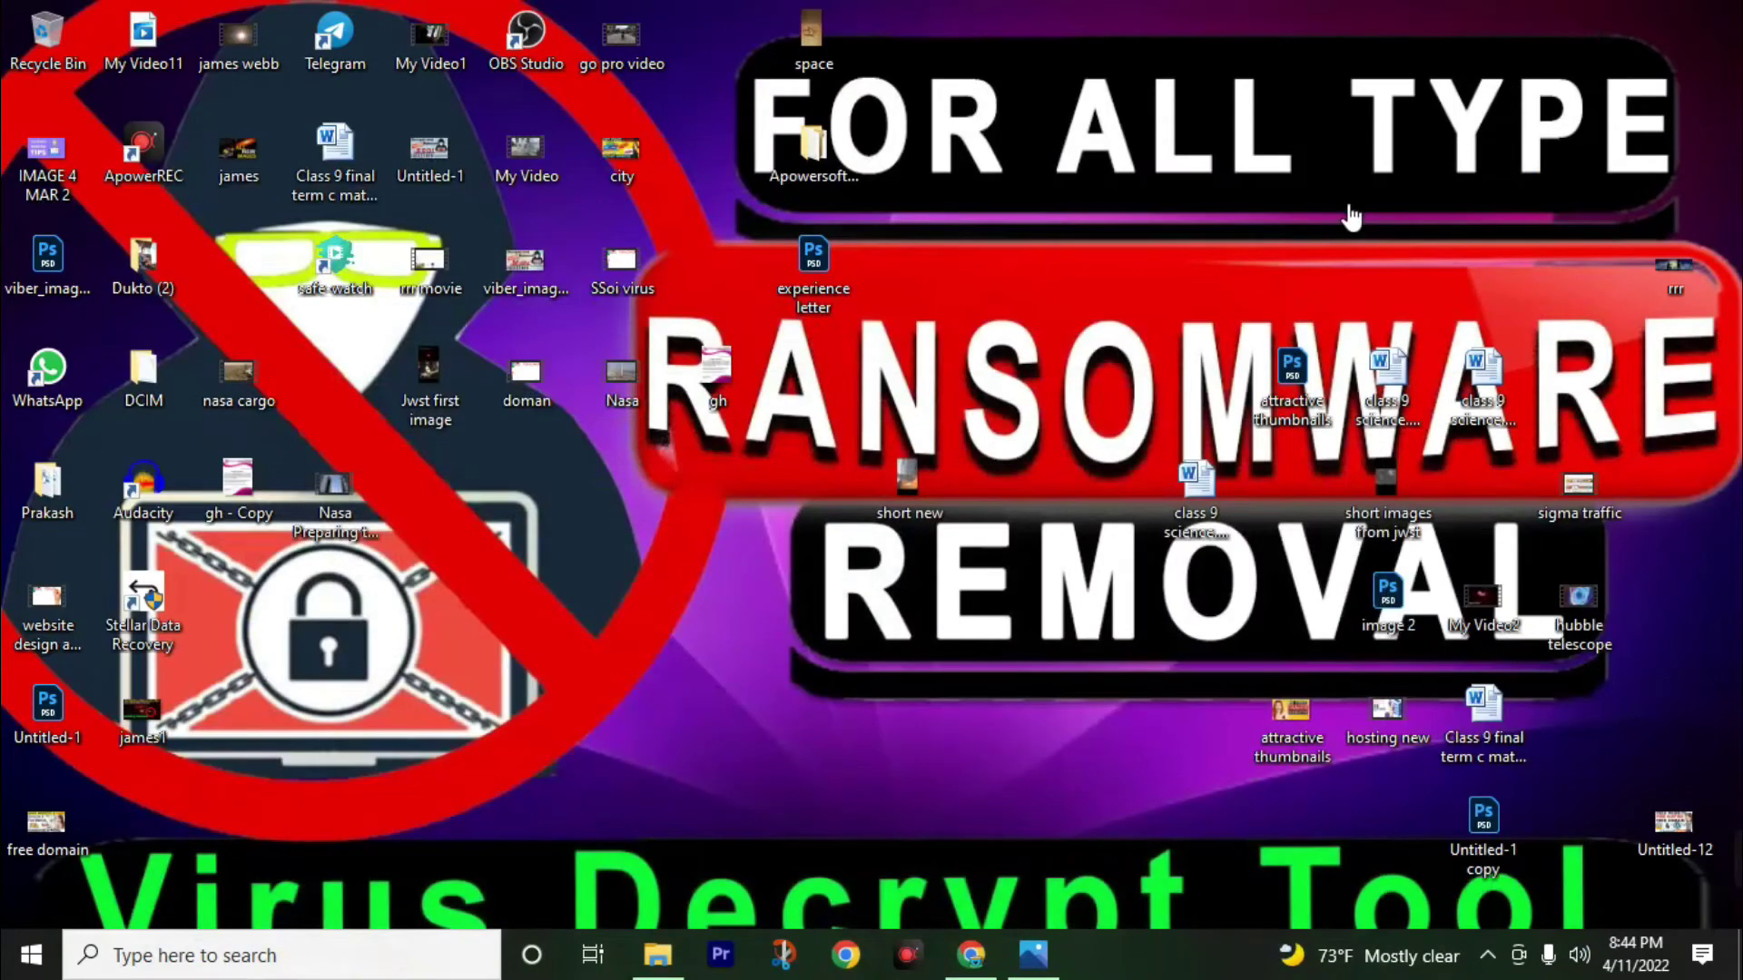
Paste the four applications into the program's DR folder, replacing existing files with administrator permission.
right_click(154, 601)
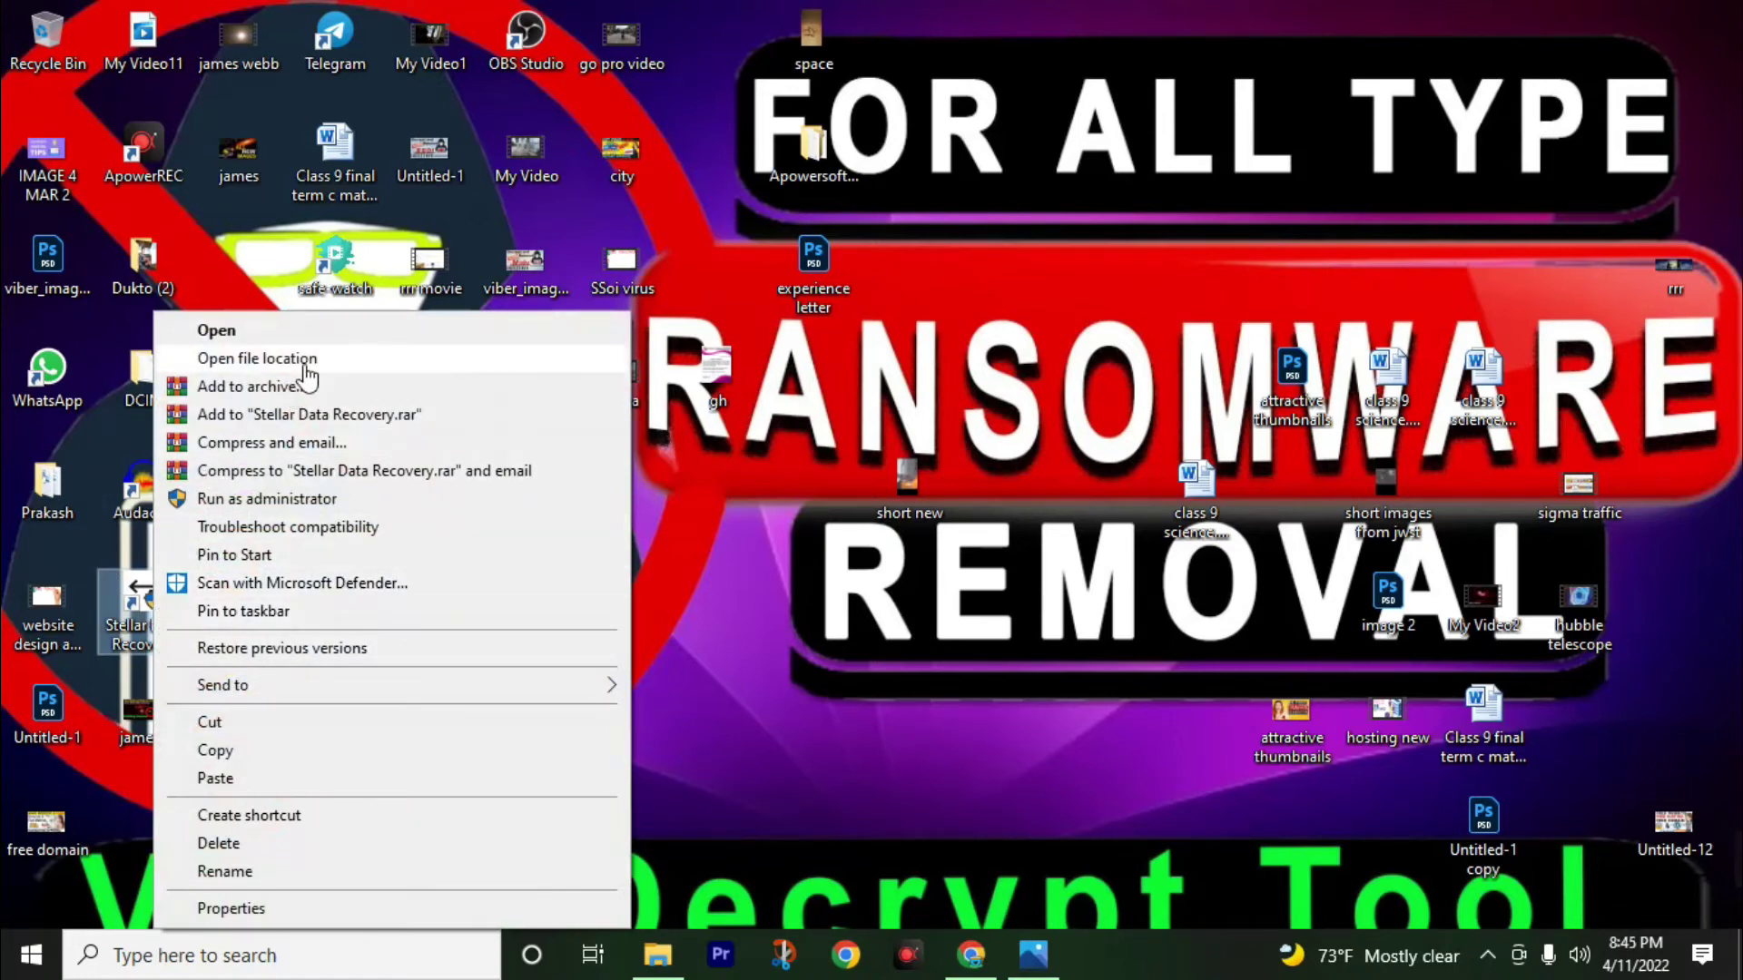
click(305, 364)
right_click(1119, 309)
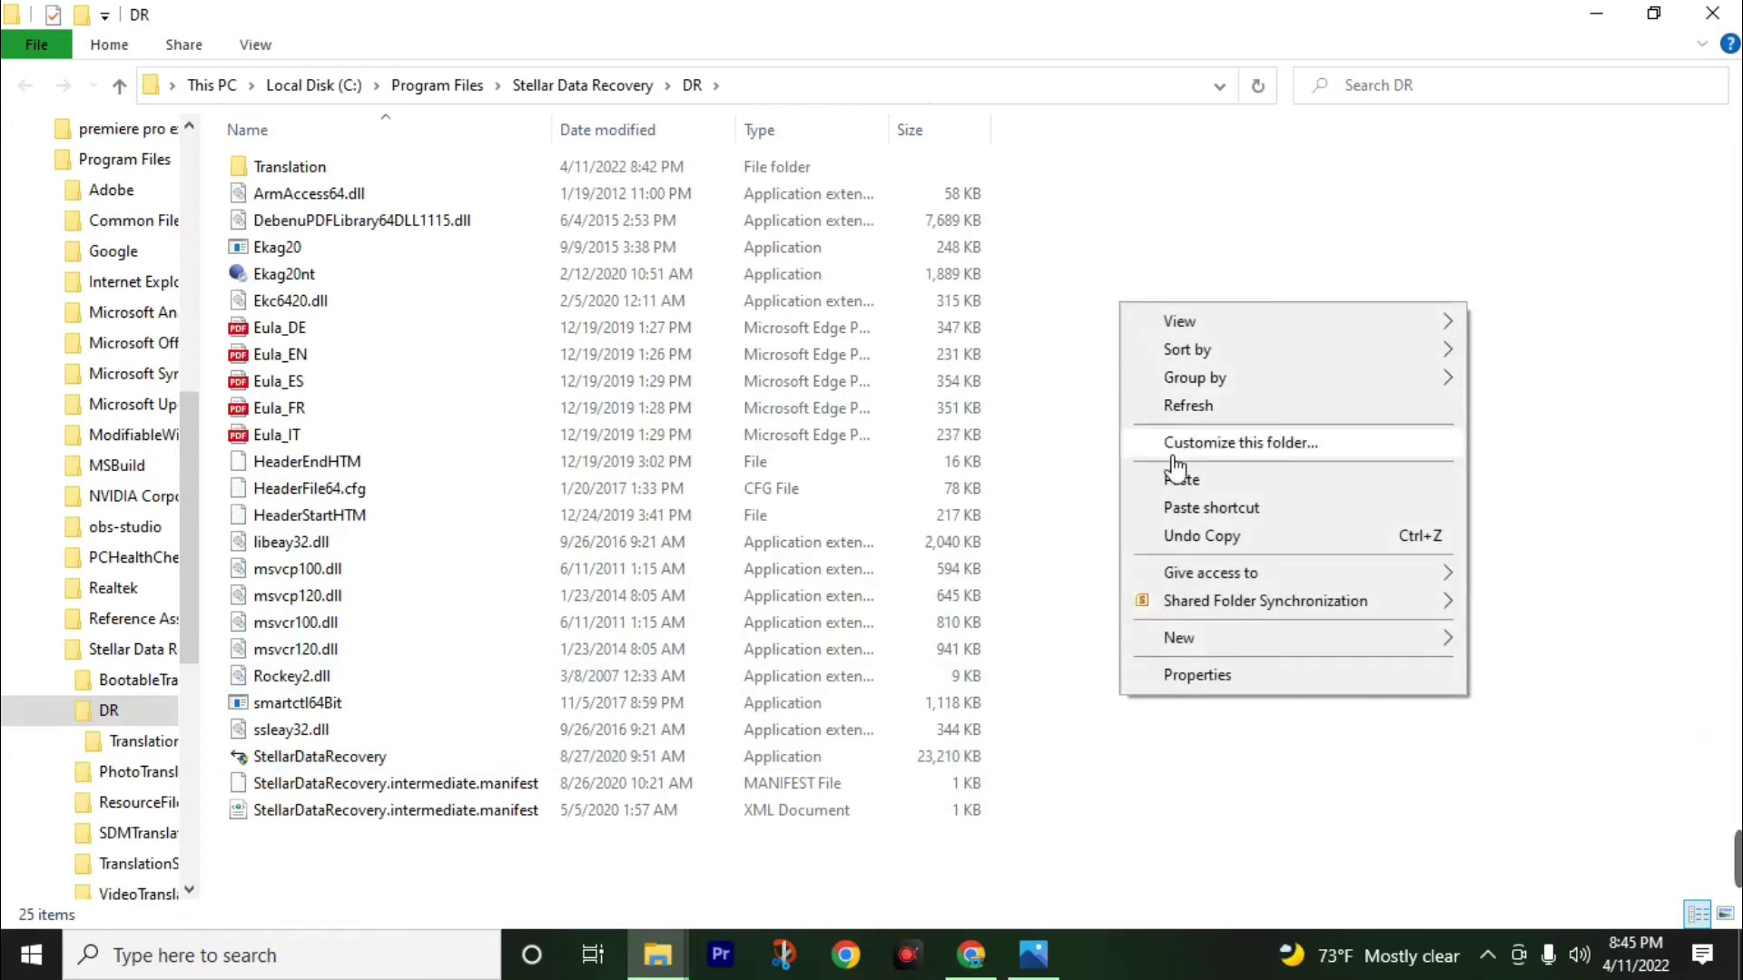
click(1178, 480)
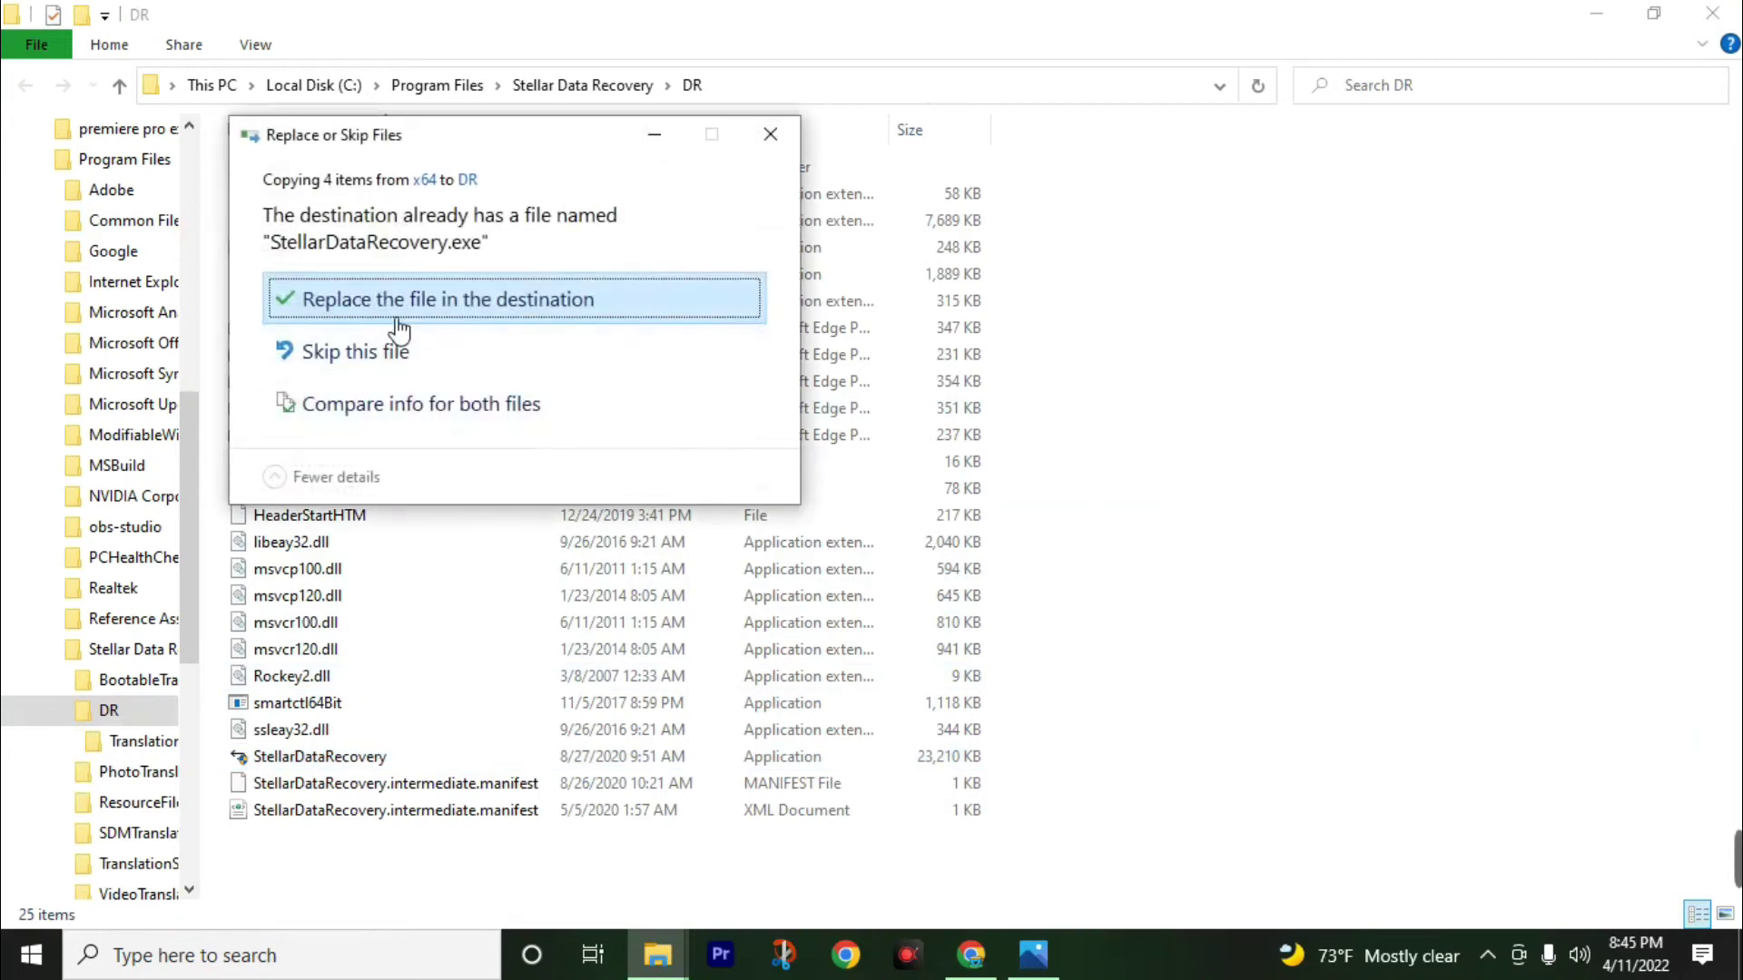
click(370, 315)
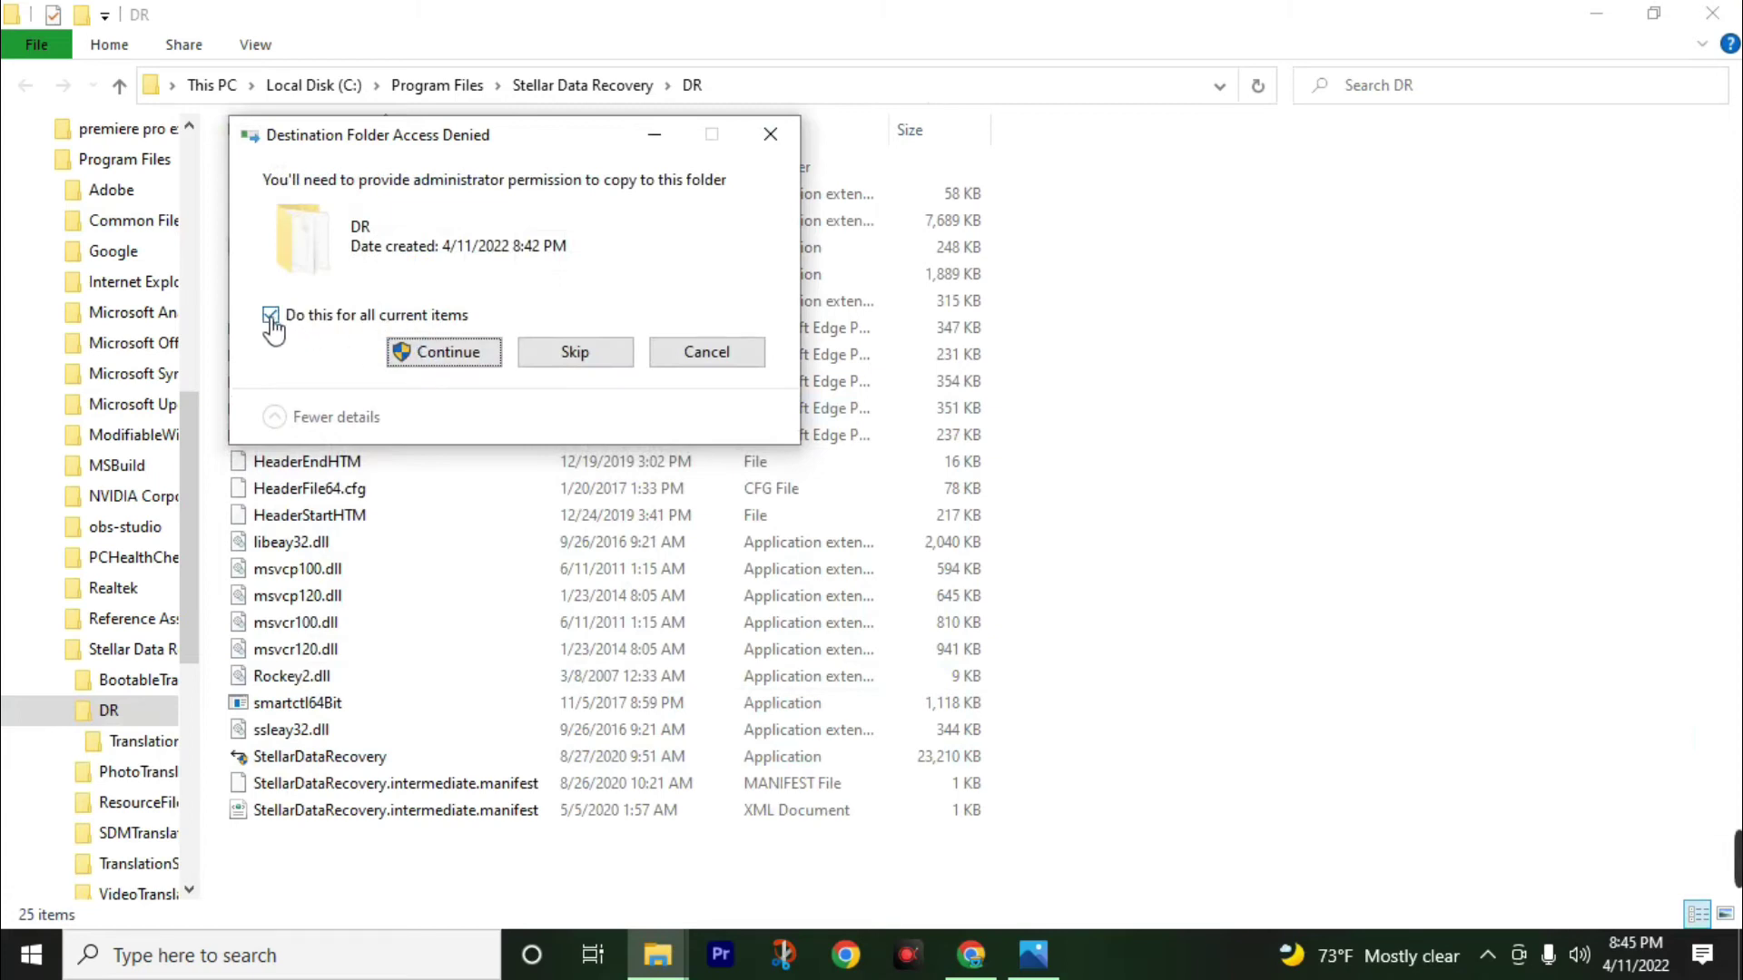
click(439, 352)
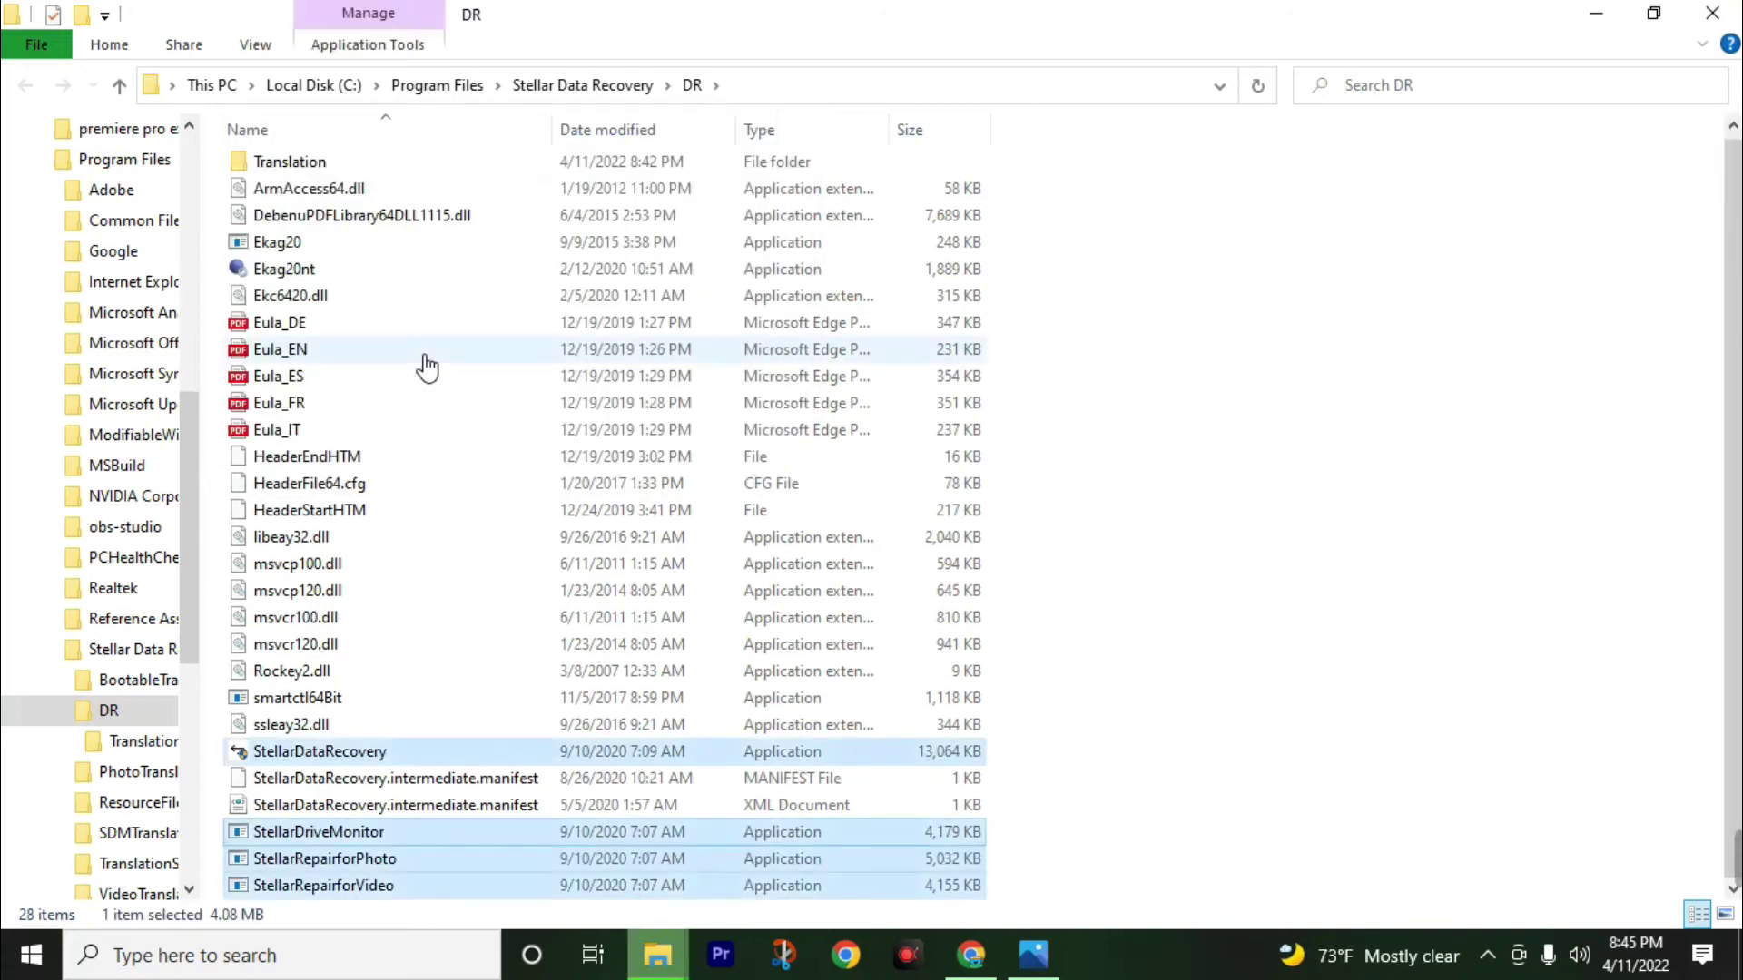
click(1711, 12)
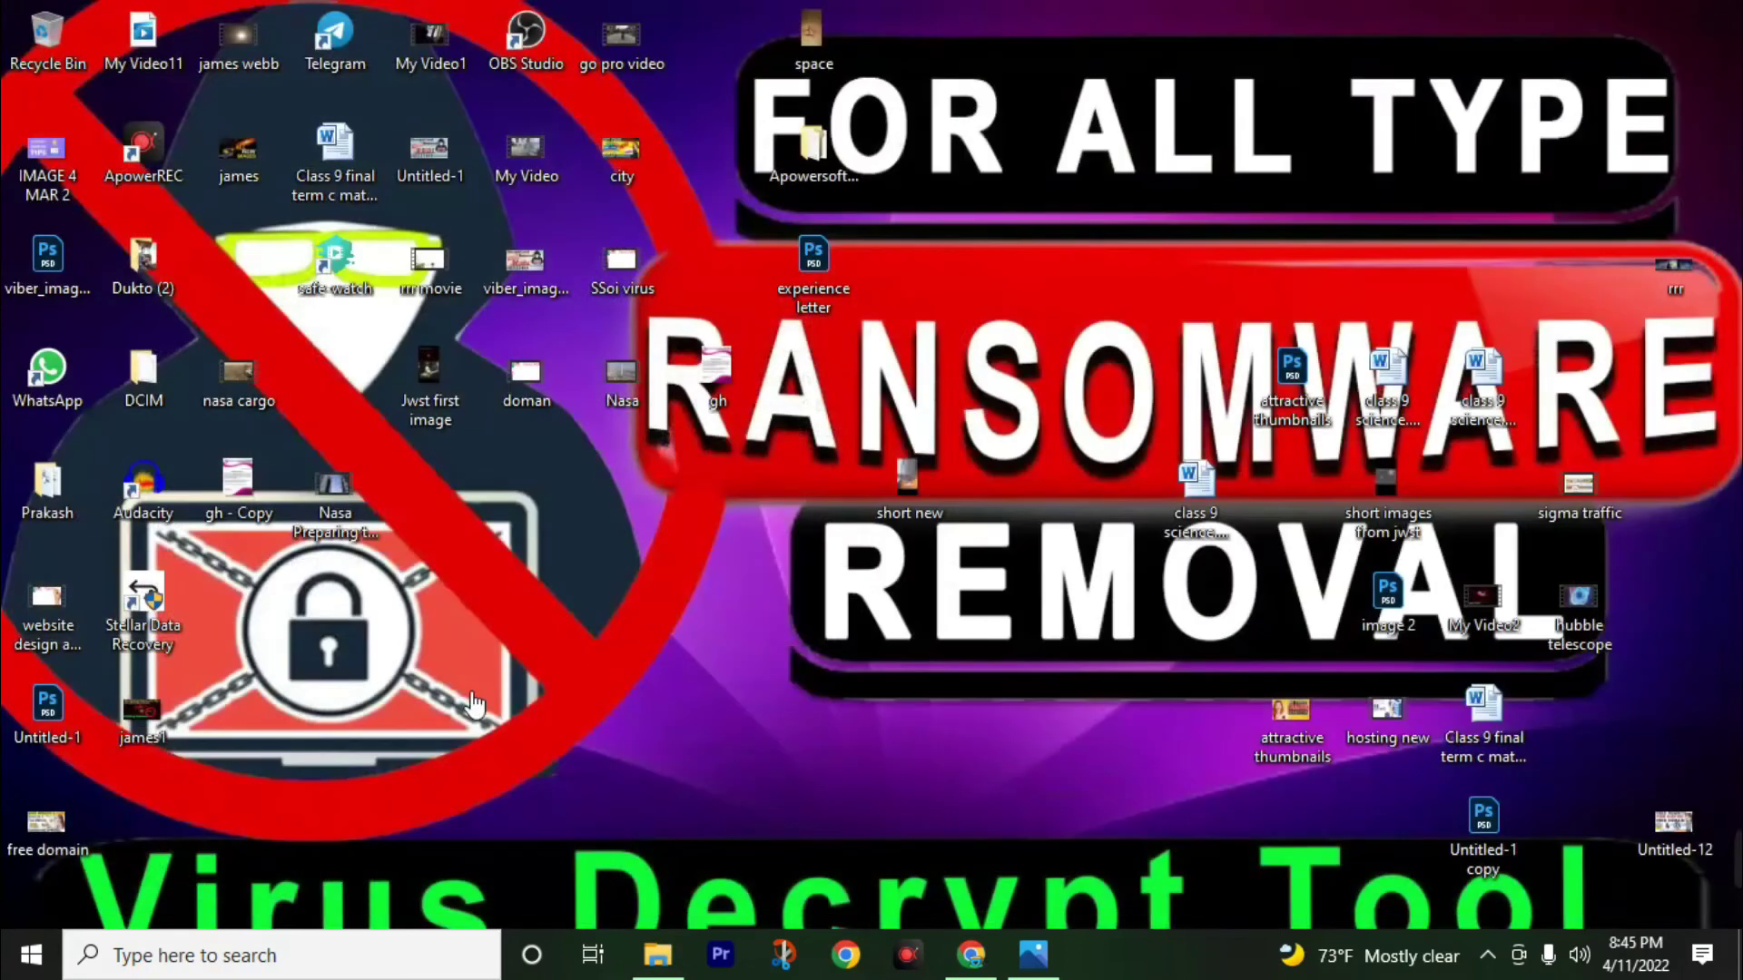
Launch Stellar Data Recovery Professional from its desktop shortcut.
click(131, 625)
double_click(131, 624)
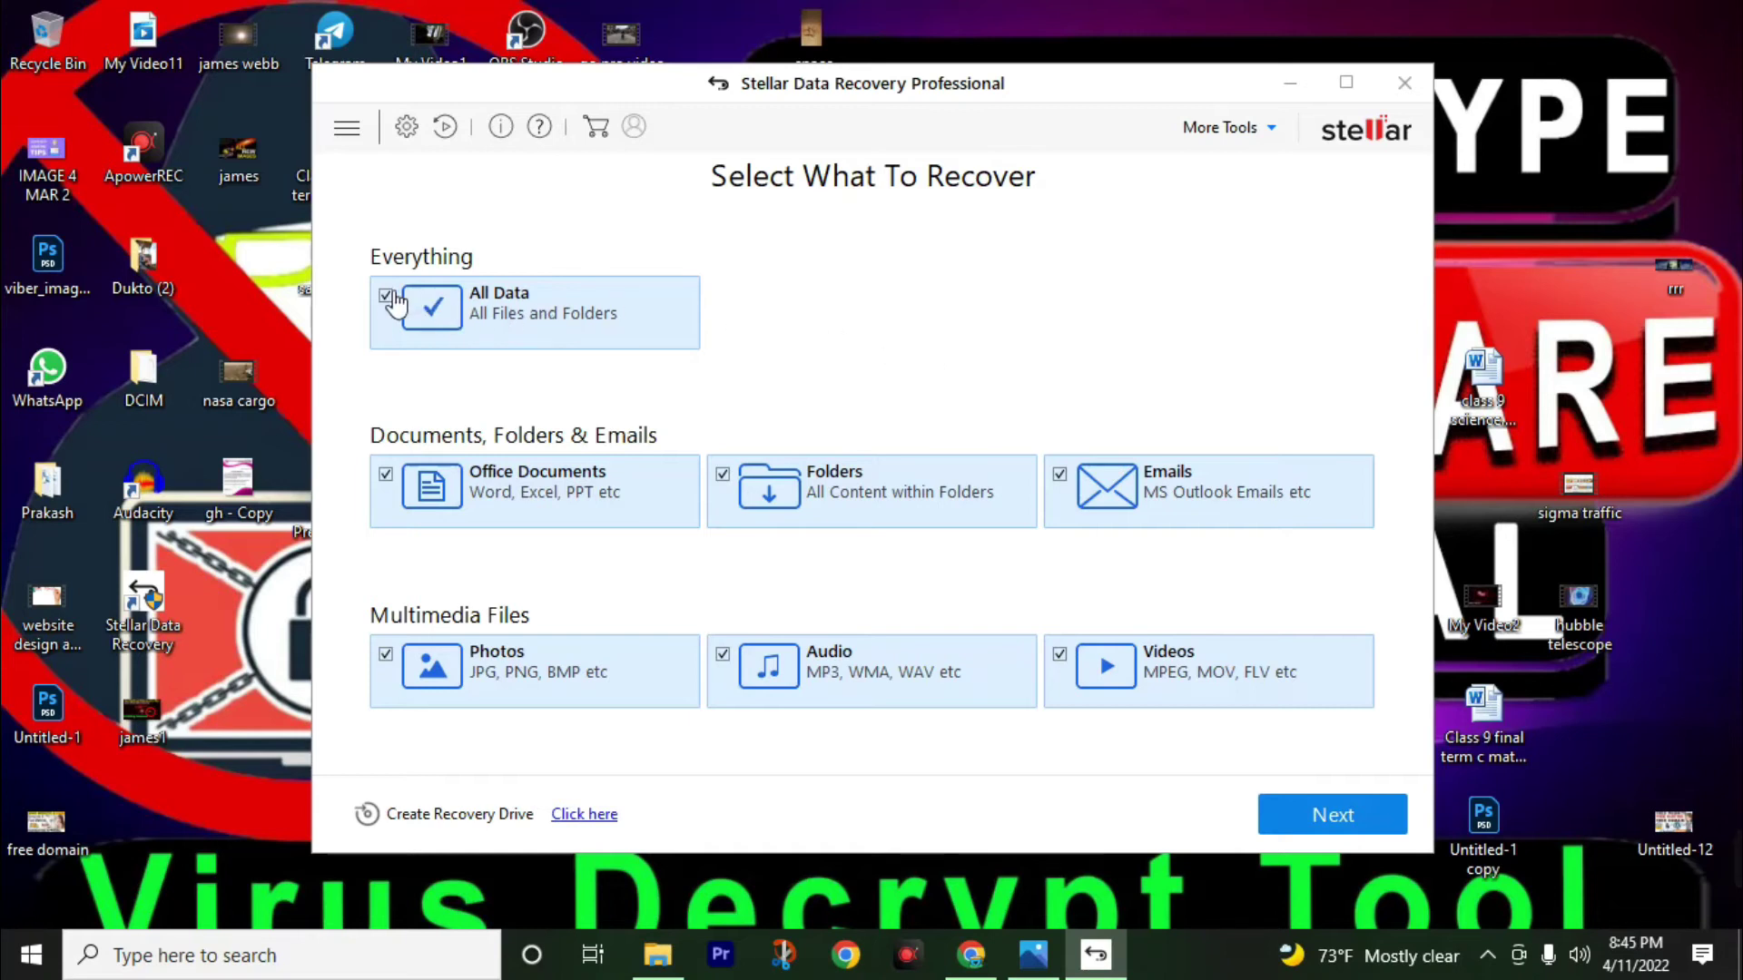
Limit the recovery file types to Photos only and continue to the Recover From screen.
click(386, 296)
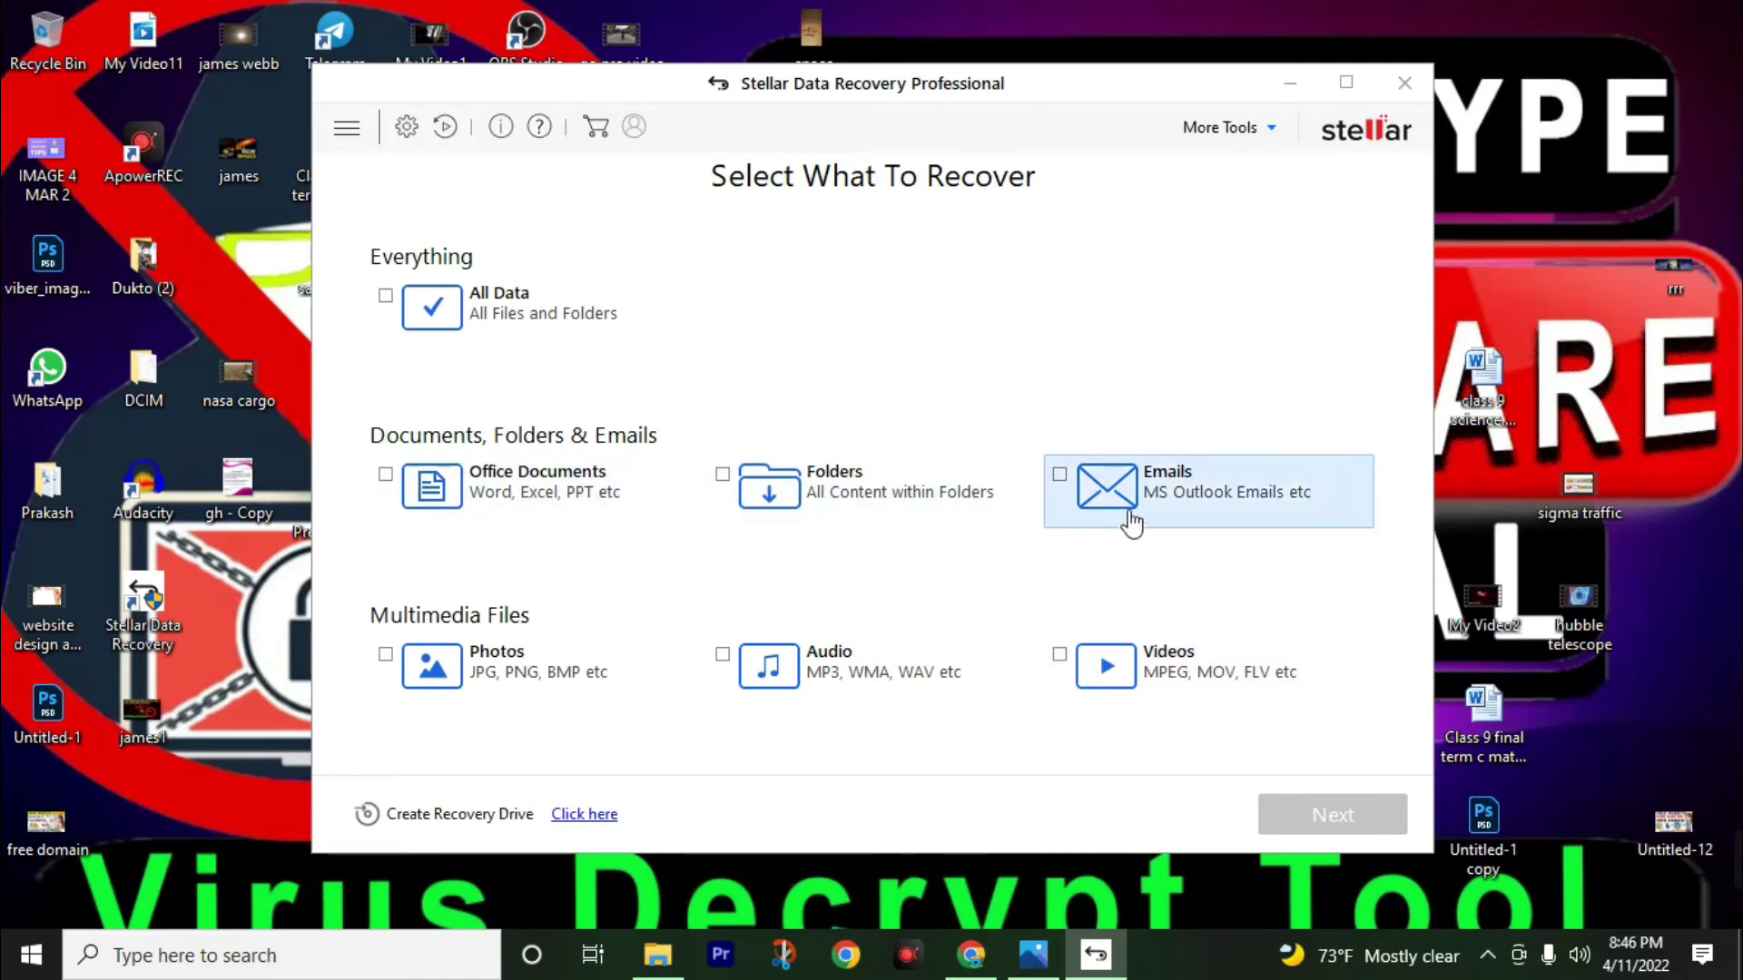
click(511, 679)
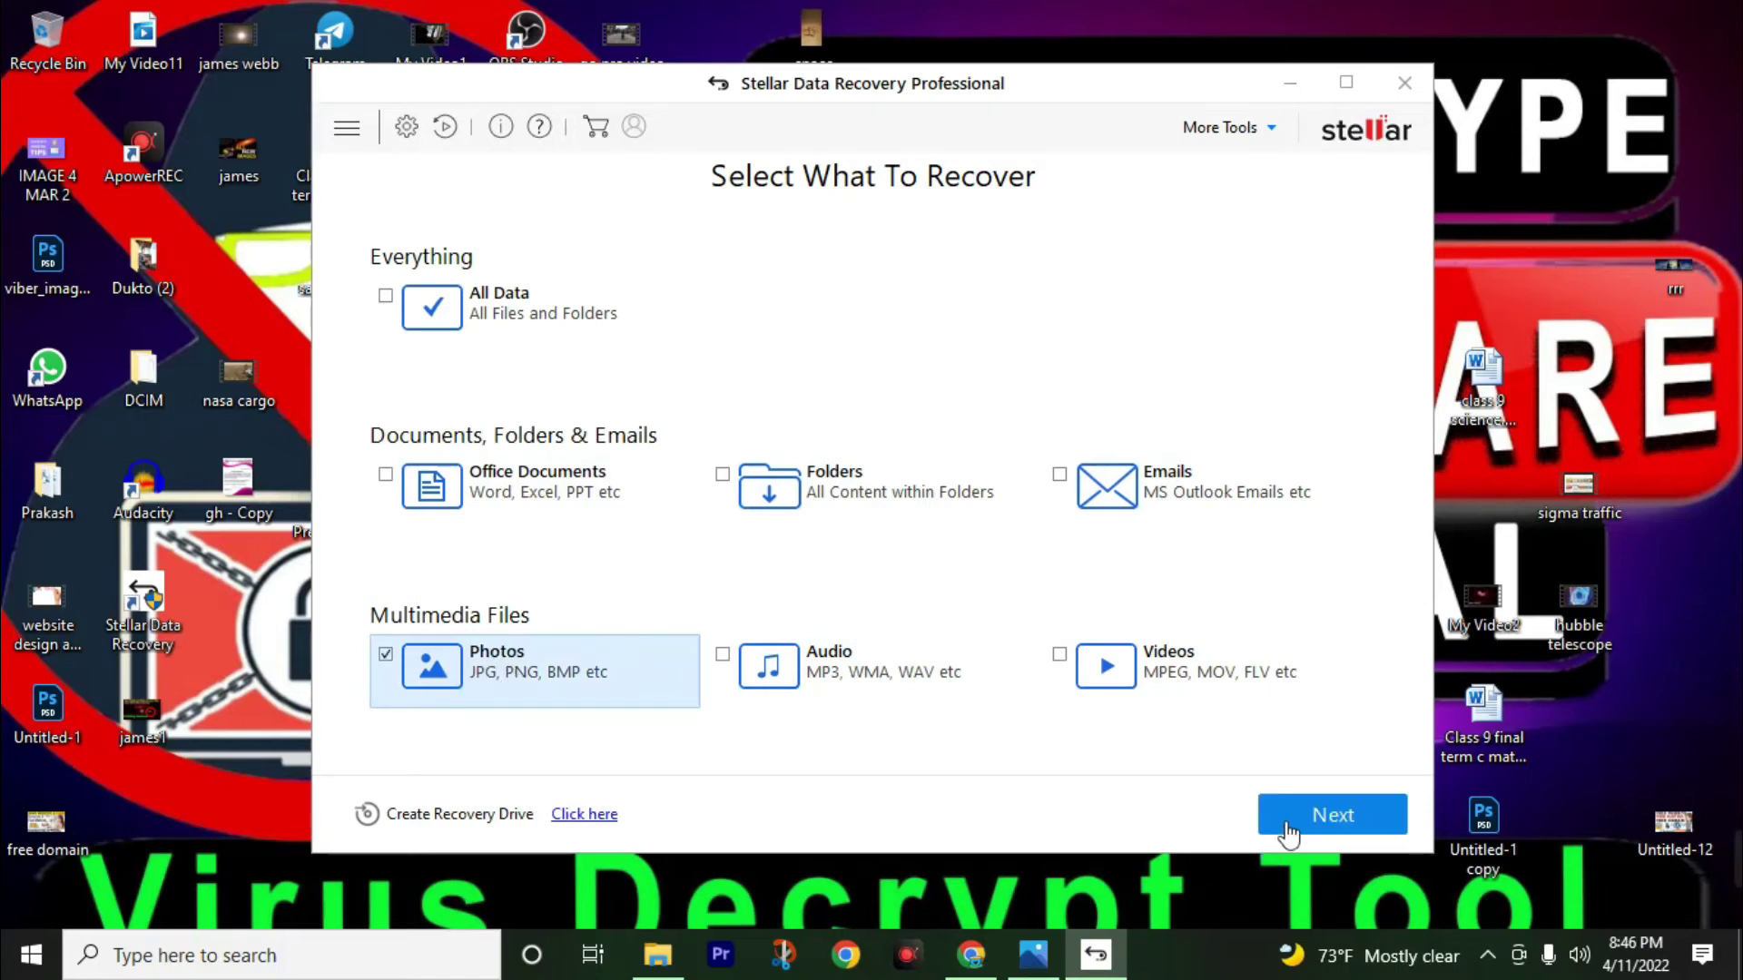
click(1291, 829)
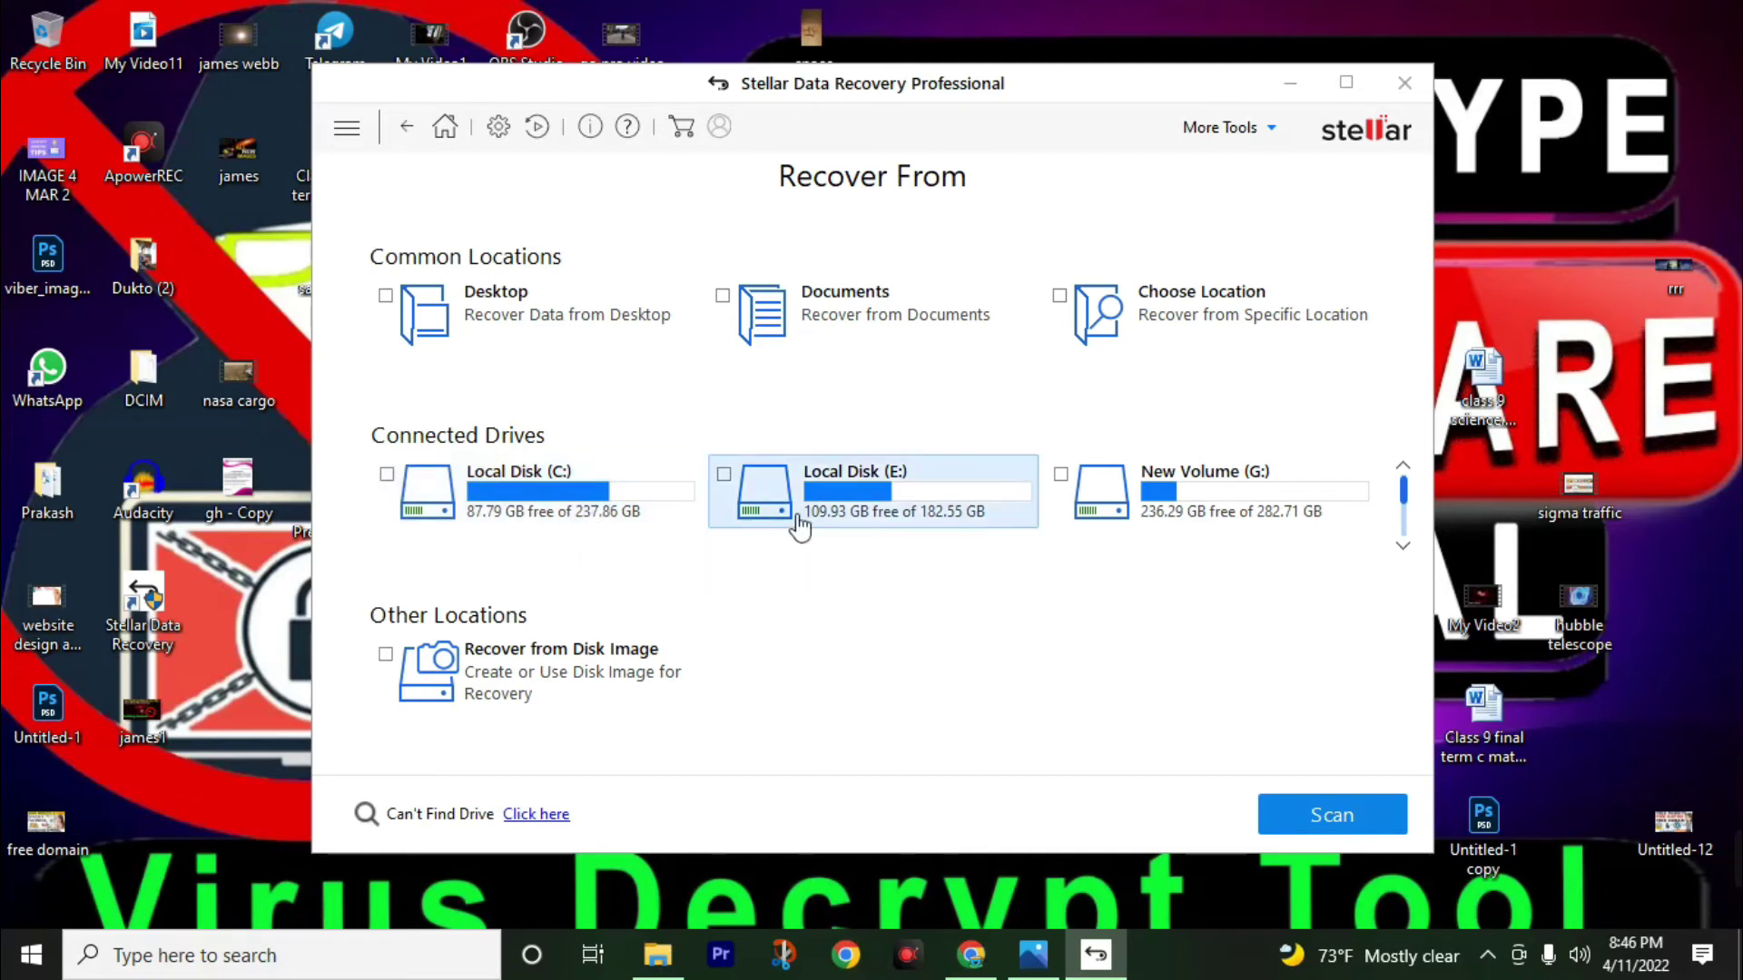
Run a Deep Scan of Local Disk (E:), which finds 6072 files in 270 folders (14.59 GB).
click(896, 516)
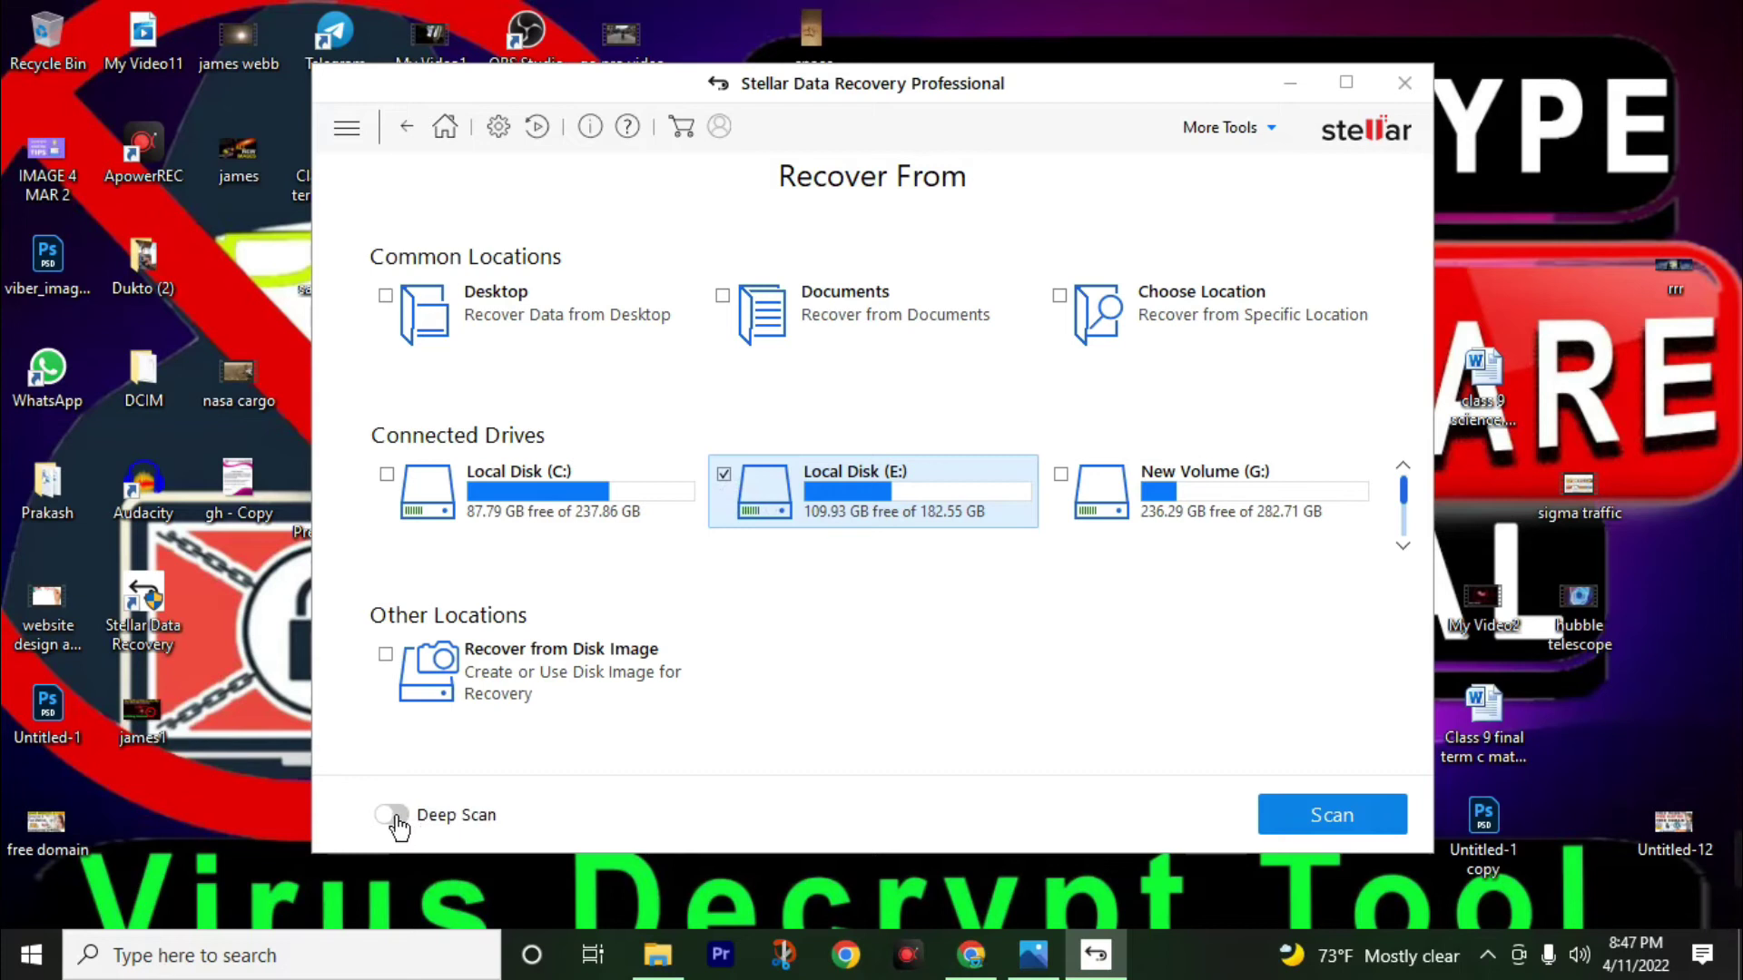
click(392, 815)
click(1330, 815)
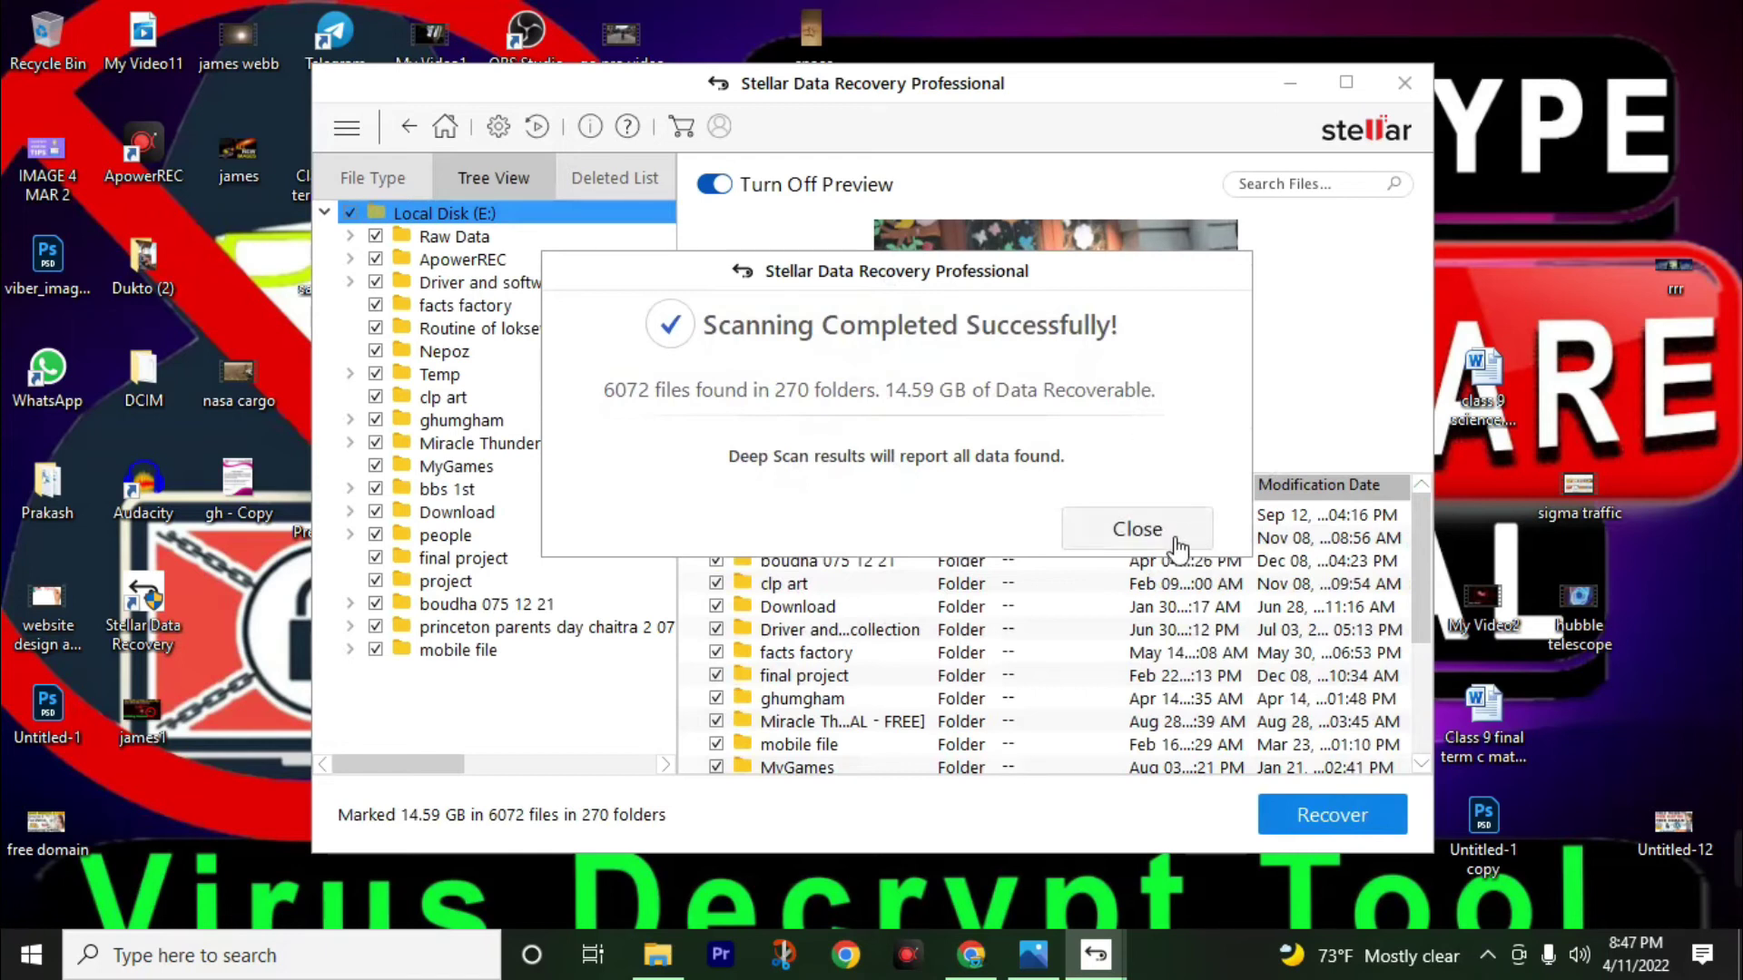
Dismiss the scan summary and unmark every file found on Local Disk (E:).
click(1178, 547)
click(414, 238)
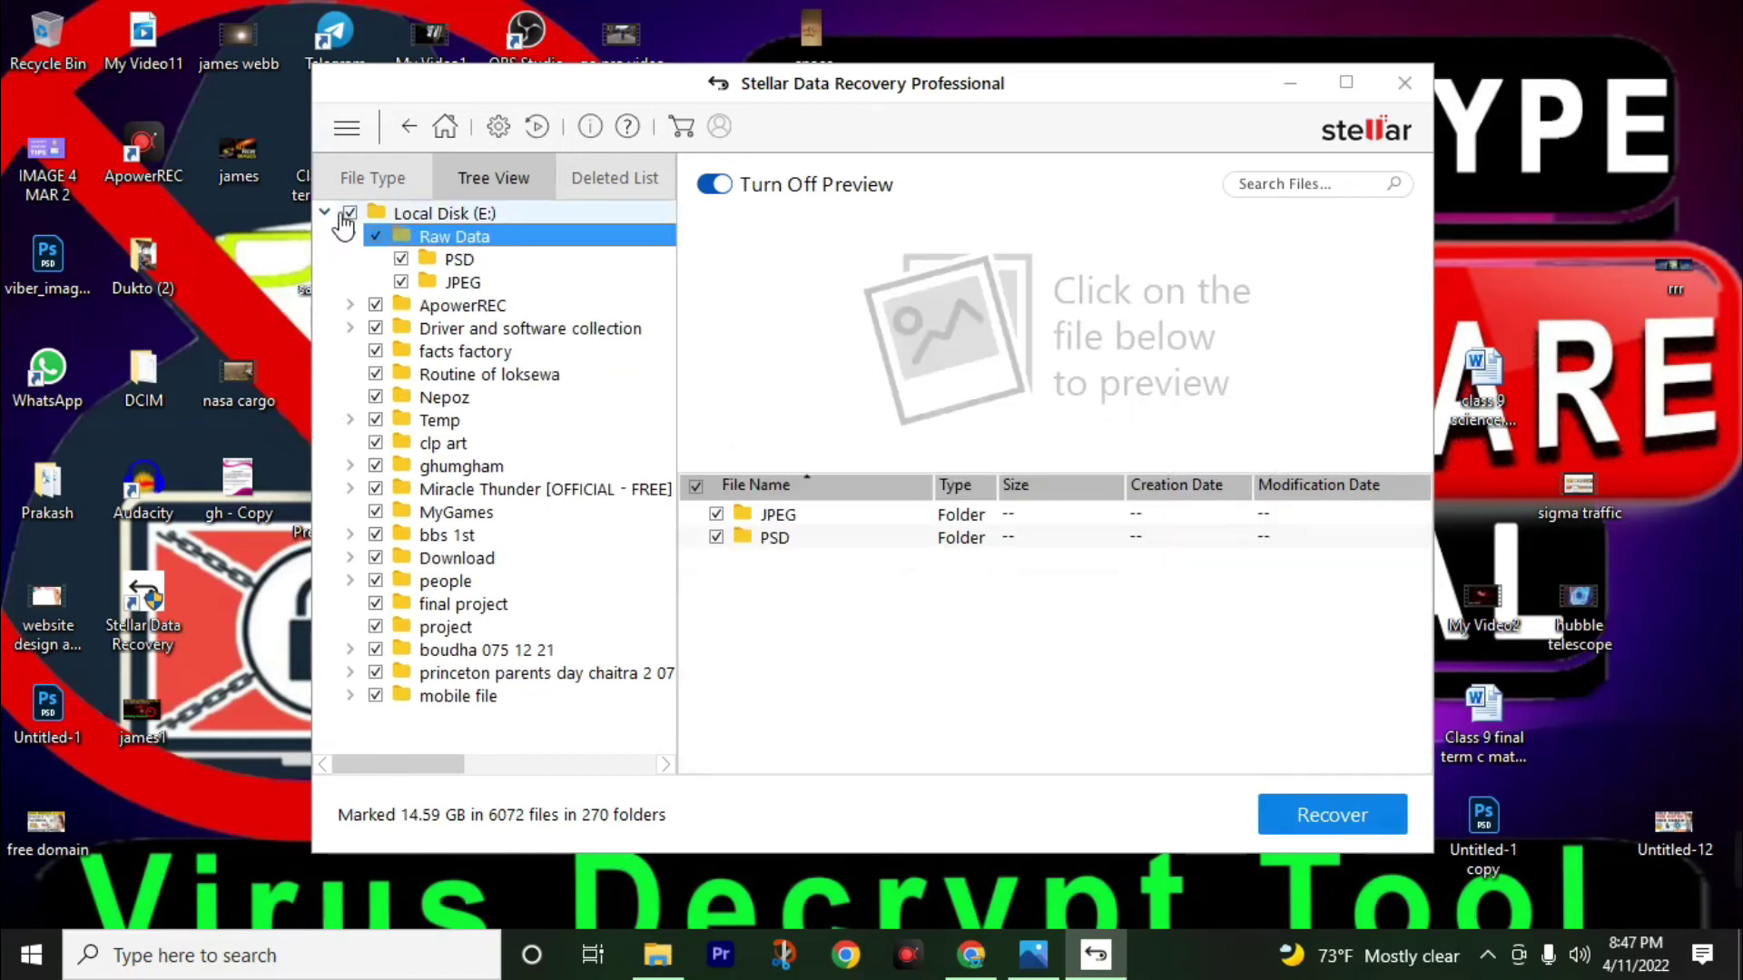
click(352, 215)
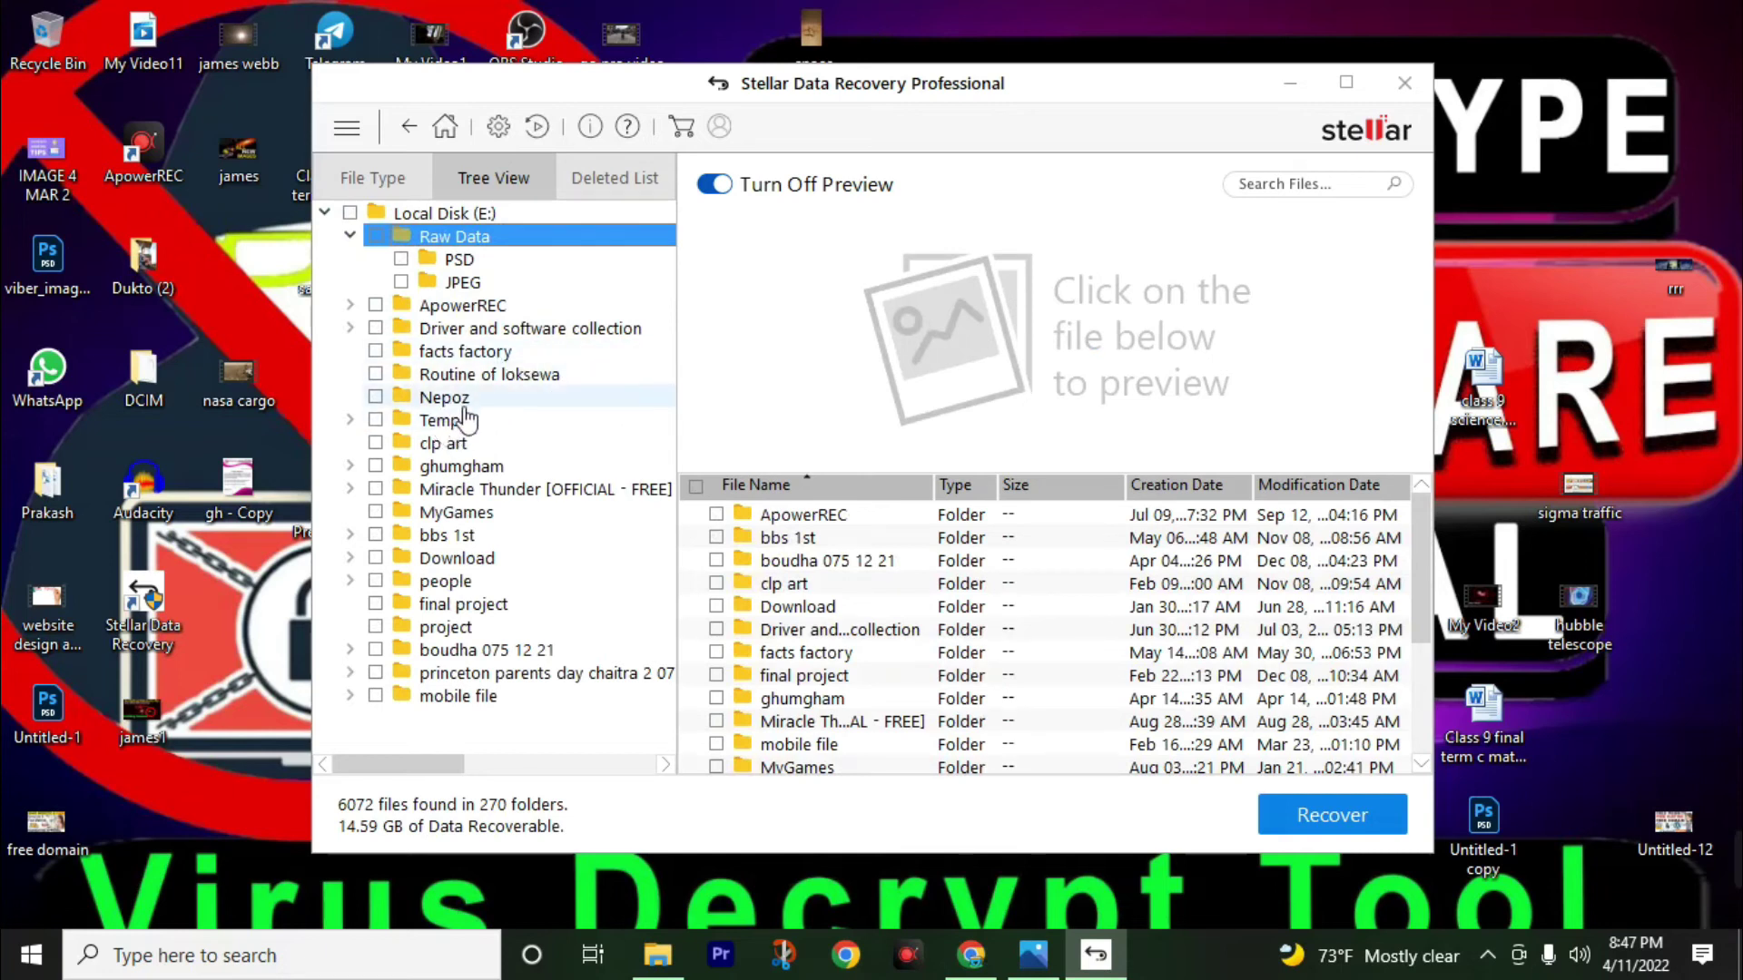
Mark only the first three photos in the Nepoz folder (580.23 KB) for recovery.
click(460, 400)
click(716, 514)
click(716, 537)
click(716, 561)
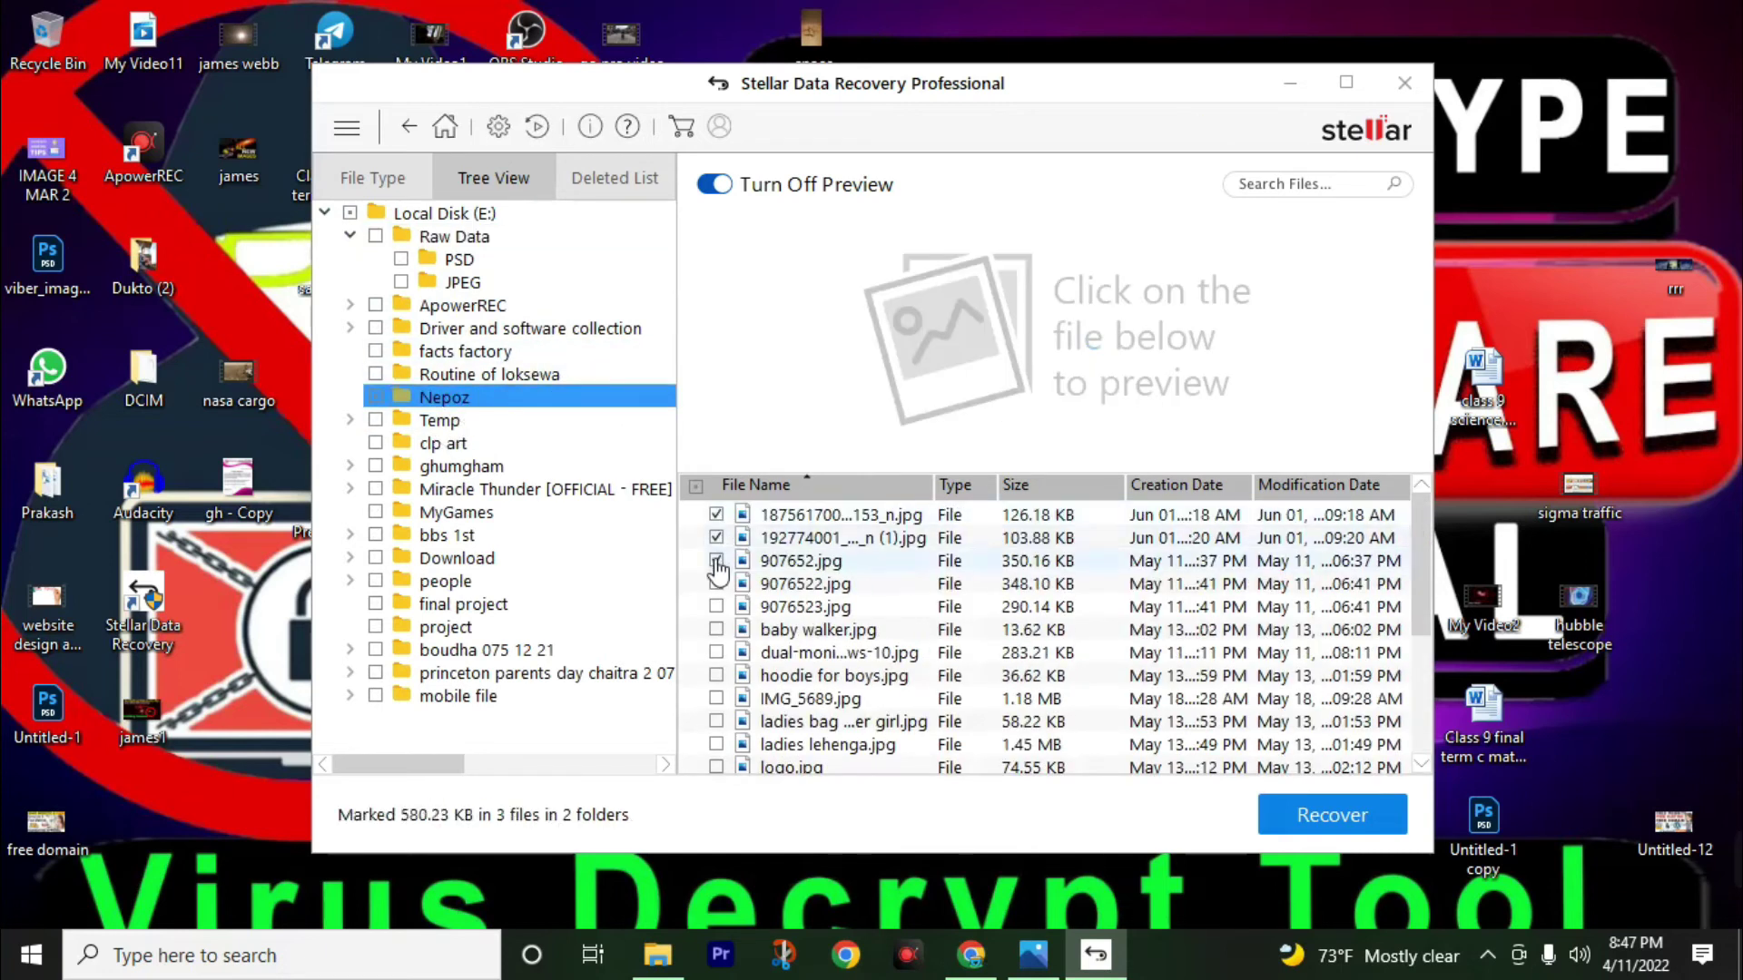
click(1330, 817)
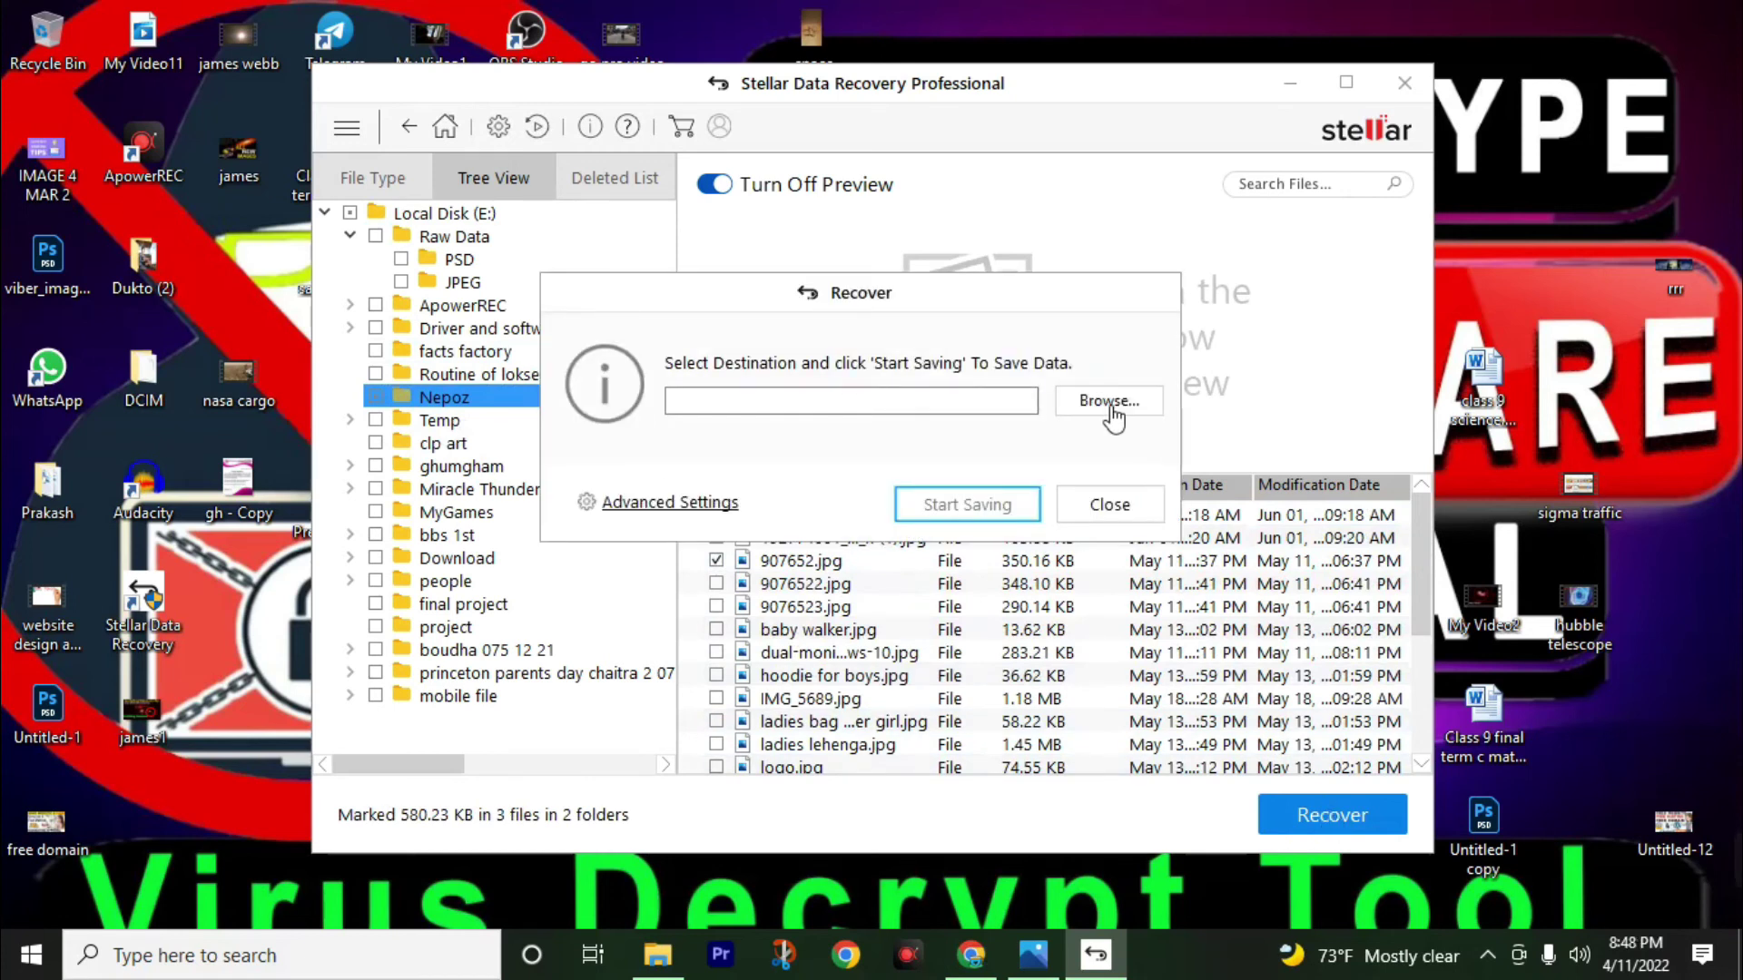
Choose G:\#Root on New Volume (G:) as the destination and save the three photos there.
click(1109, 402)
scroll(642, 626, down, 2)
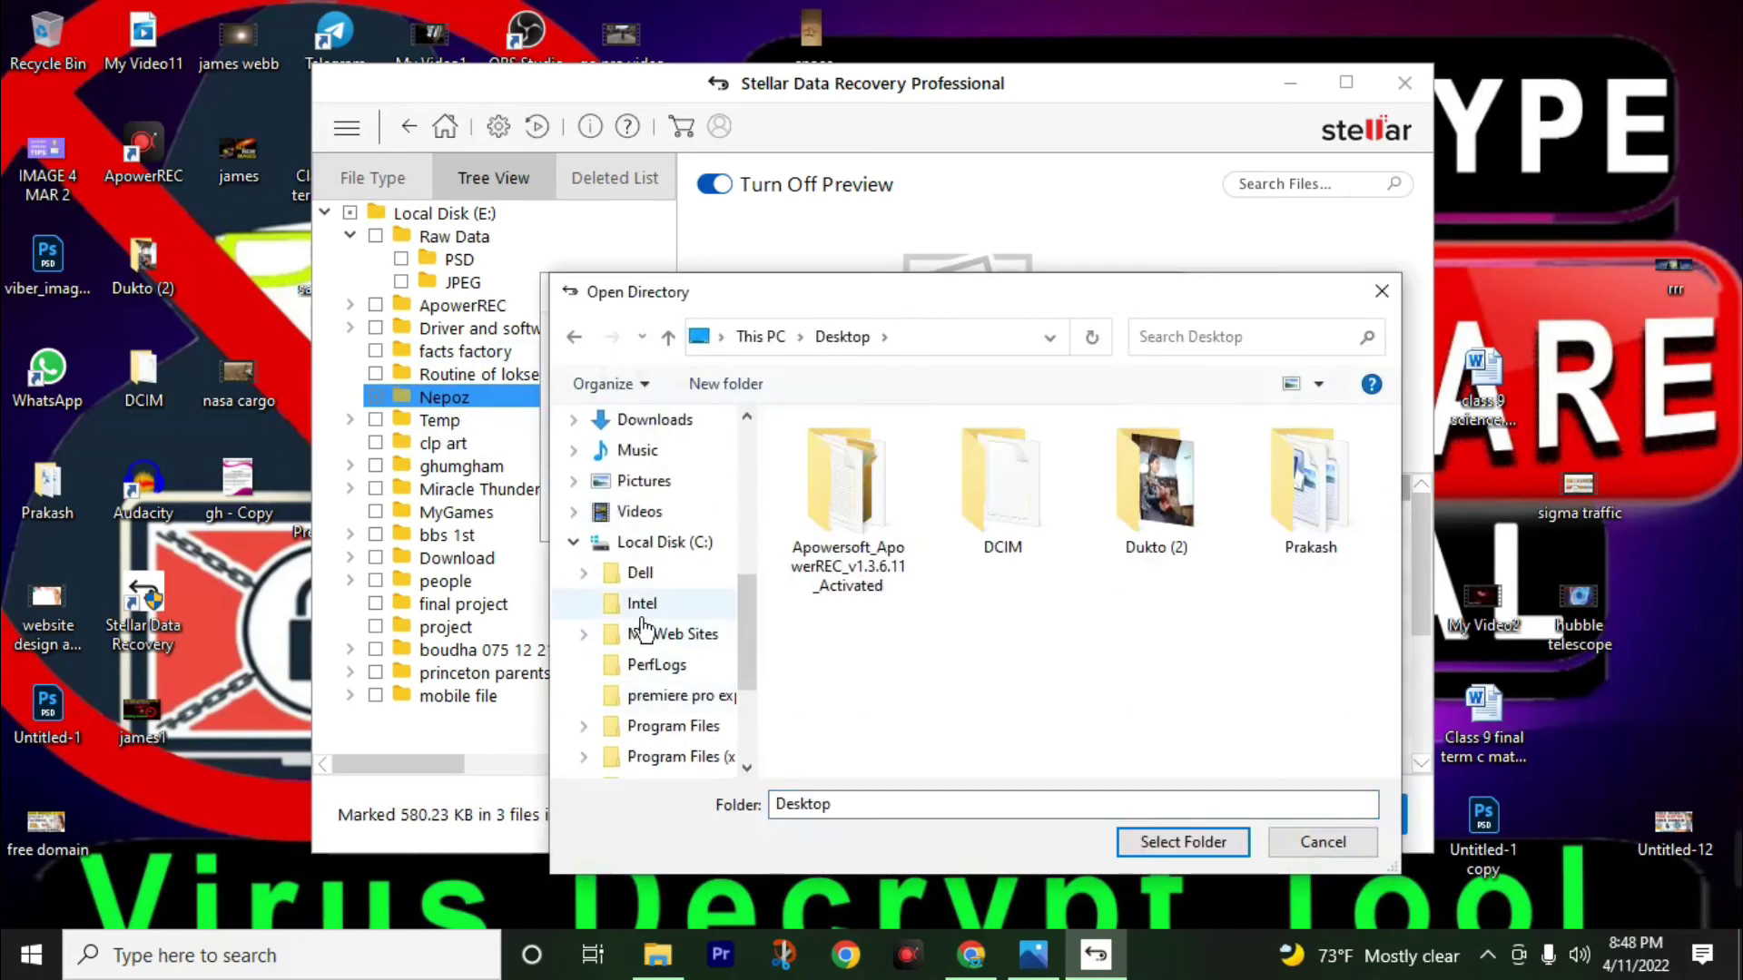
click(574, 542)
scroll(626, 445, up, 1)
click(628, 429)
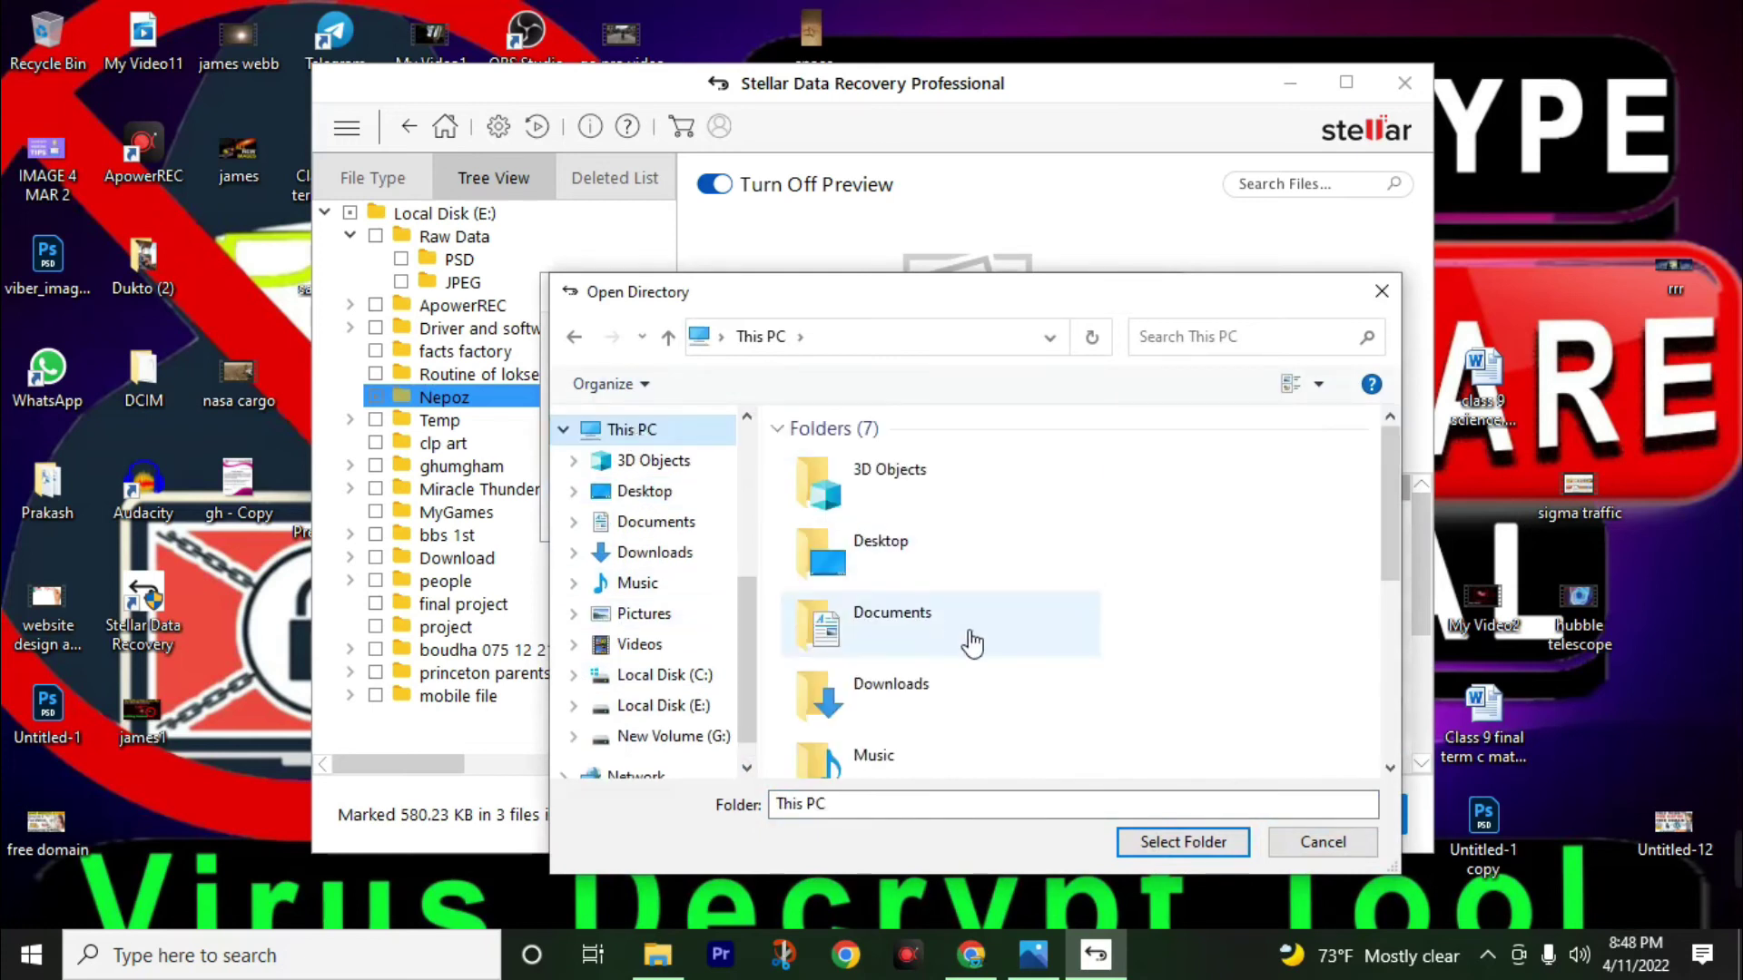
scroll(972, 642, down, 5)
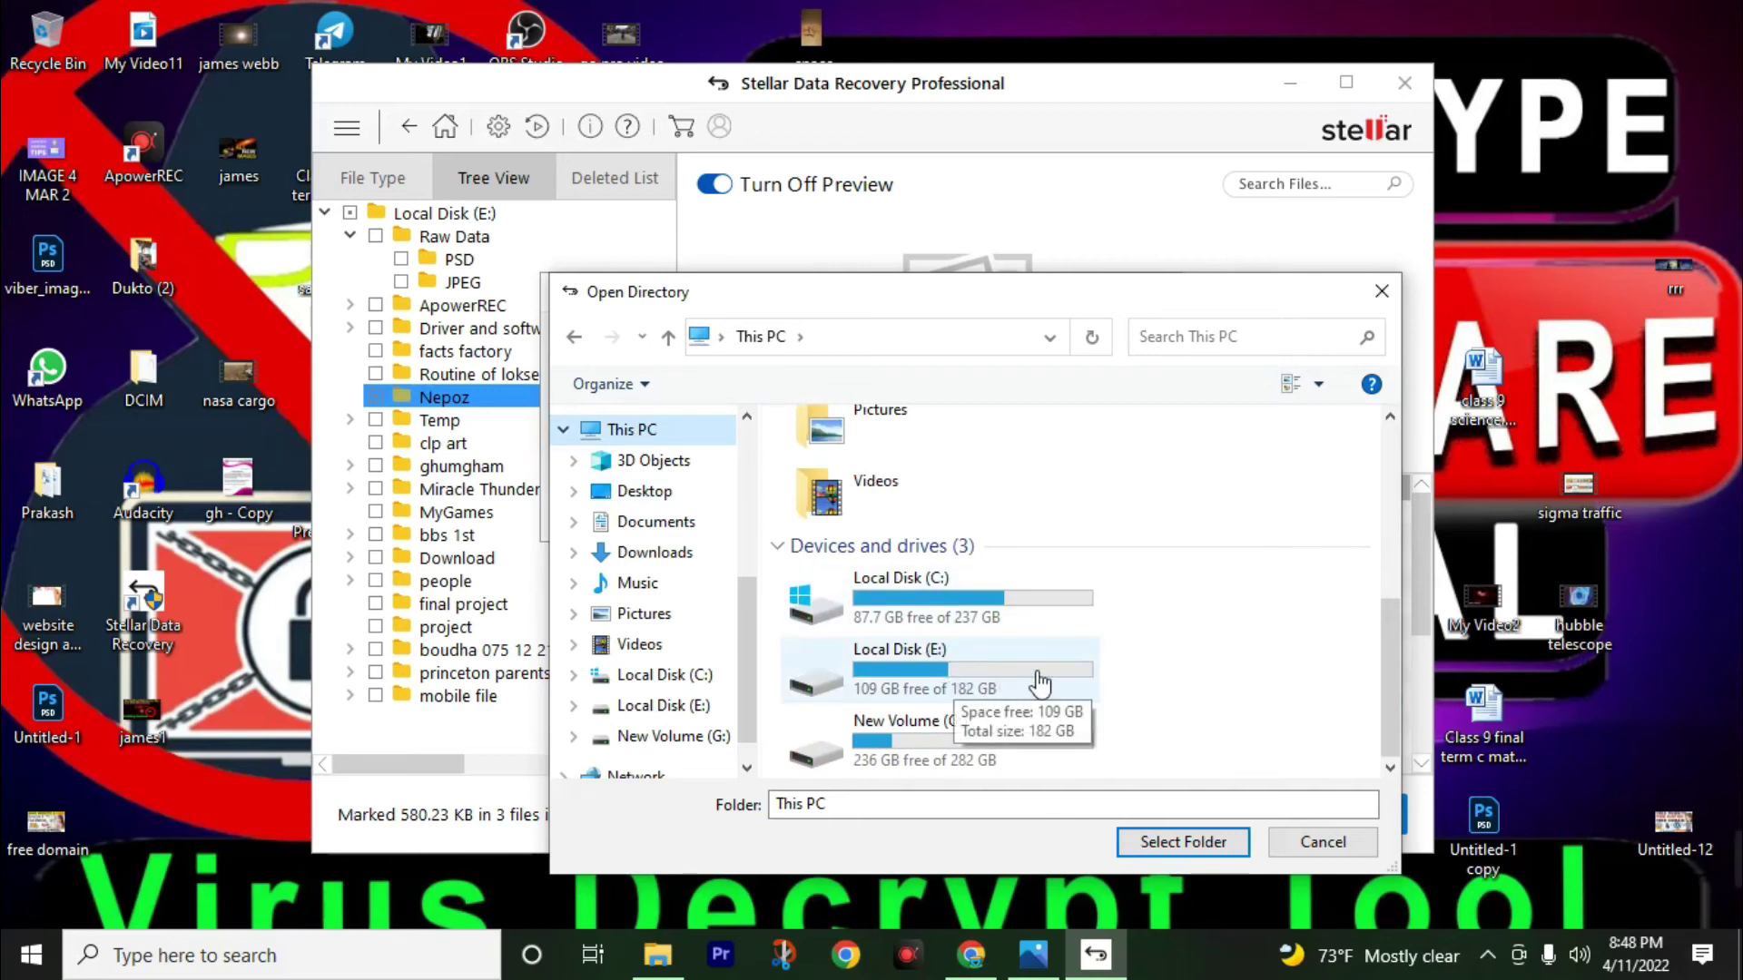
click(998, 759)
double_click(1019, 756)
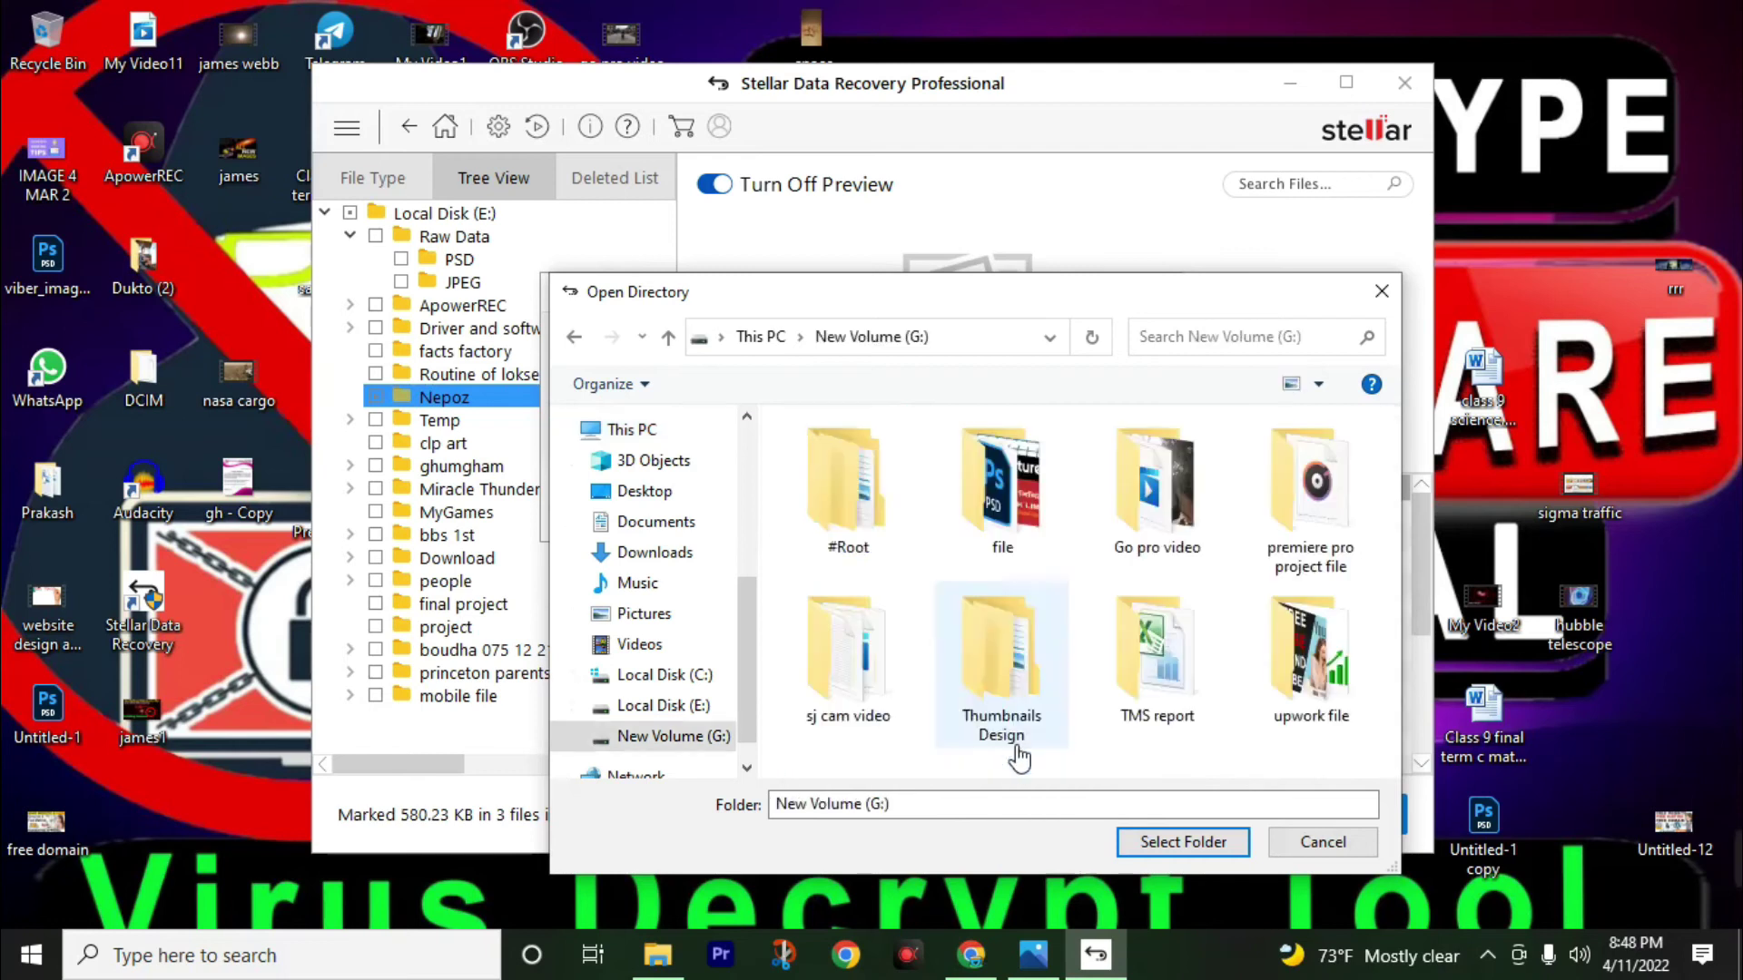
click(885, 549)
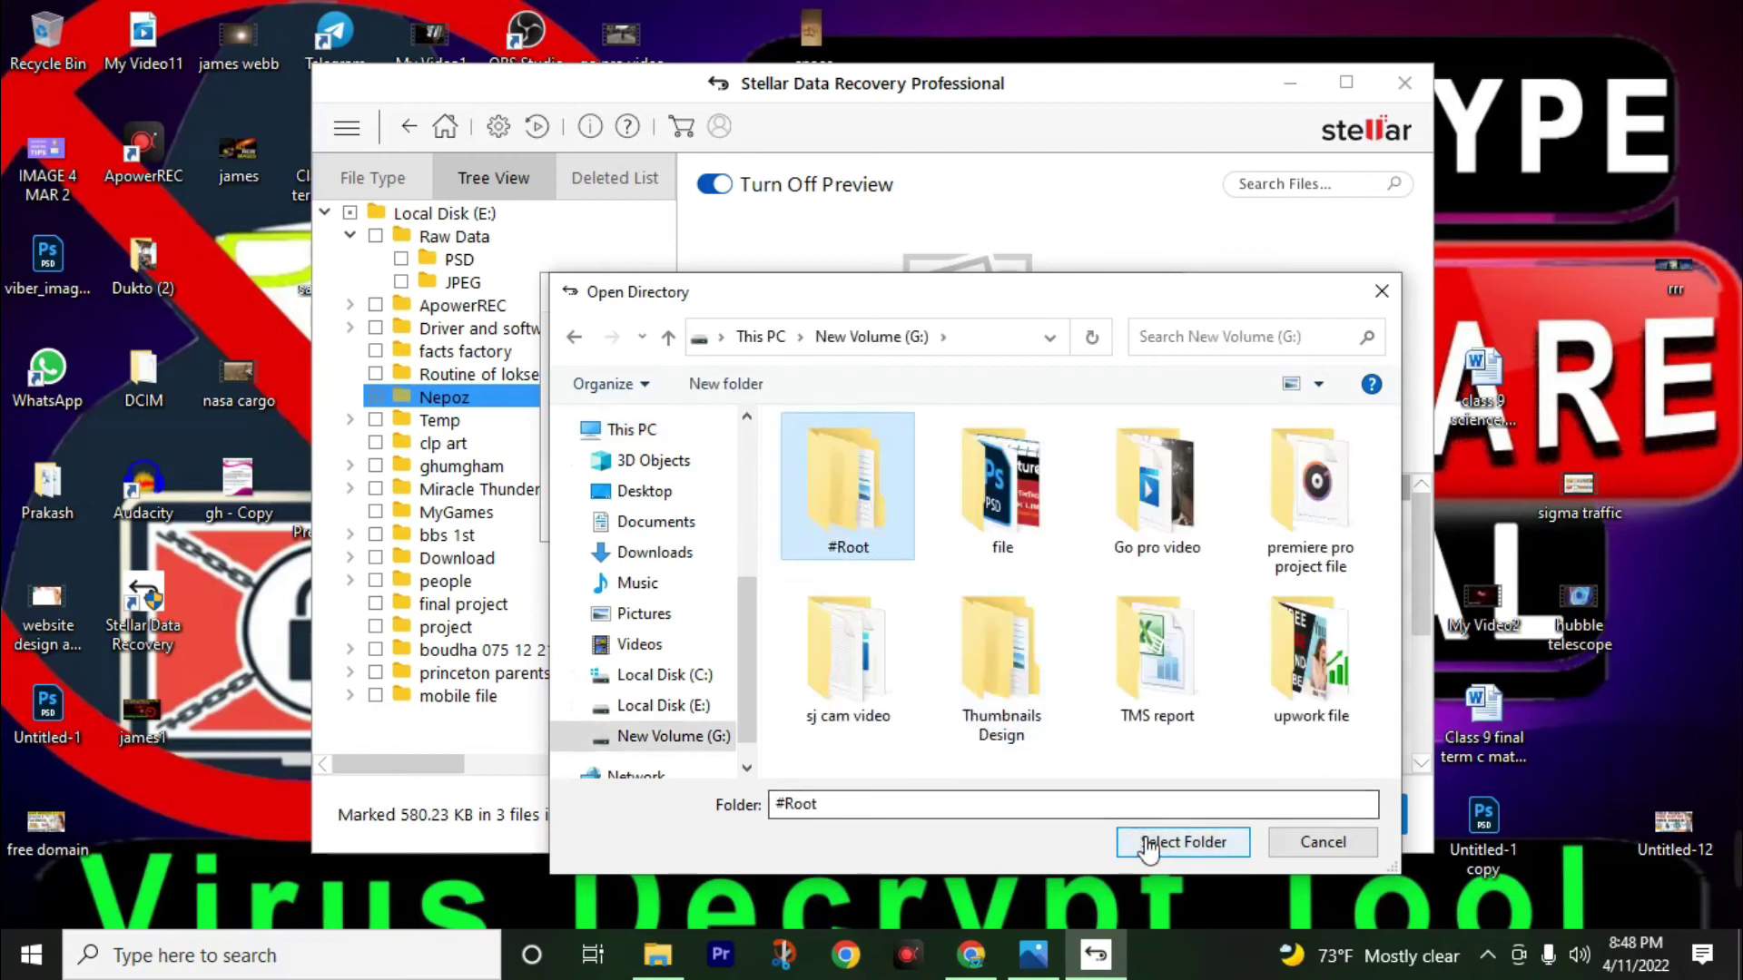
click(1183, 842)
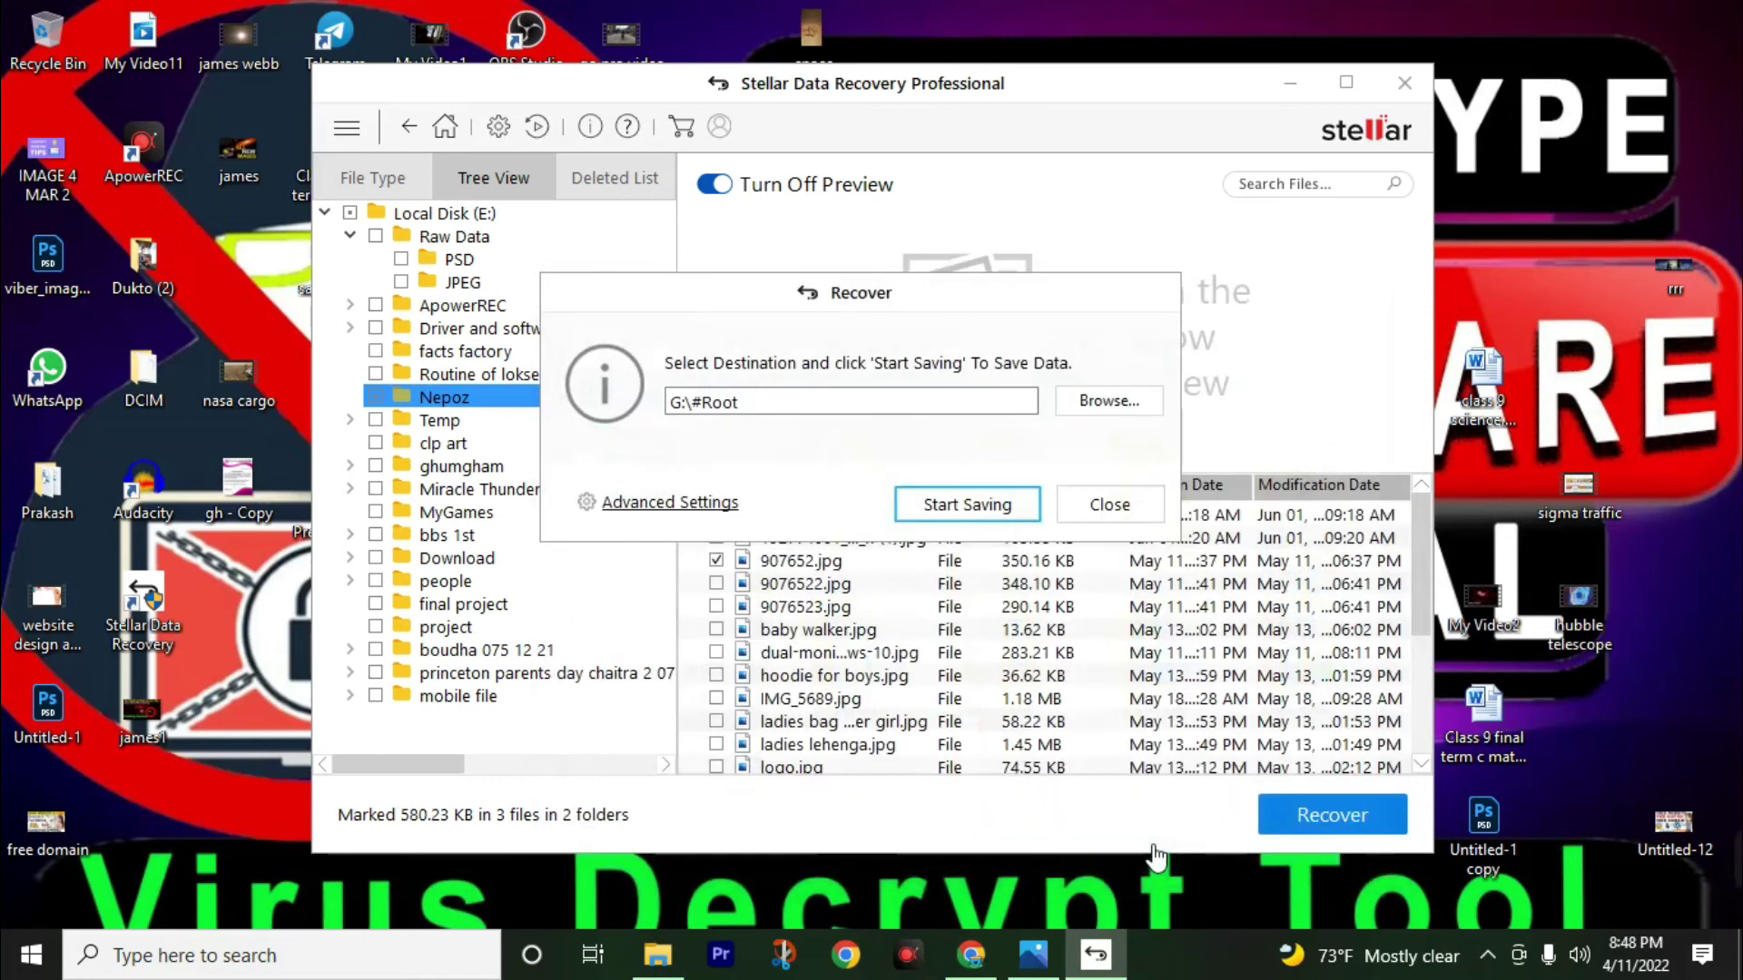
click(961, 513)
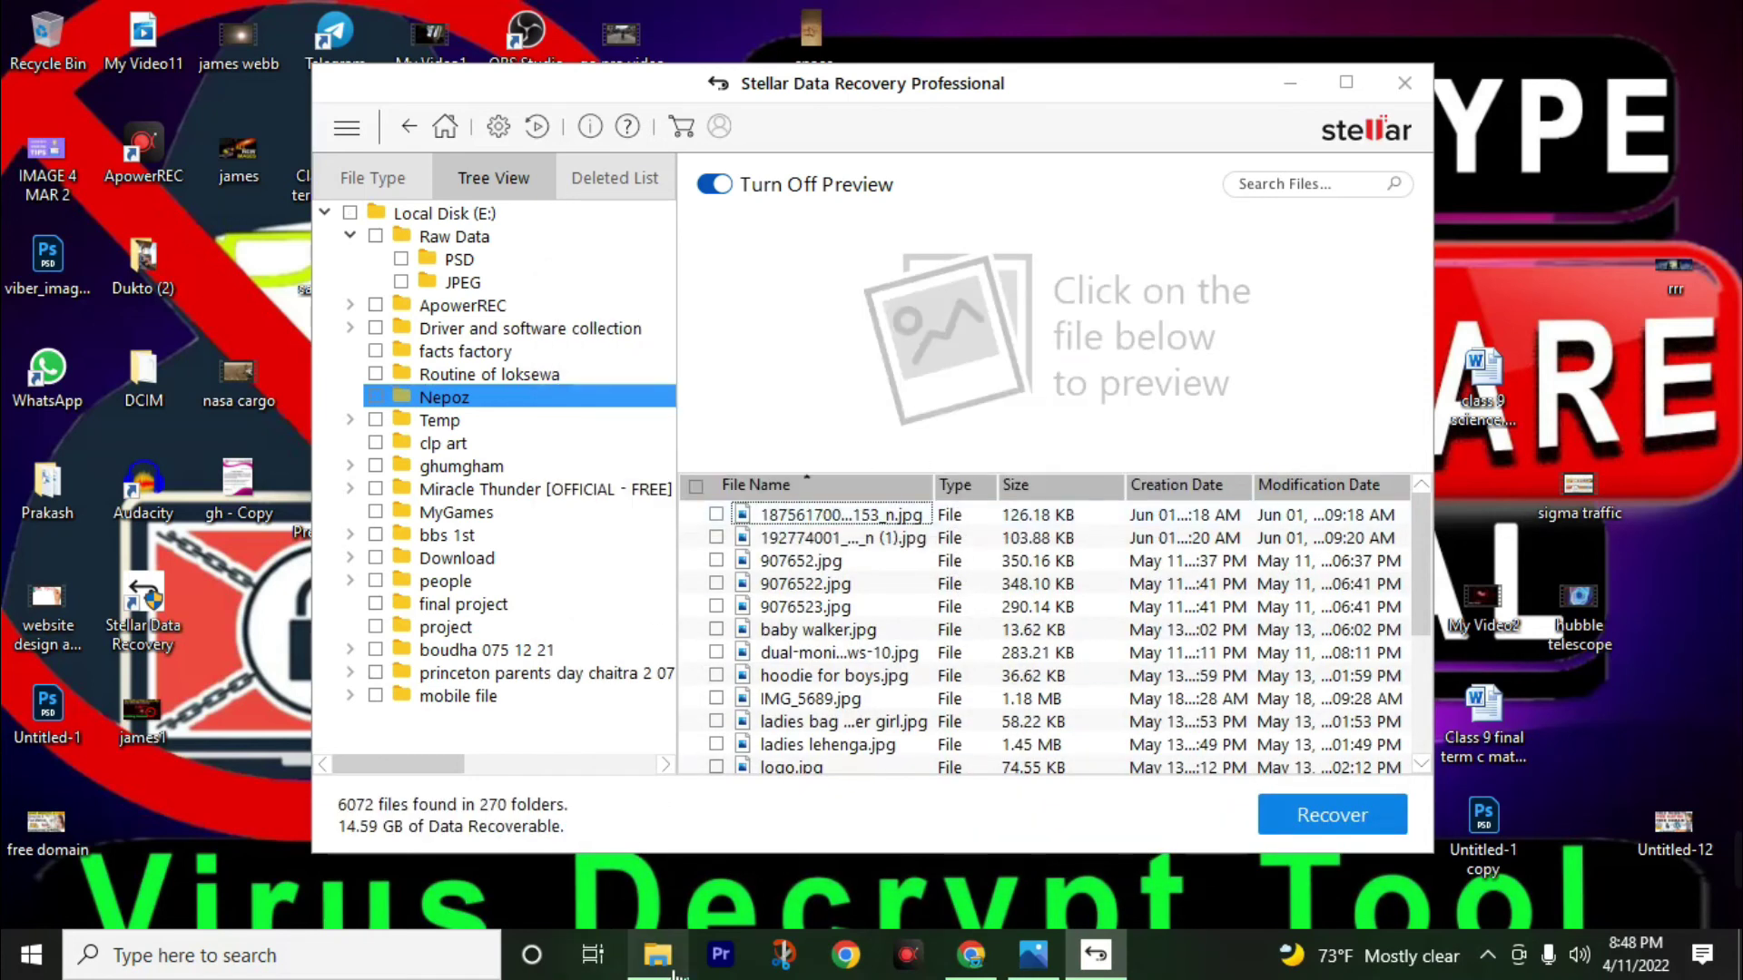
In File Explorer, open the recovered Nepoz folder inside G:\#Root.
click(673, 973)
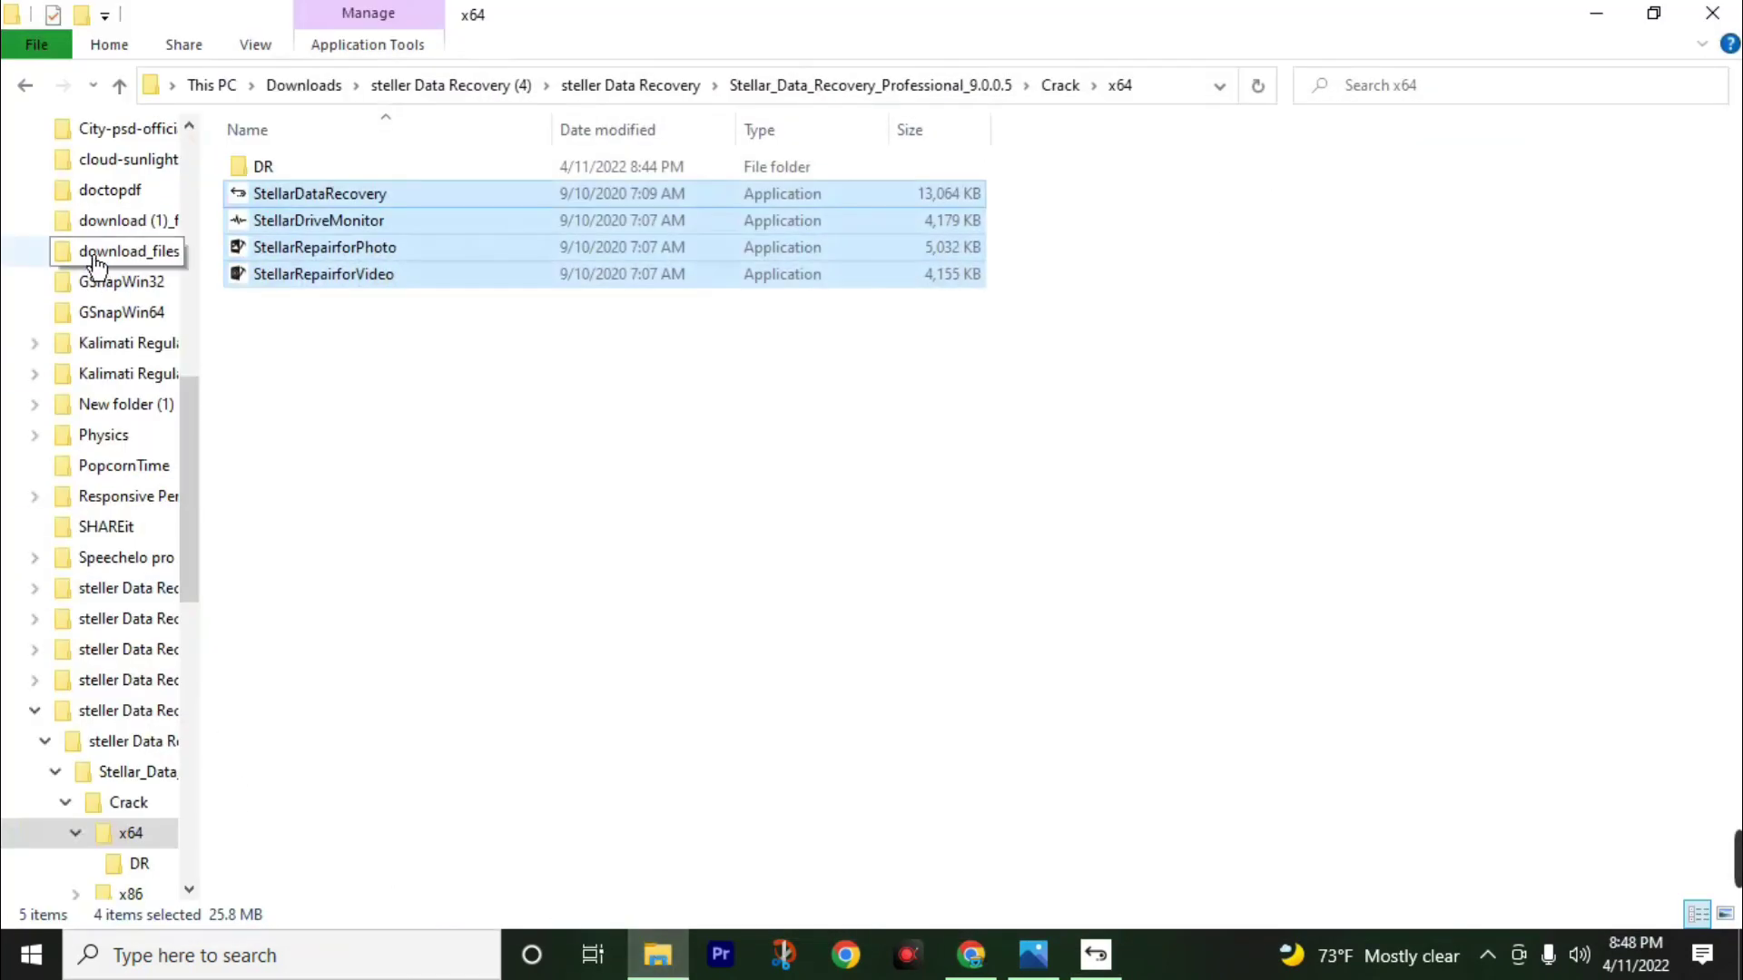
scroll(82, 308, up, 5)
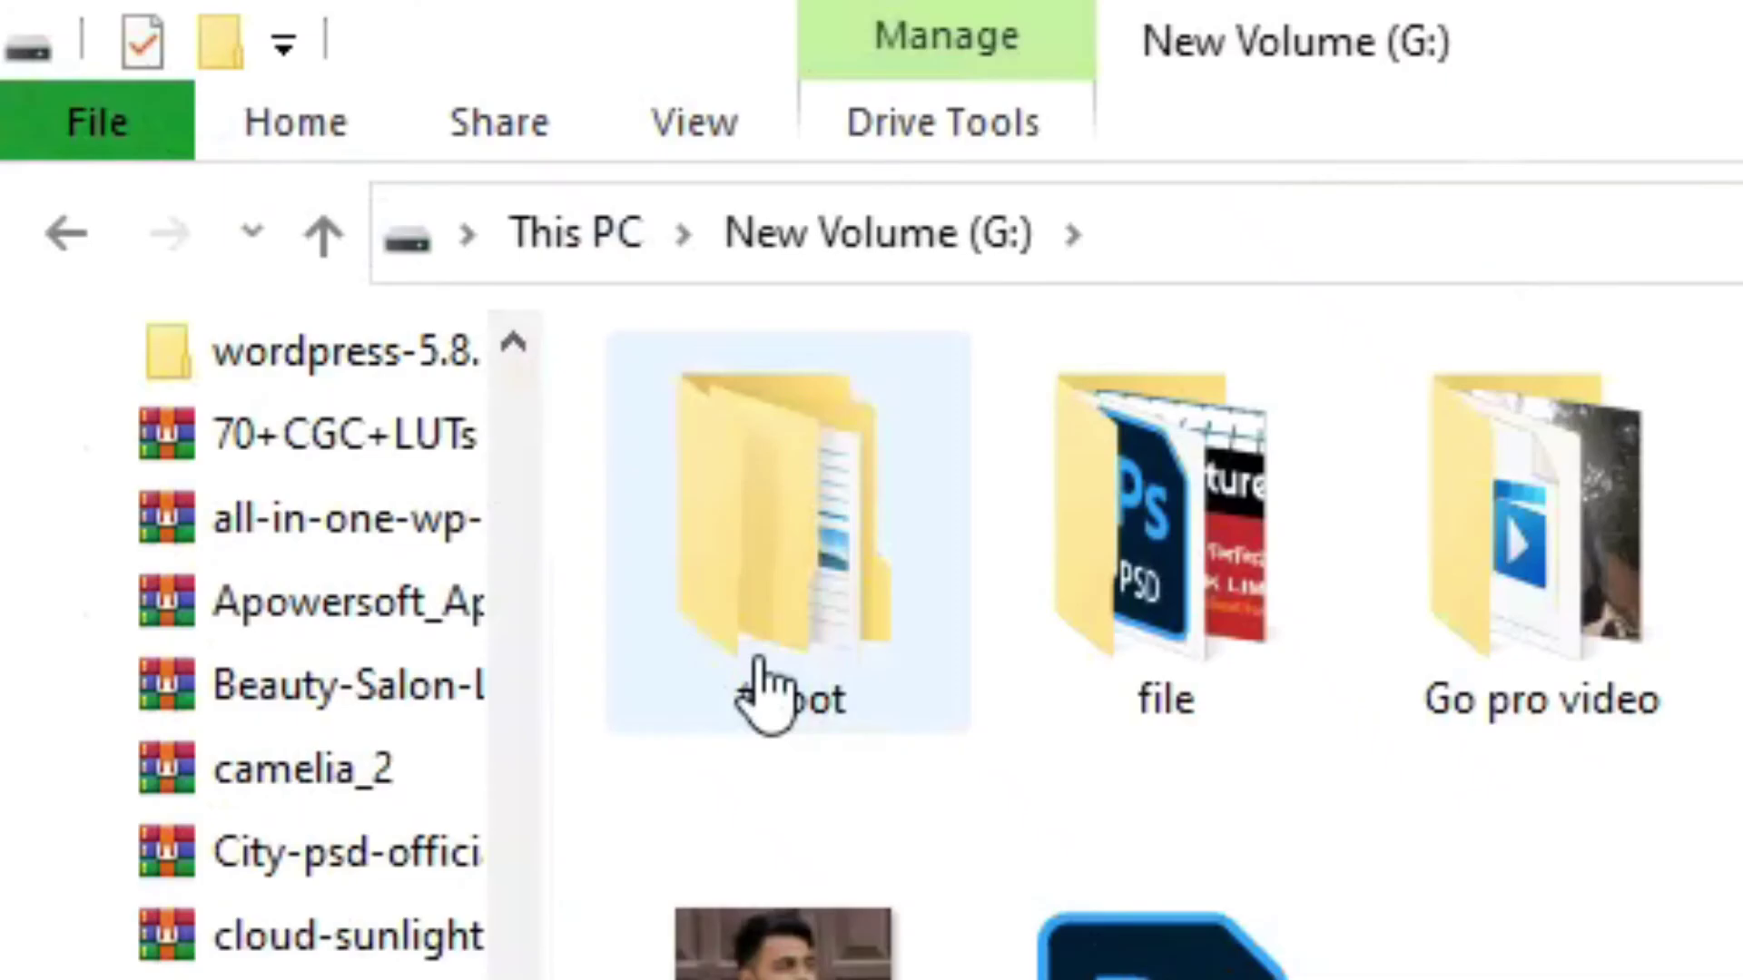
double_click(776, 669)
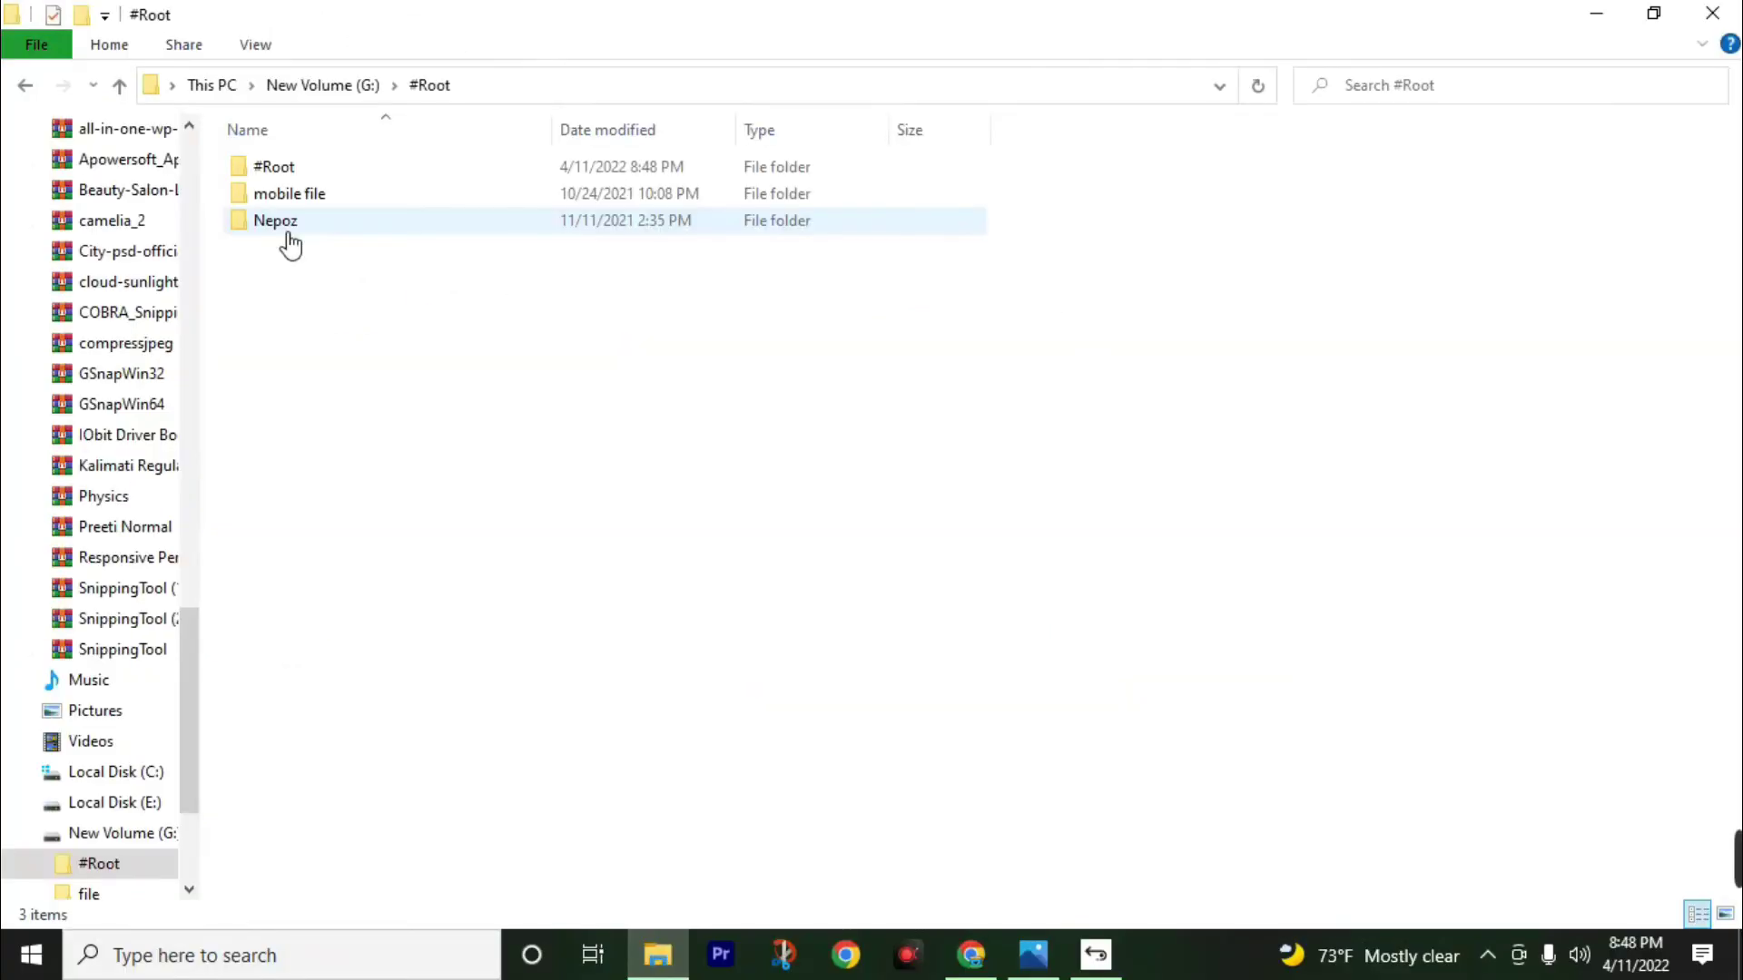
double_click(340, 236)
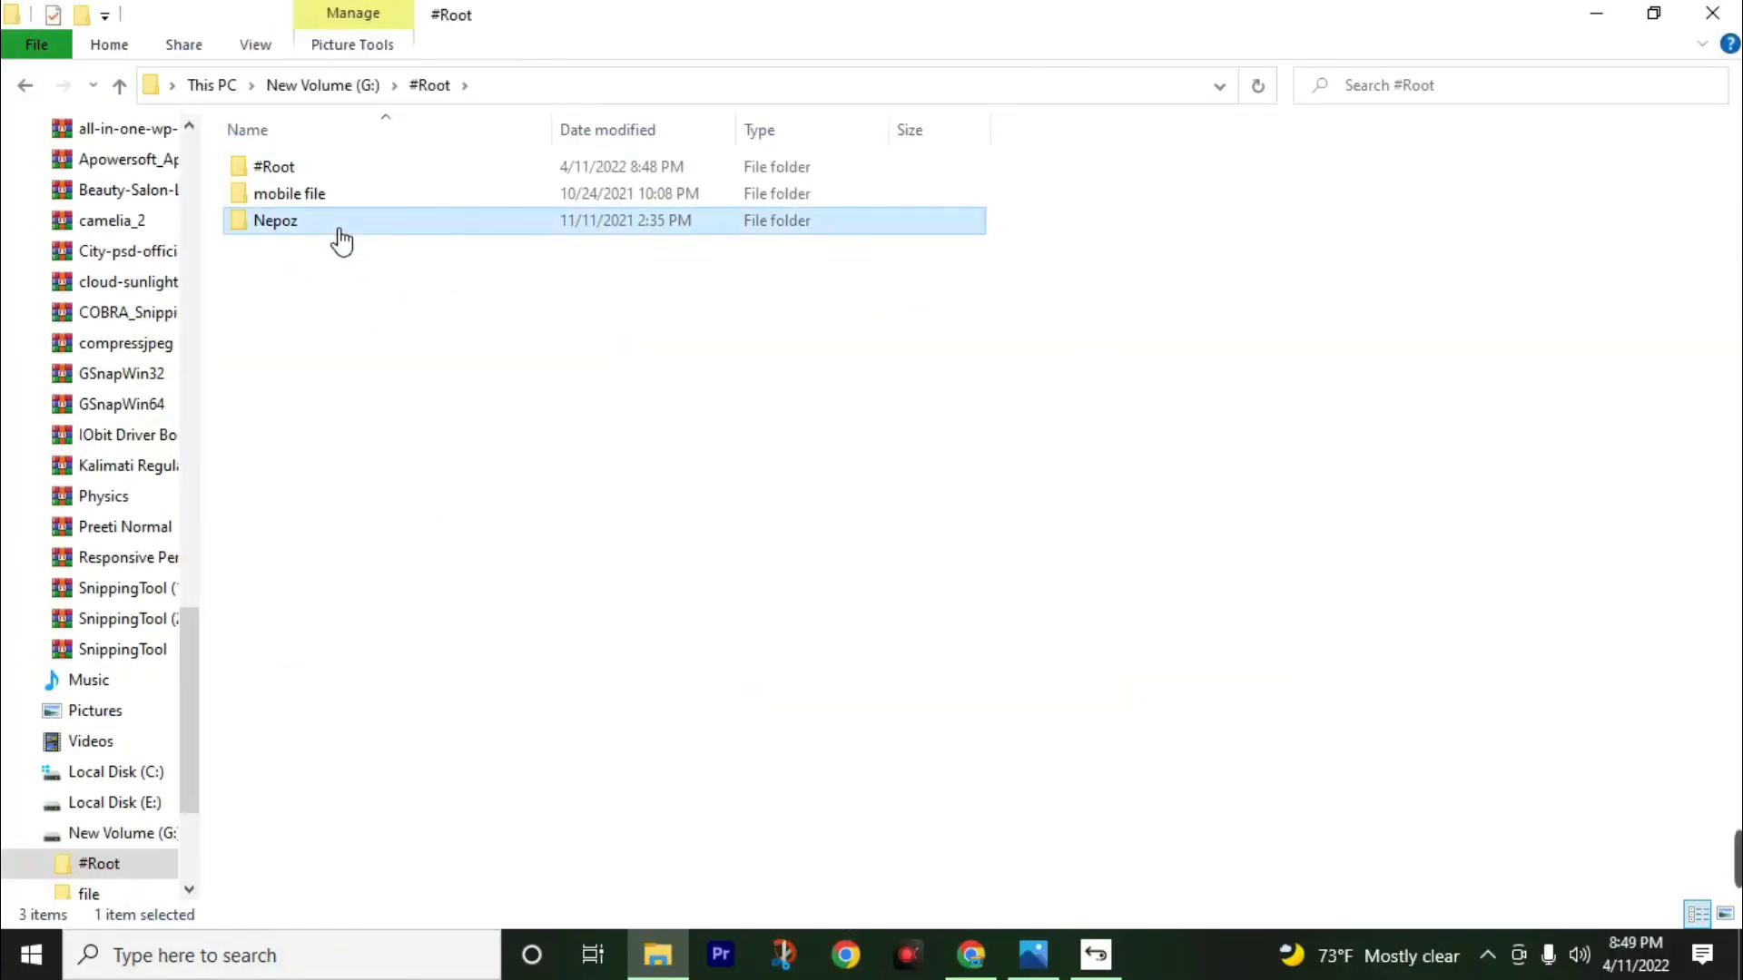
View both recovered photos full-size, close them, and return to Google Chrome.
double_click(448, 210)
click(1714, 20)
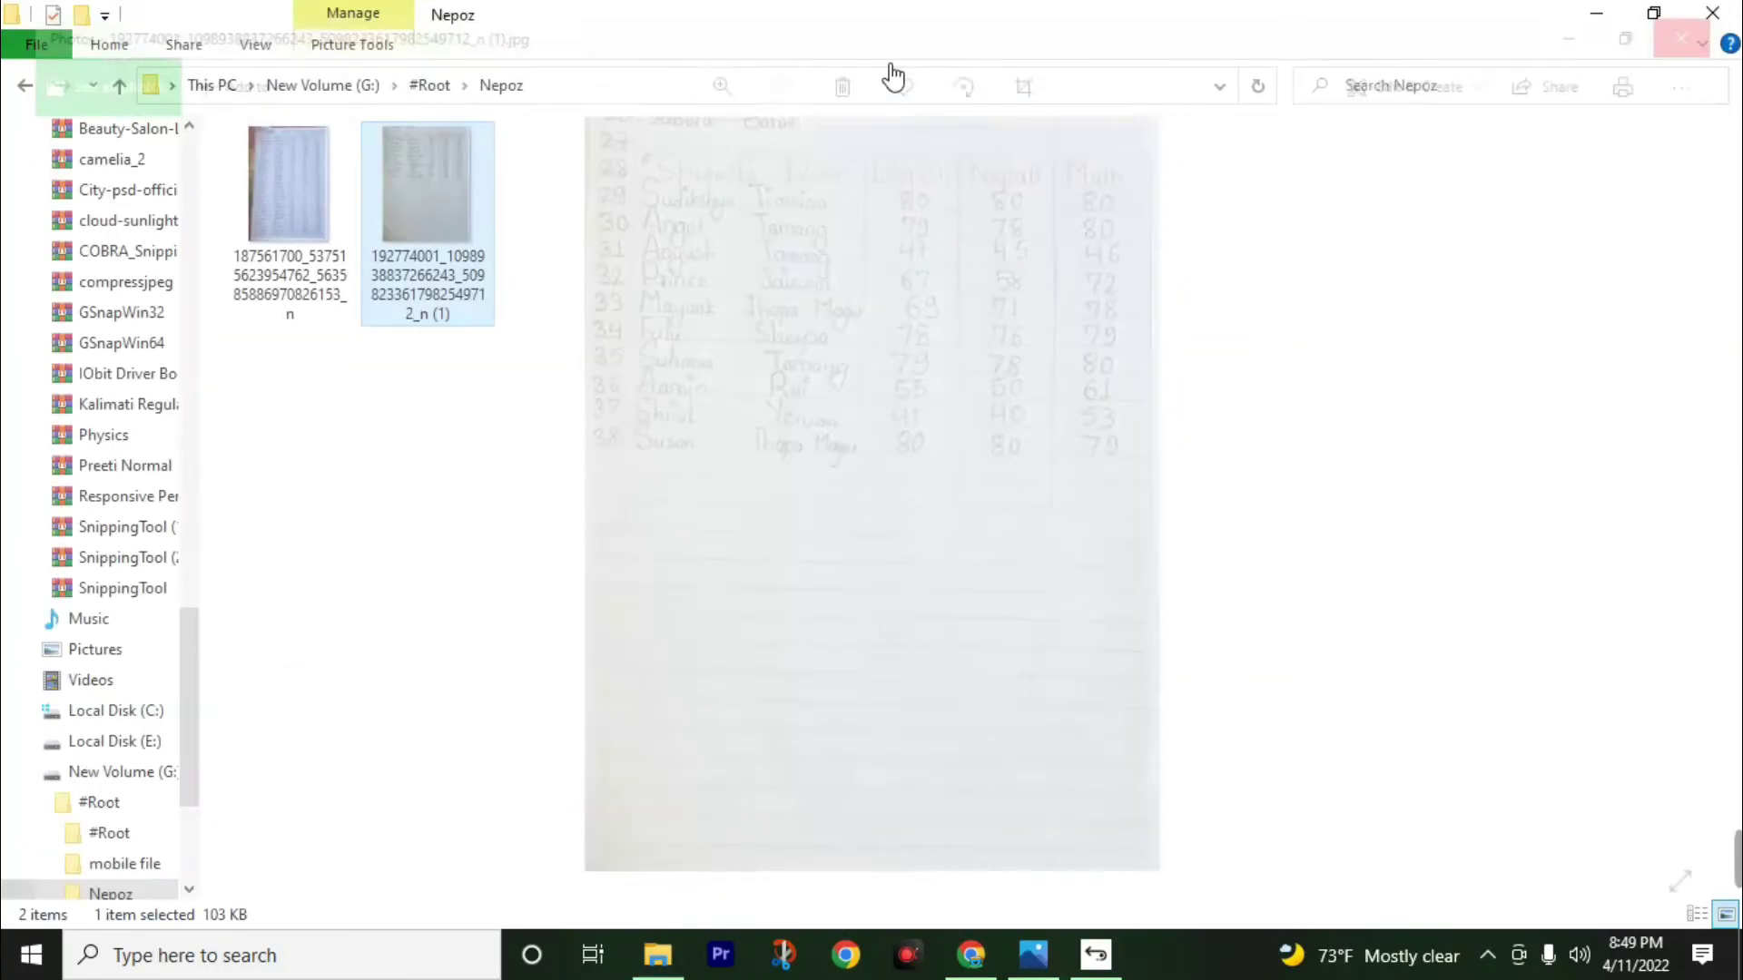
double_click(272, 216)
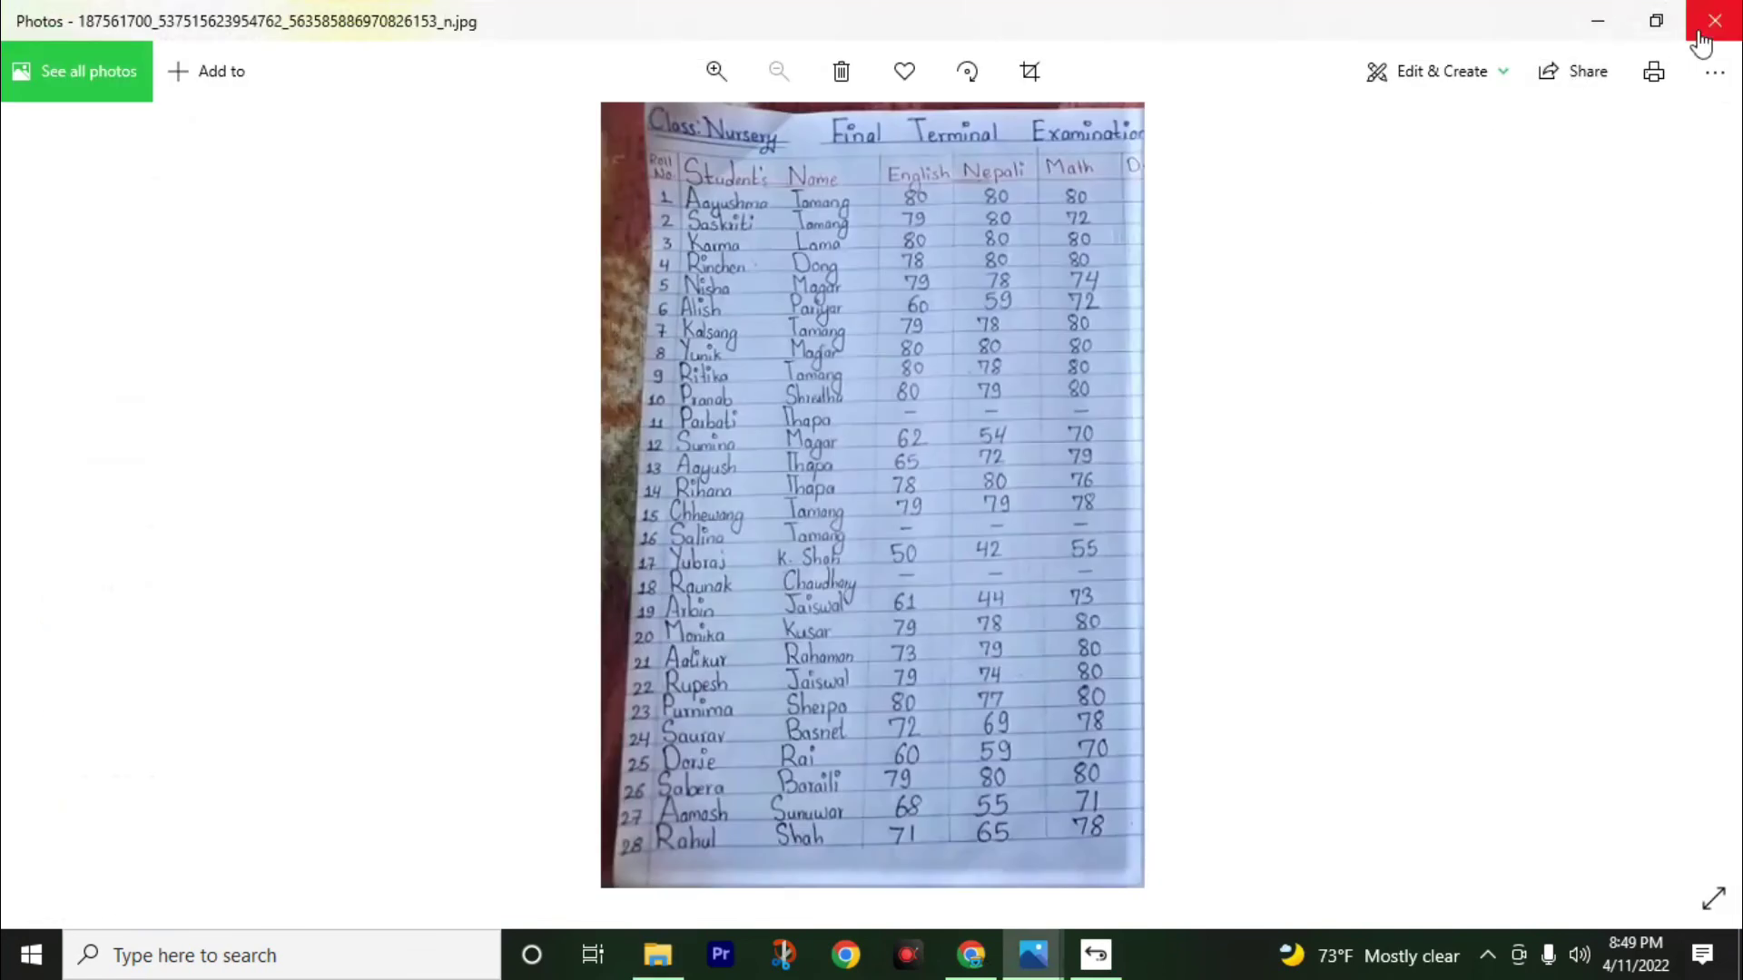
click(1712, 22)
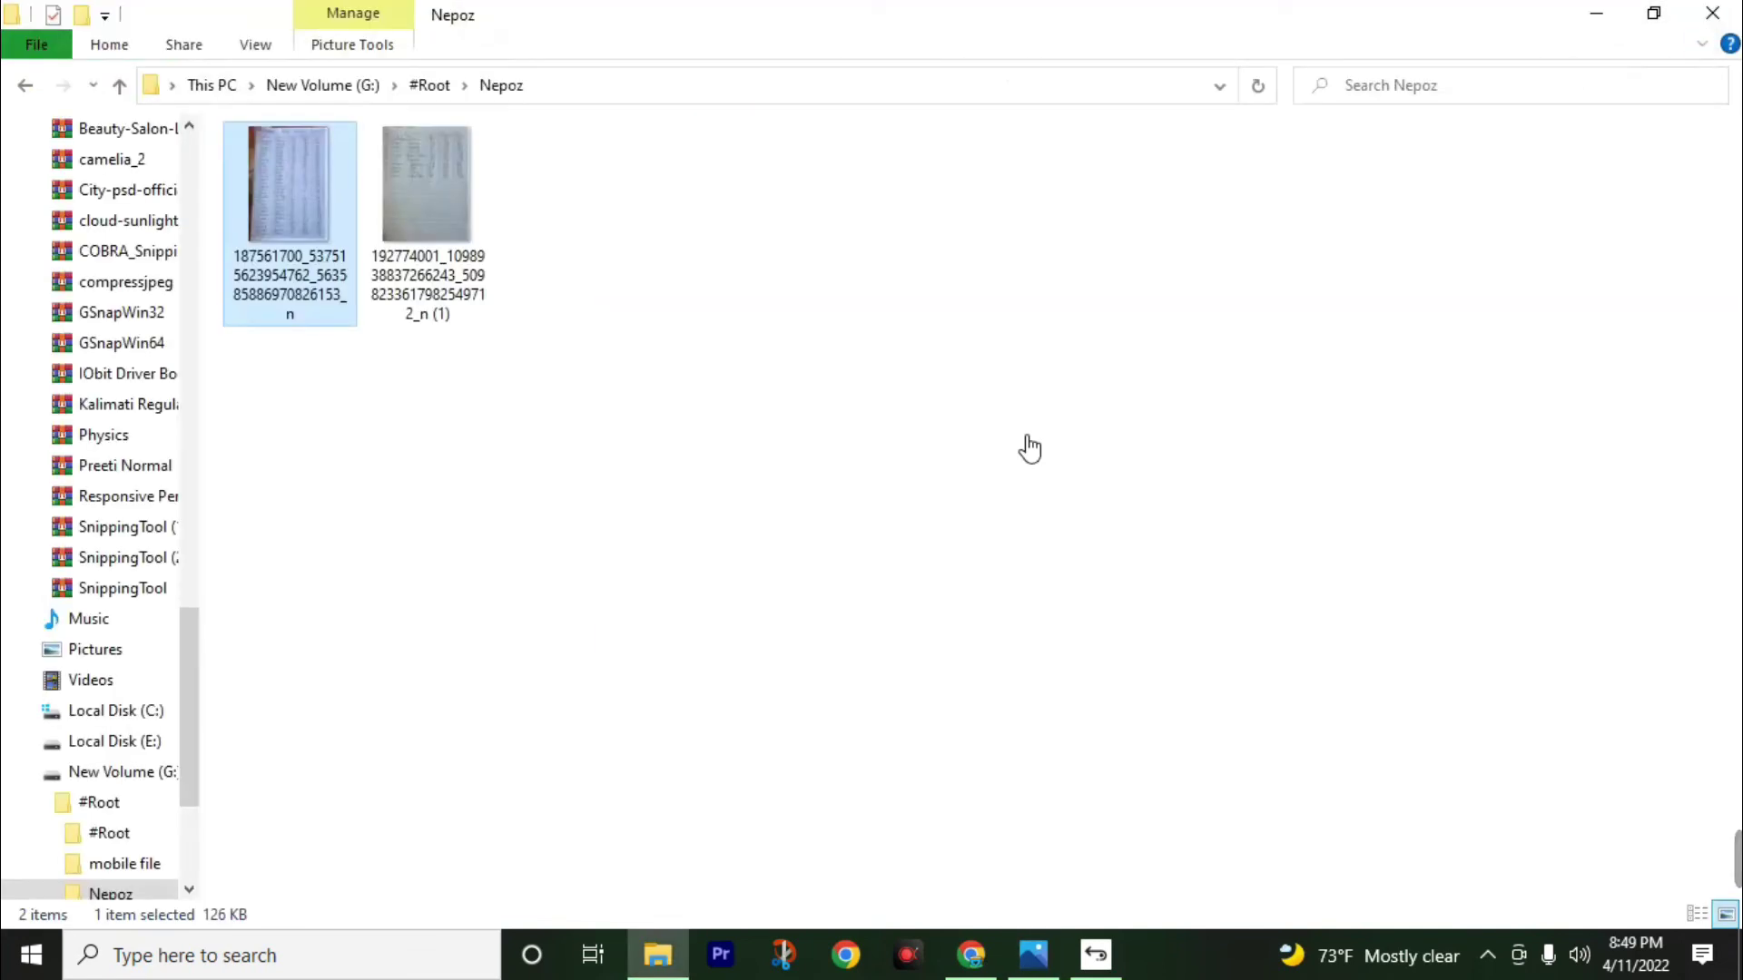
click(970, 954)
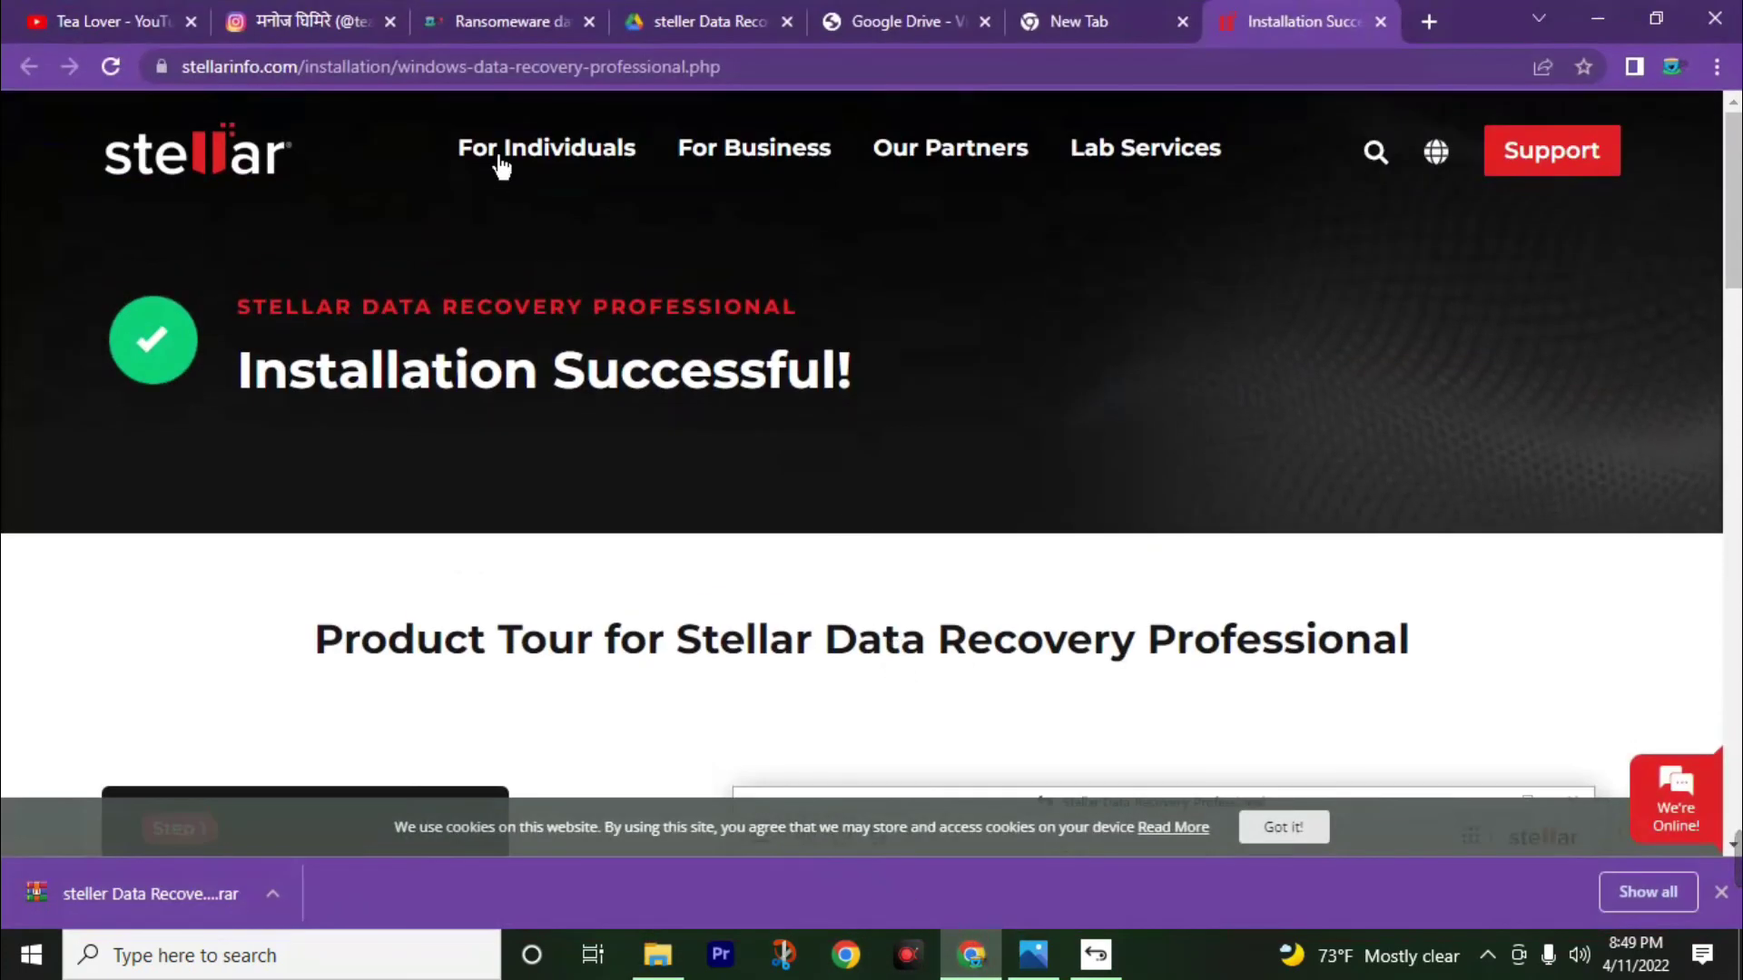
Cycle through the Instagram, ransomware article, Google Drive and Tea Lover YouTube tabs.
click(277, 23)
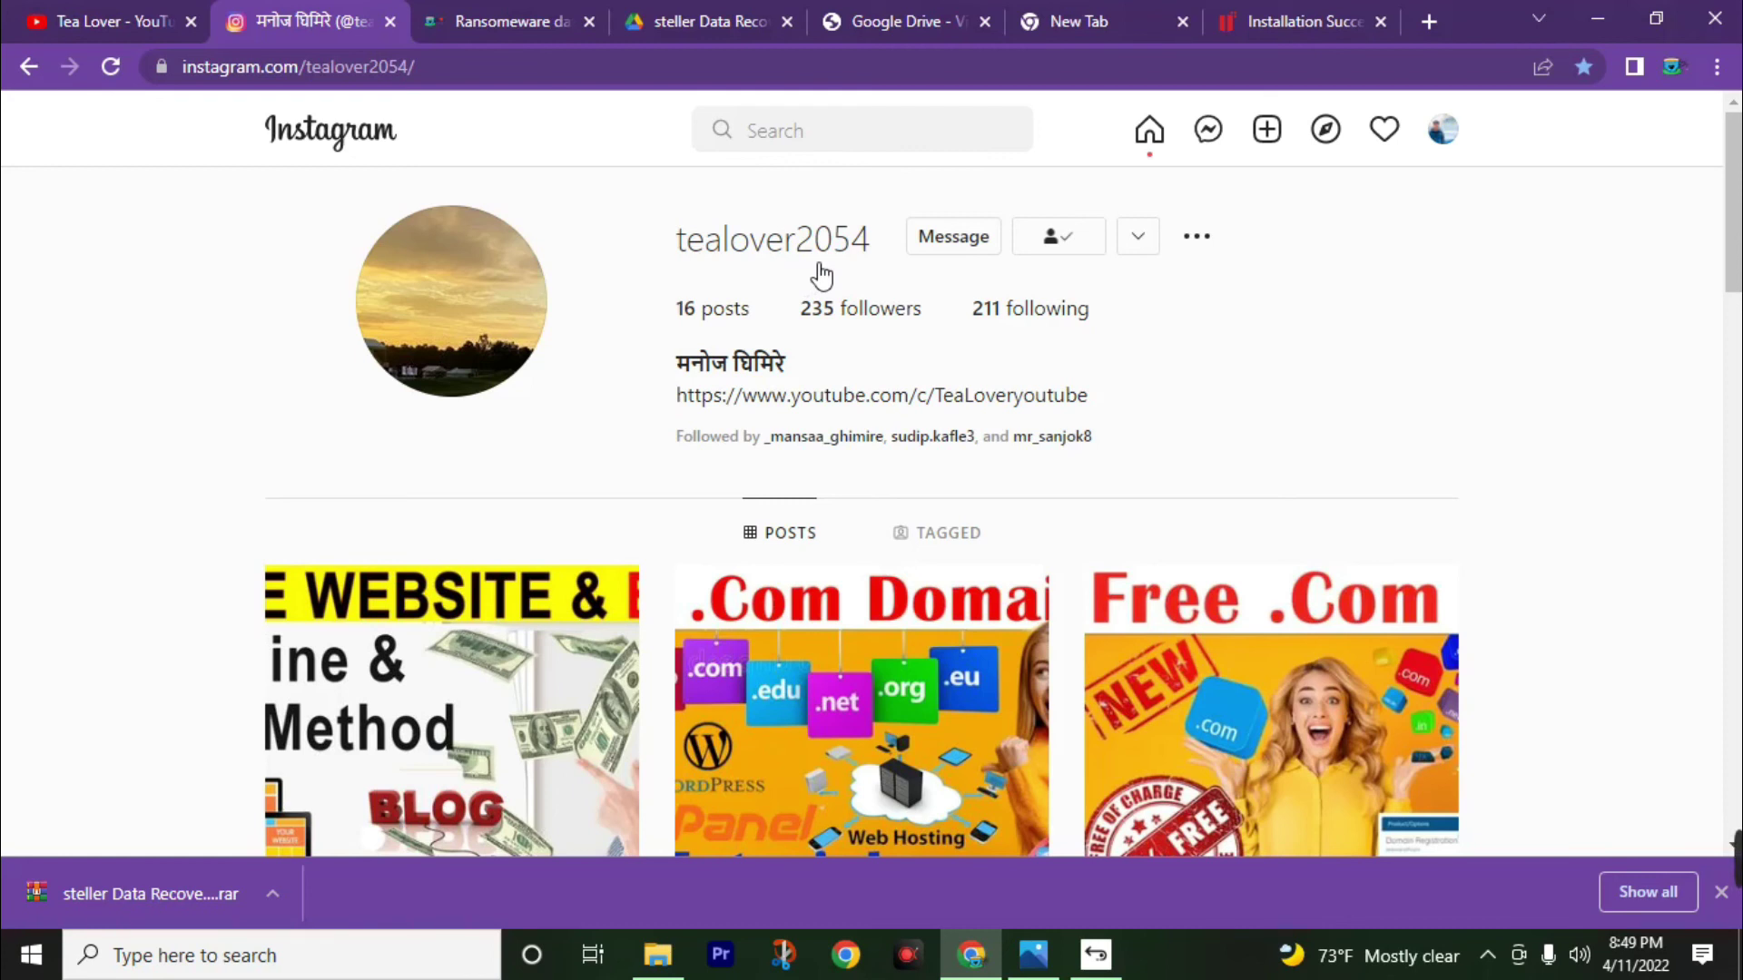
click(465, 13)
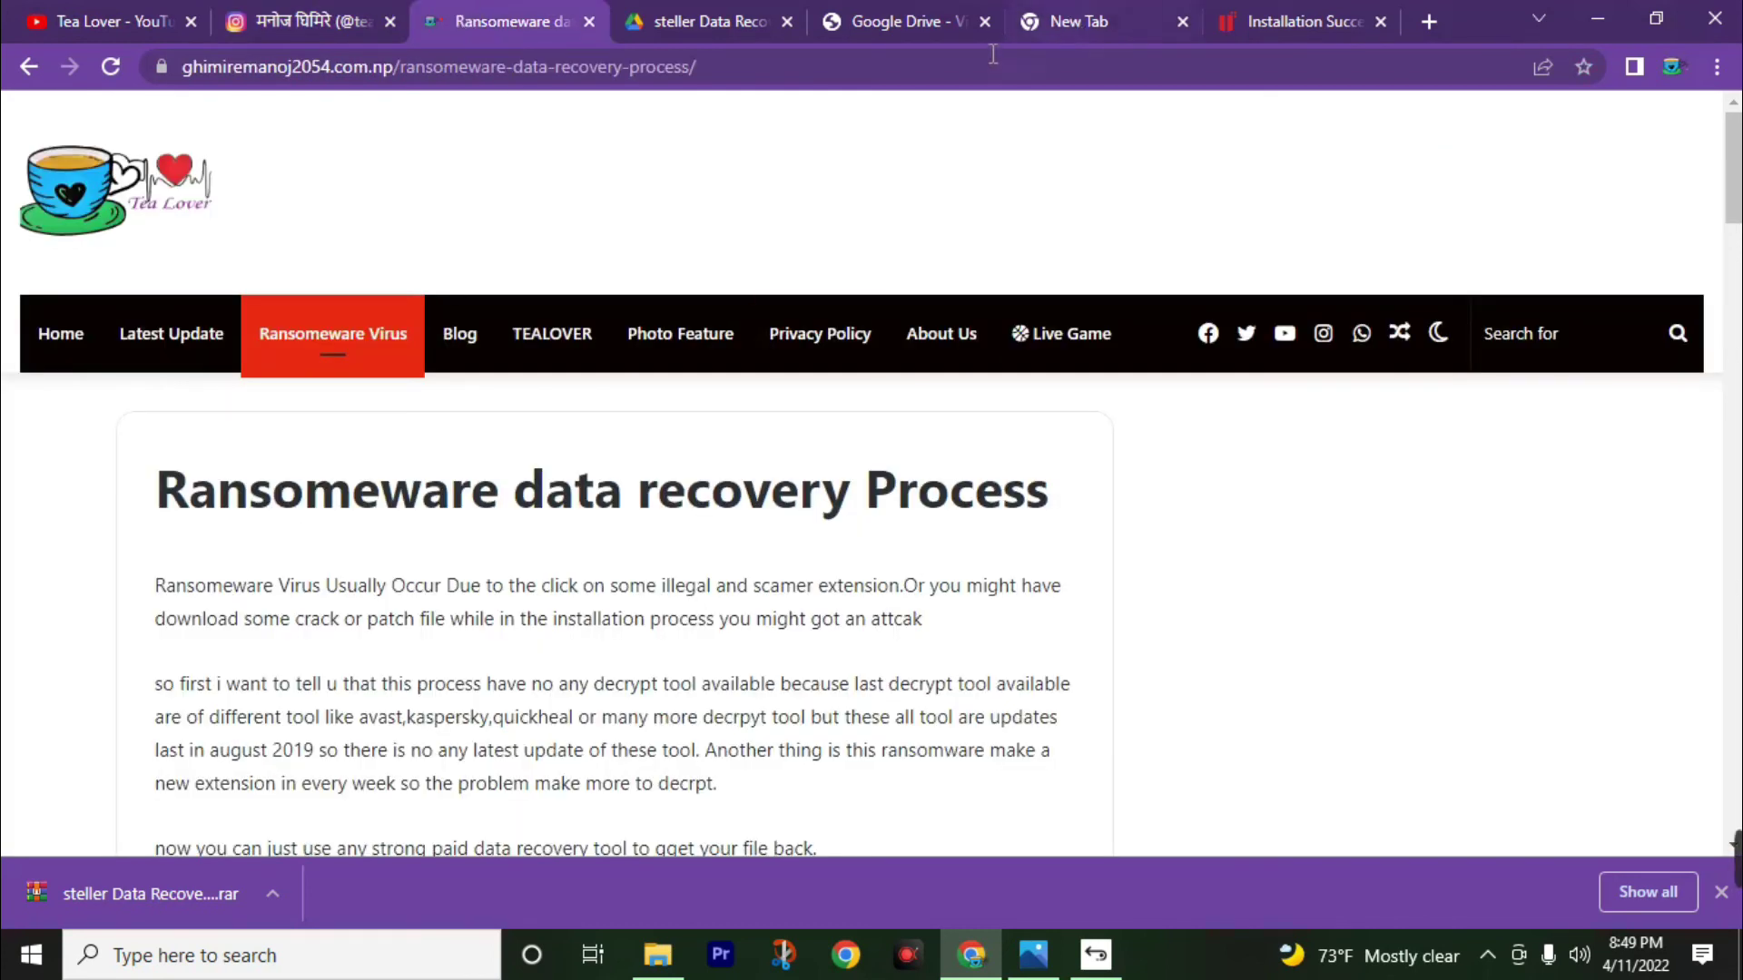
click(690, 13)
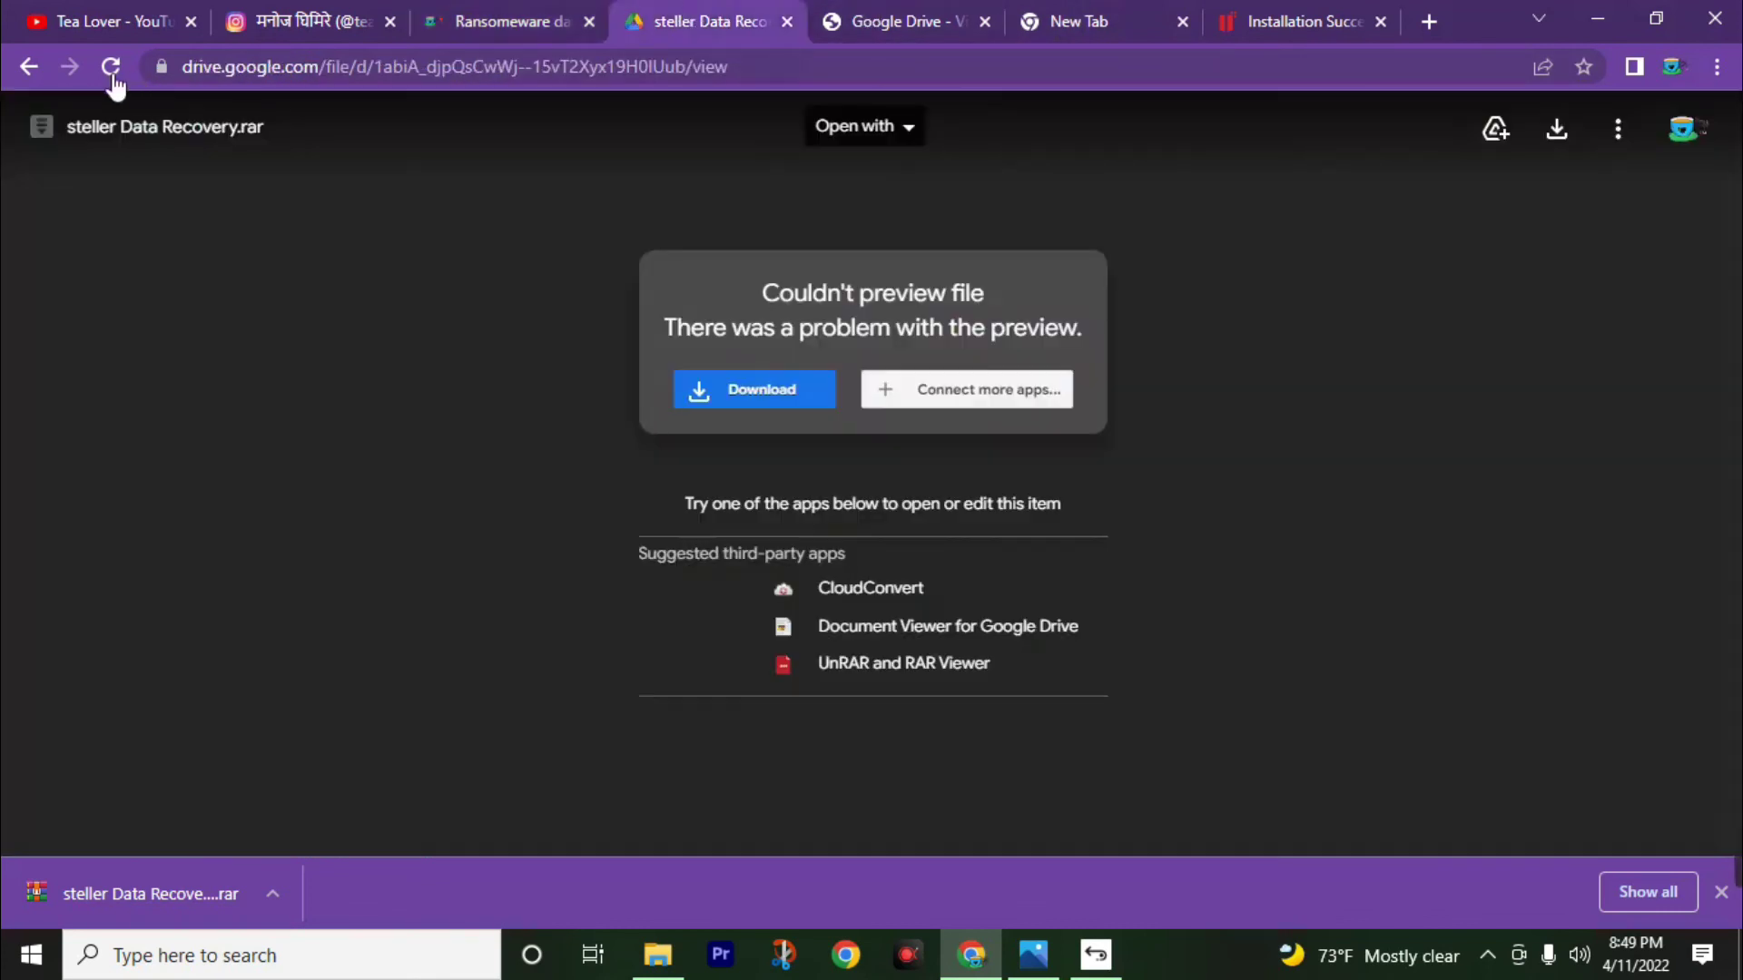
click(27, 73)
click(109, 21)
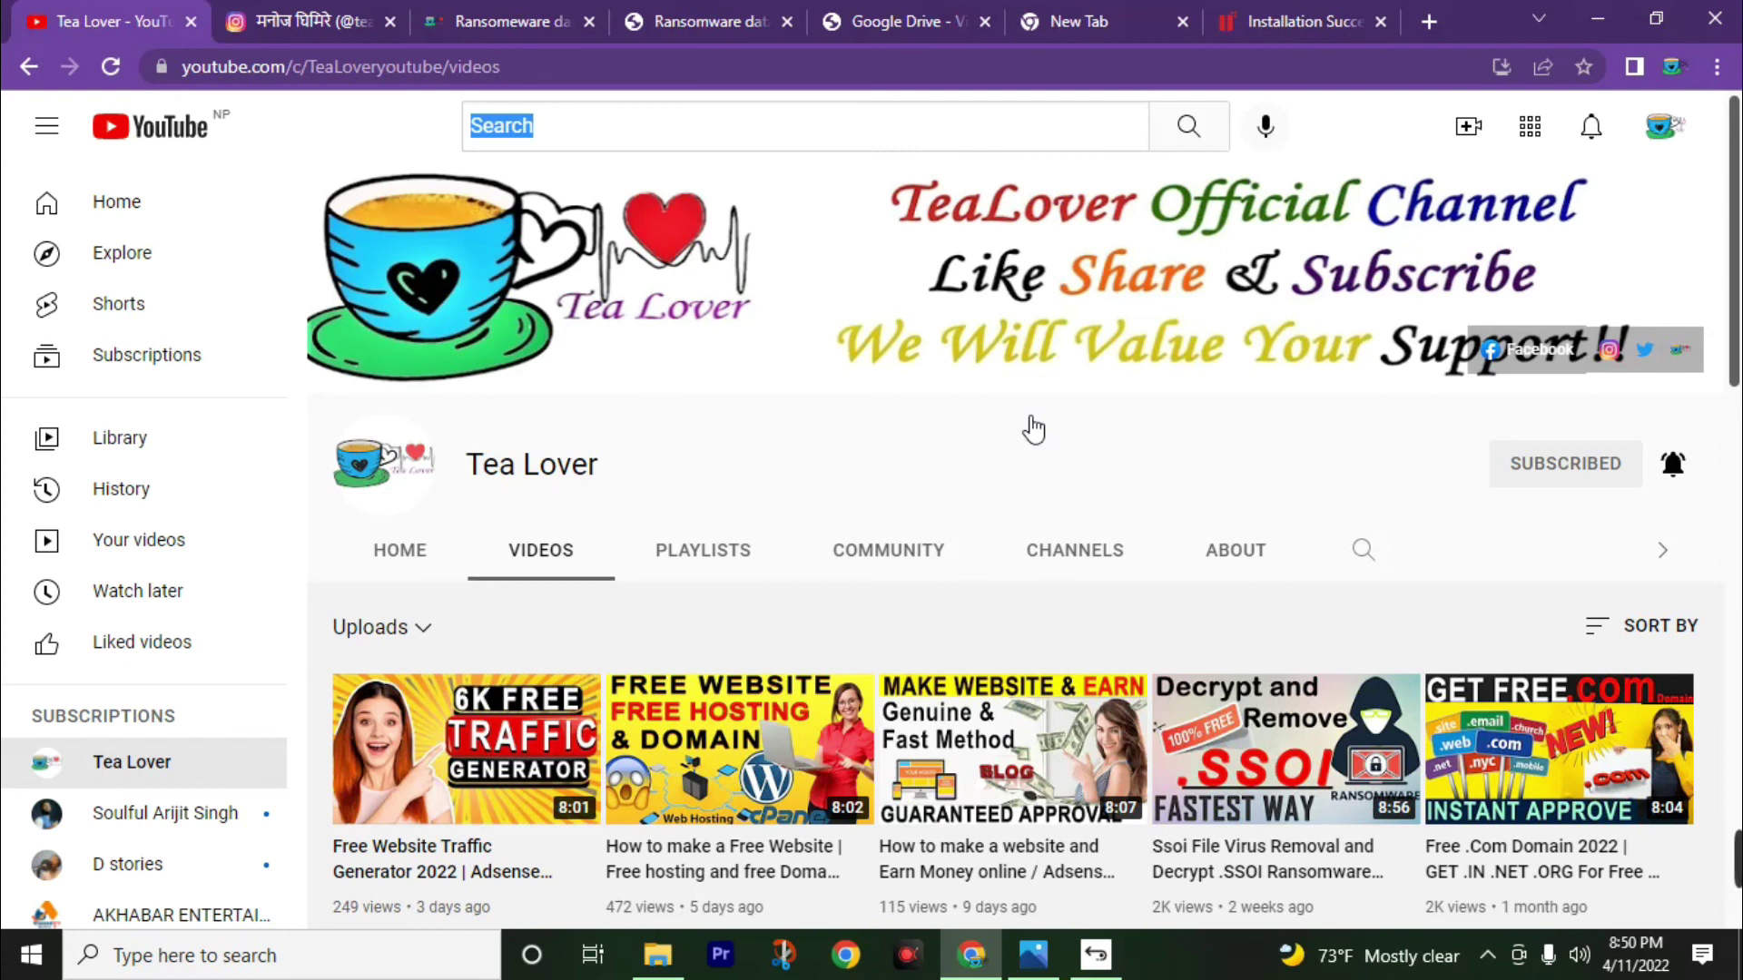
scroll(1542, 382, down, 1)
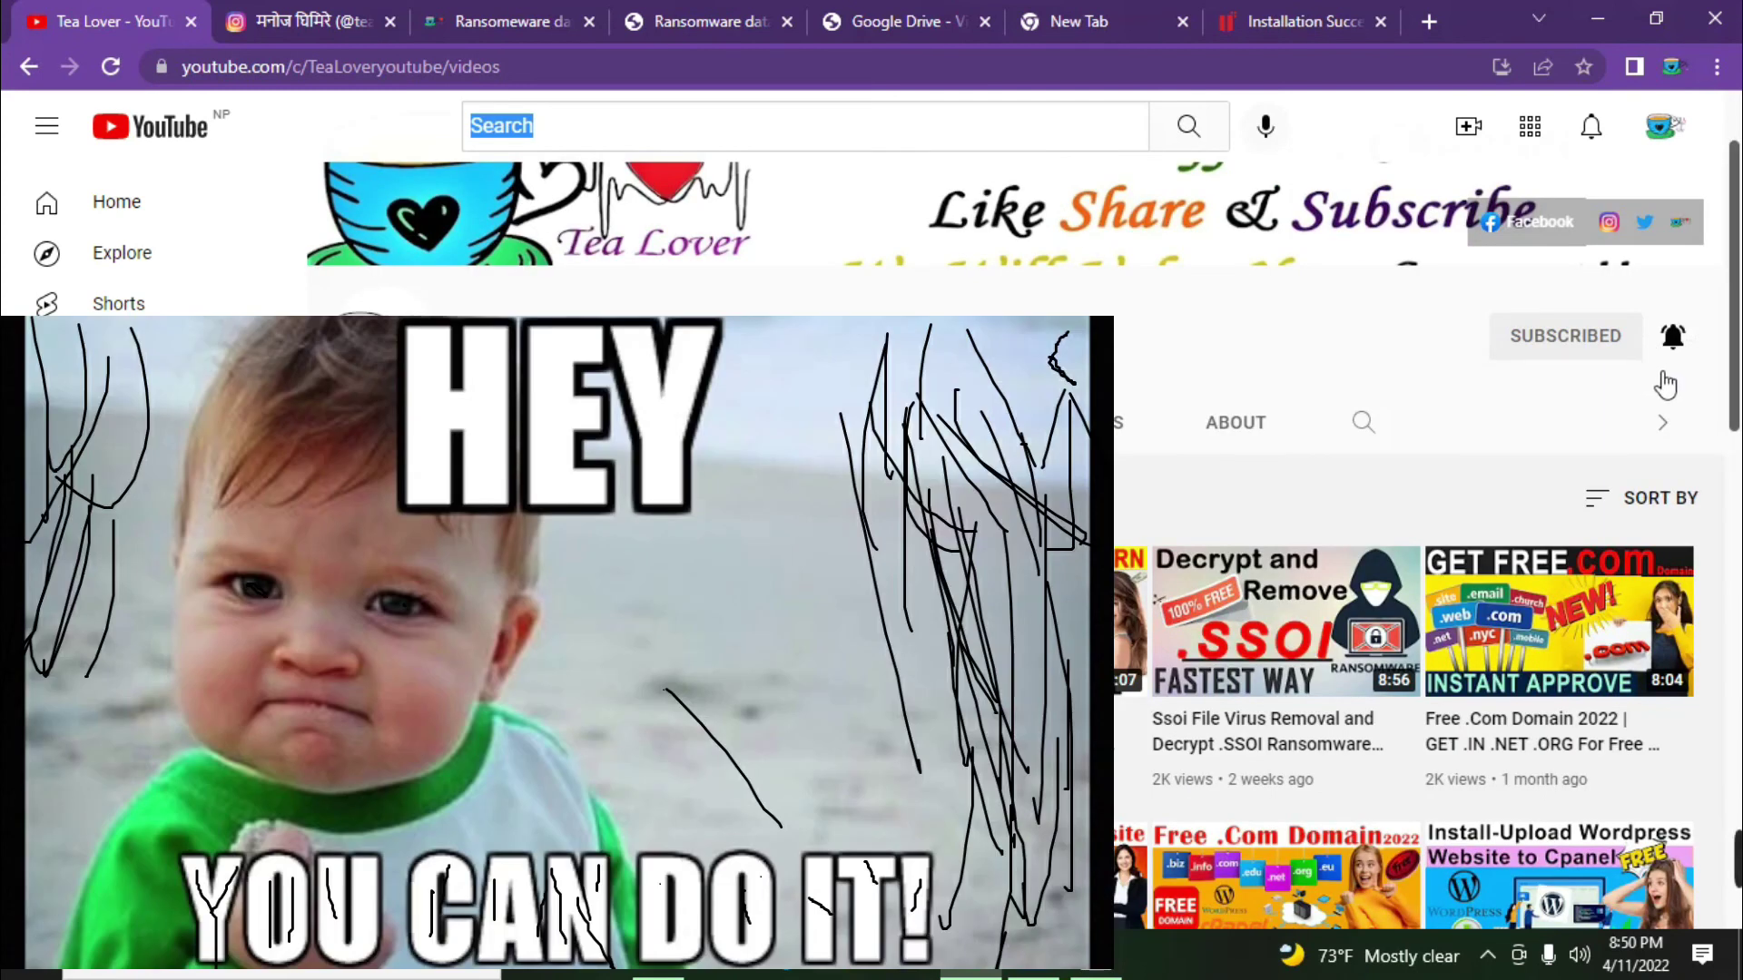
scroll(1661, 435, up, 1)
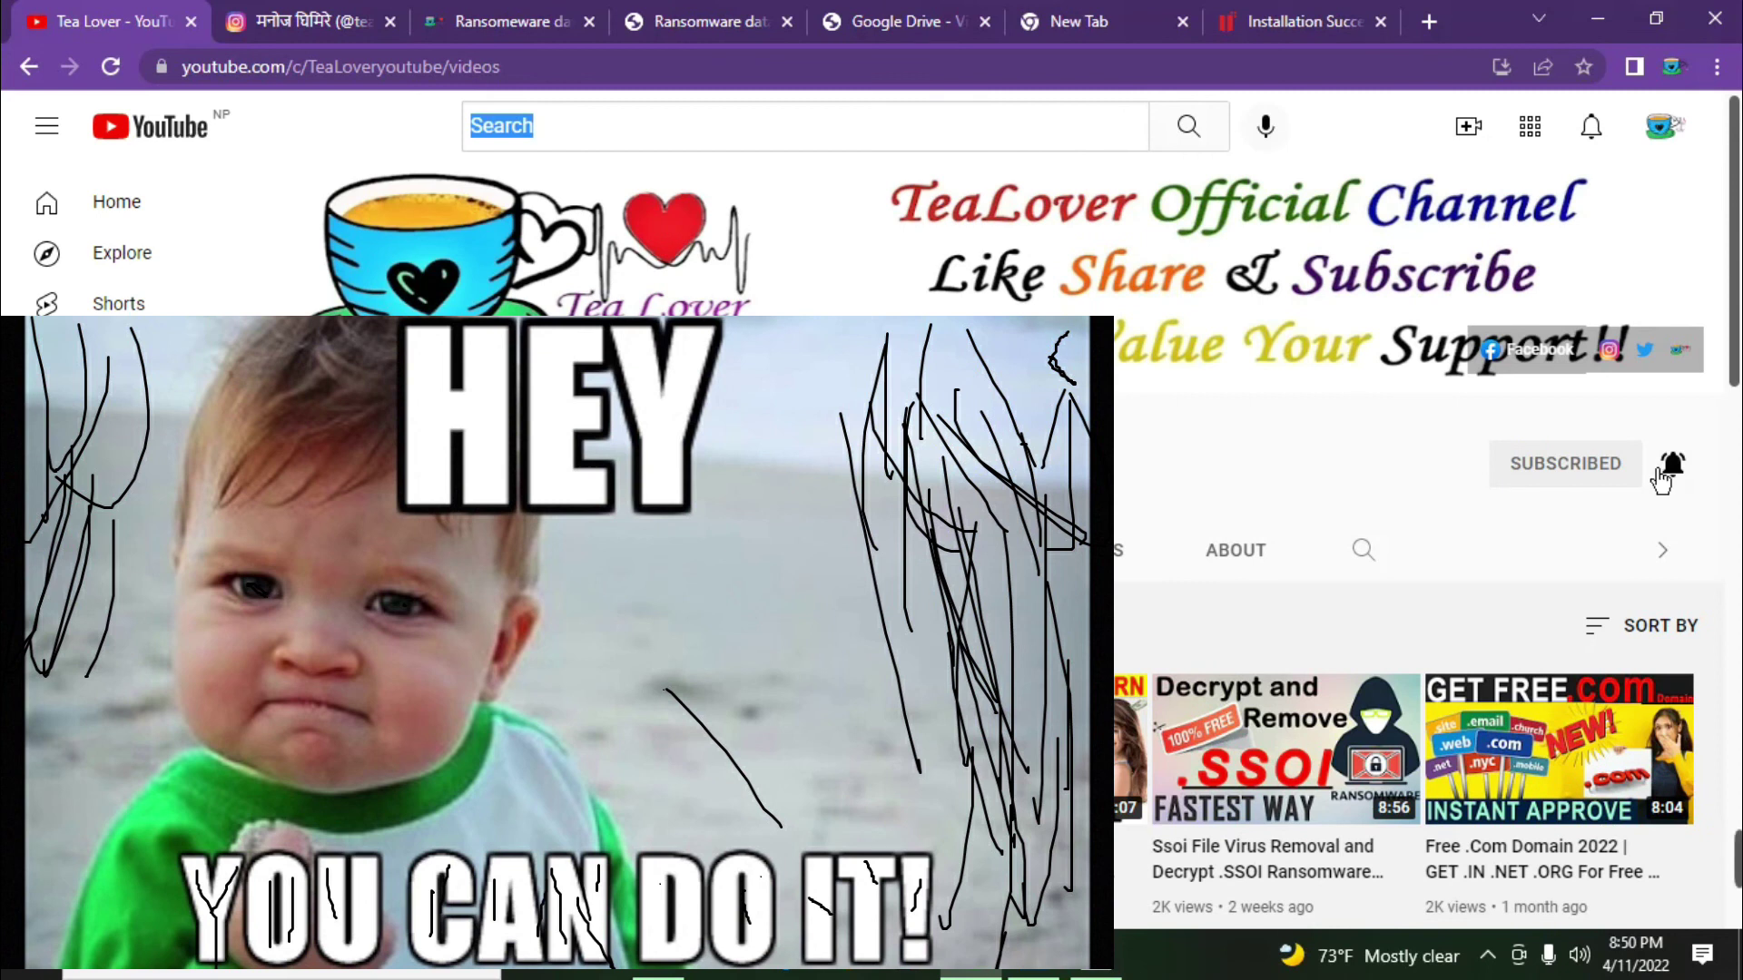